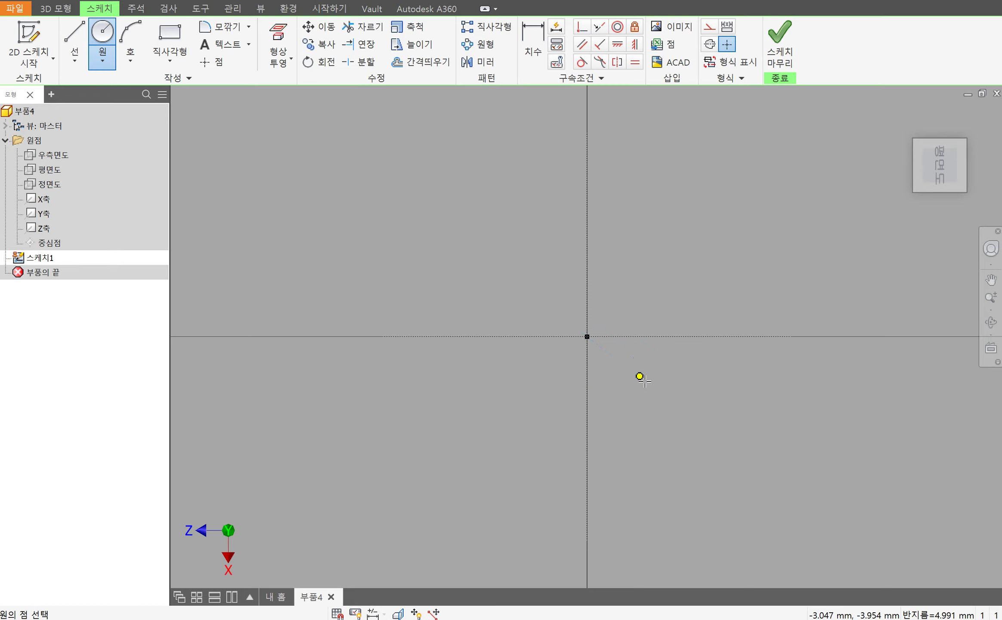
Draw two concentric circles centred on the origin with diameters of 9 mm and 18 mm
click(644, 381)
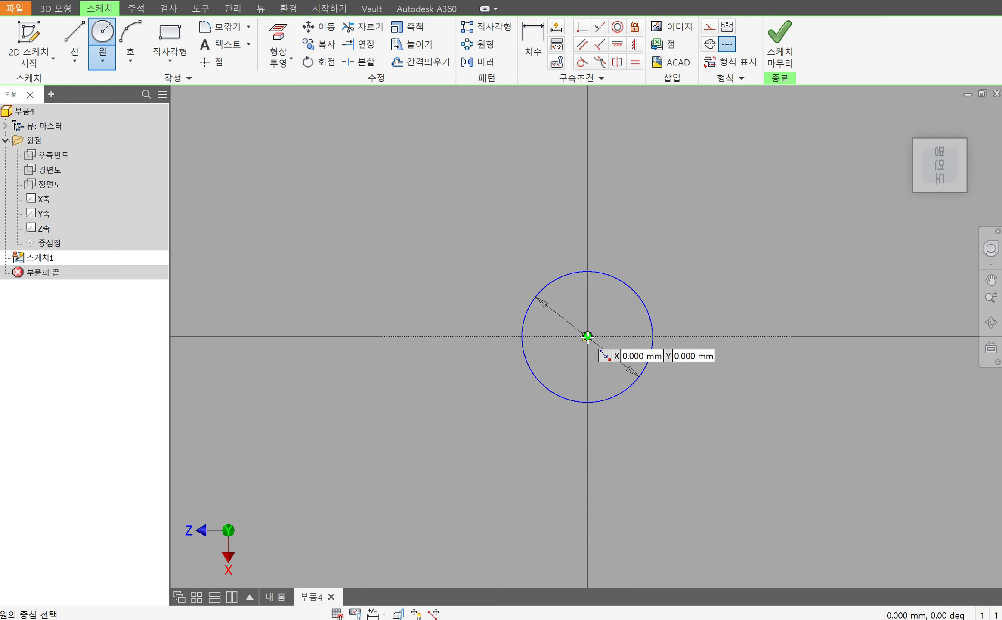
click(587, 336)
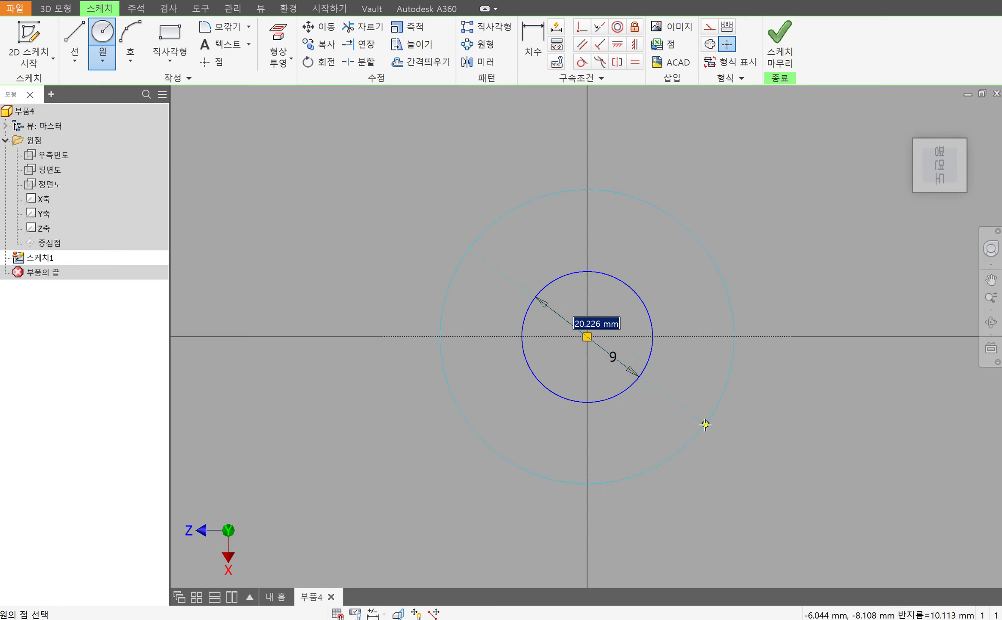
key(Return)
scroll(732, 405, up, 2)
mouse_move(729, 402)
middle_down()
mouse_move(693, 404)
mouse_move(606, 339)
middle_up()
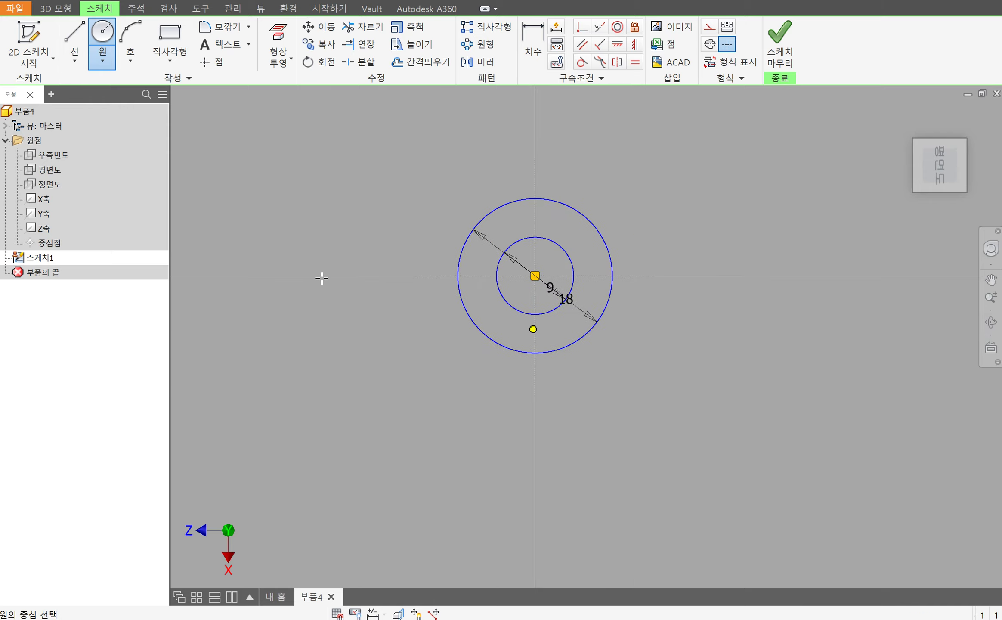
Place a sketch point below the circles and dimension it 3 mm horizontally from the vertical axis
click(533, 46)
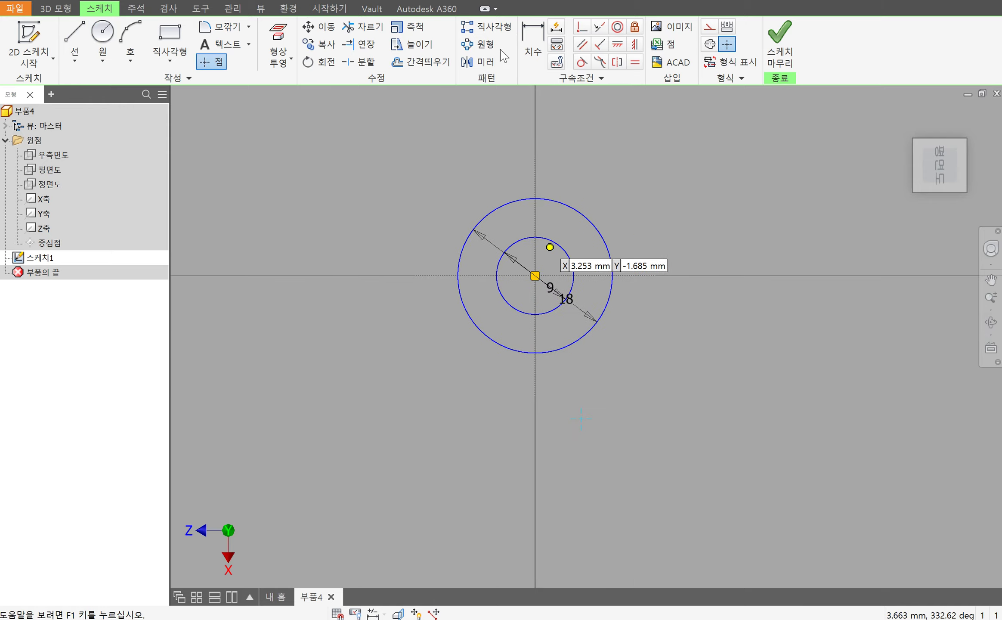
click(535, 325)
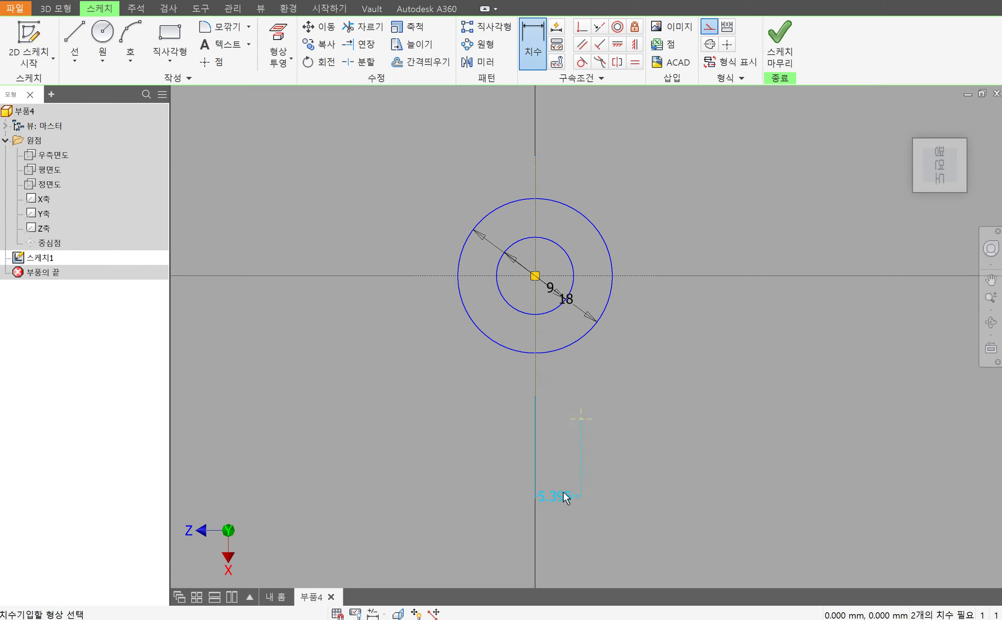
click(551, 481)
text(3)
key(Return)
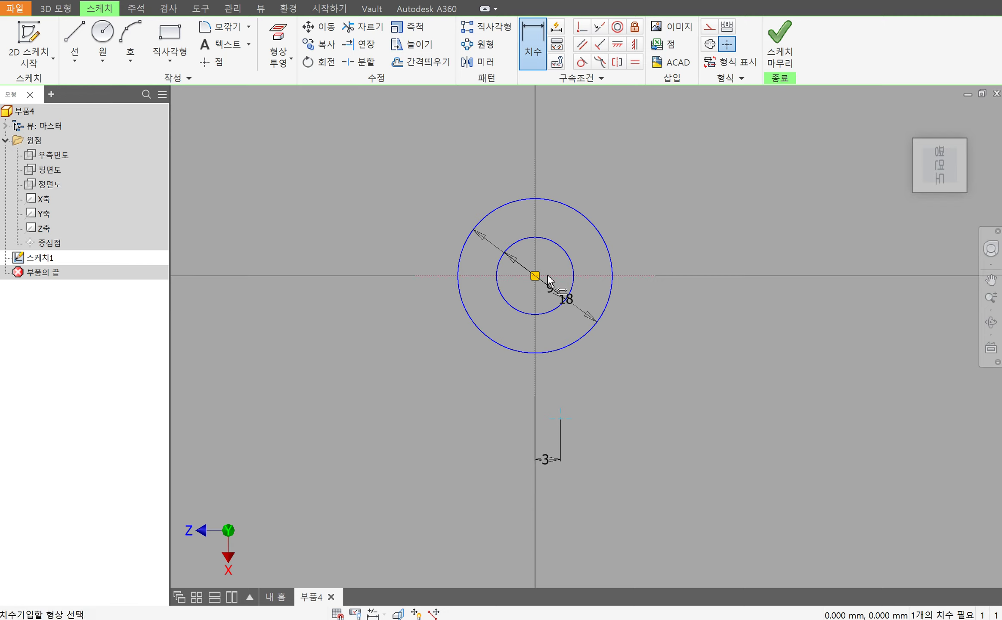
Dimension the sketch point 19 mm below the horizontal axis
click(540, 275)
click(564, 422)
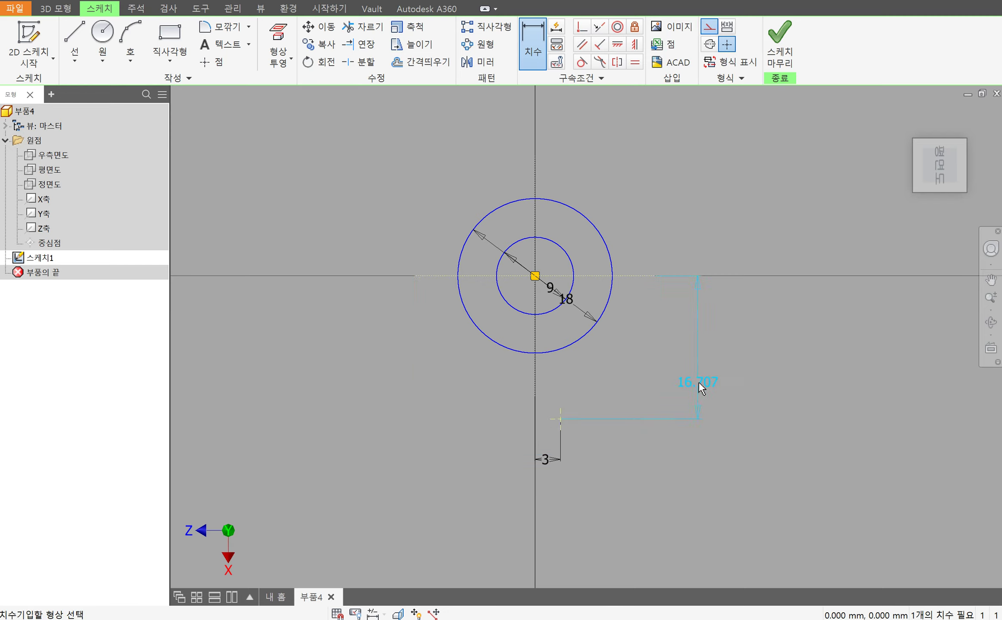
click(700, 385)
text(19)
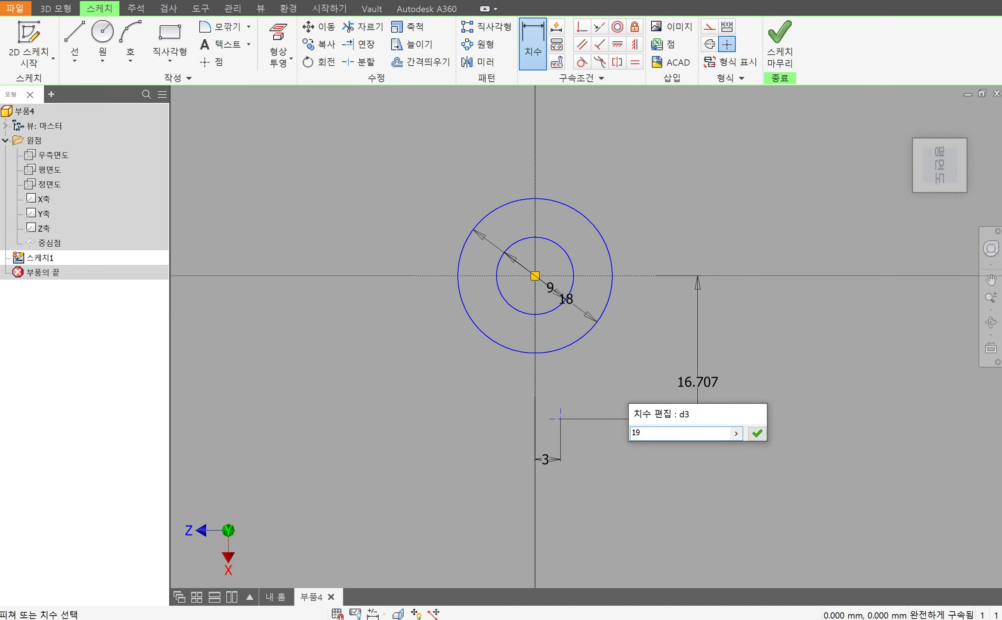
key(Return)
Draw a circle with a diameter of 12 mm centred on the sketch point
click(103, 32)
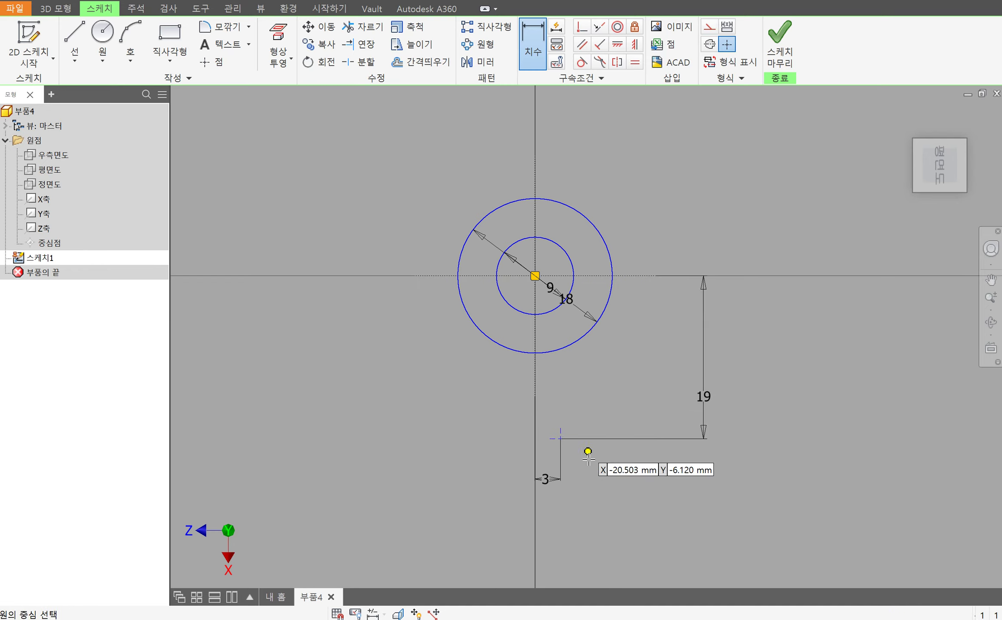
click(561, 438)
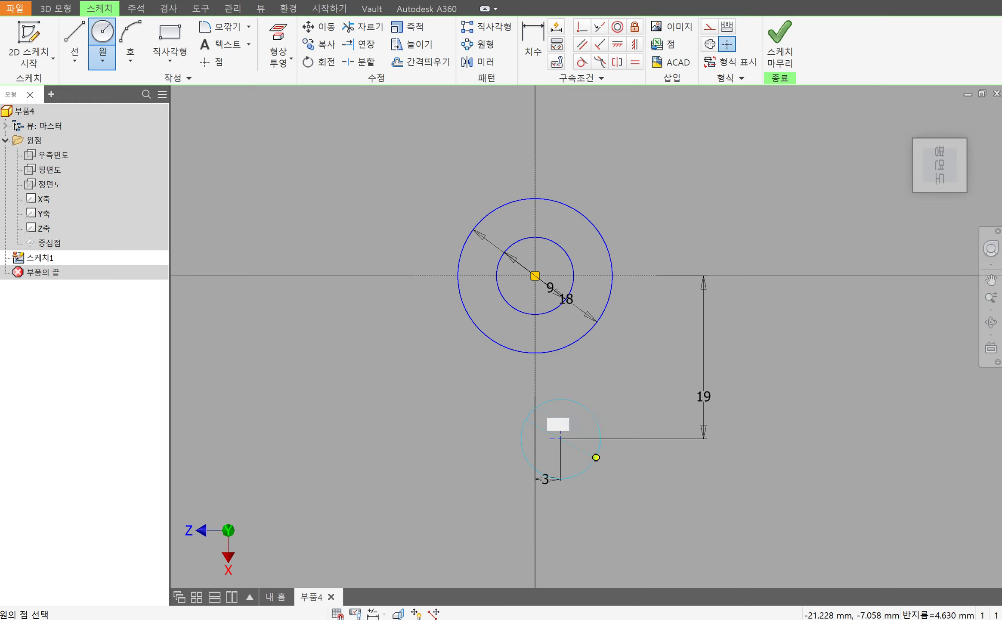
key(Return)
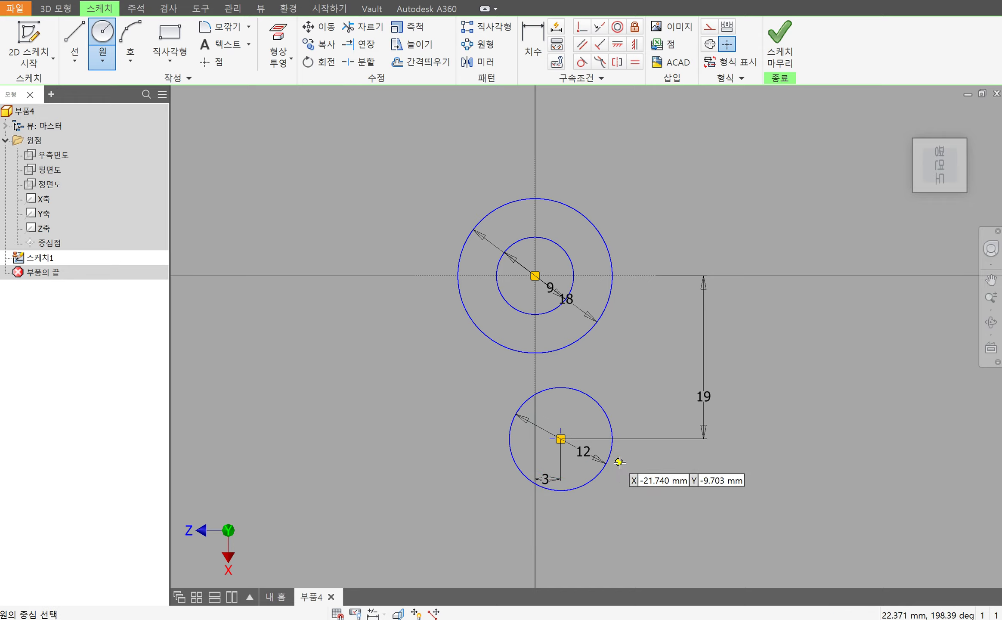
Draw a three-point arc with a 6 mm radius joining the 18 mm and 12 mm circles on their right side, bulging inward
click(130, 43)
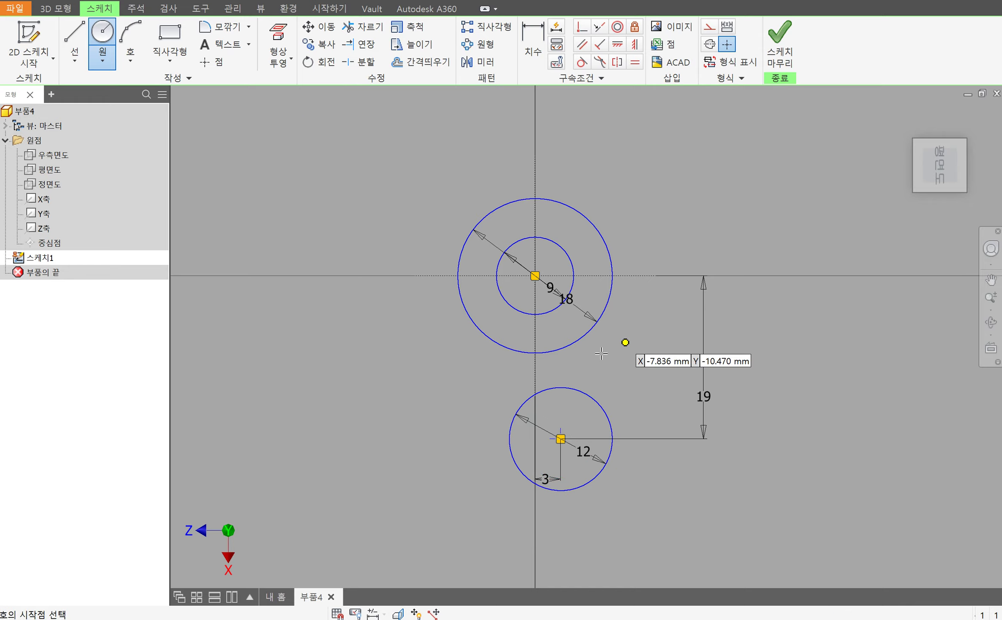
click(590, 334)
click(596, 401)
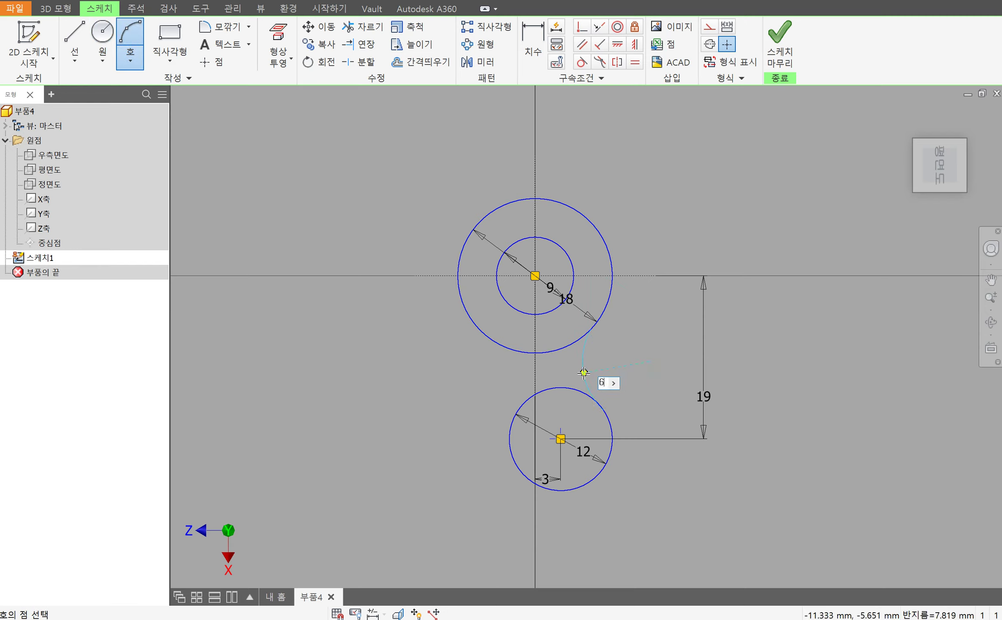
text(6)
key(Return)
Apply tangent constraints between the 6 mm arc and both the 18 mm and 12 mm circles
click(582, 62)
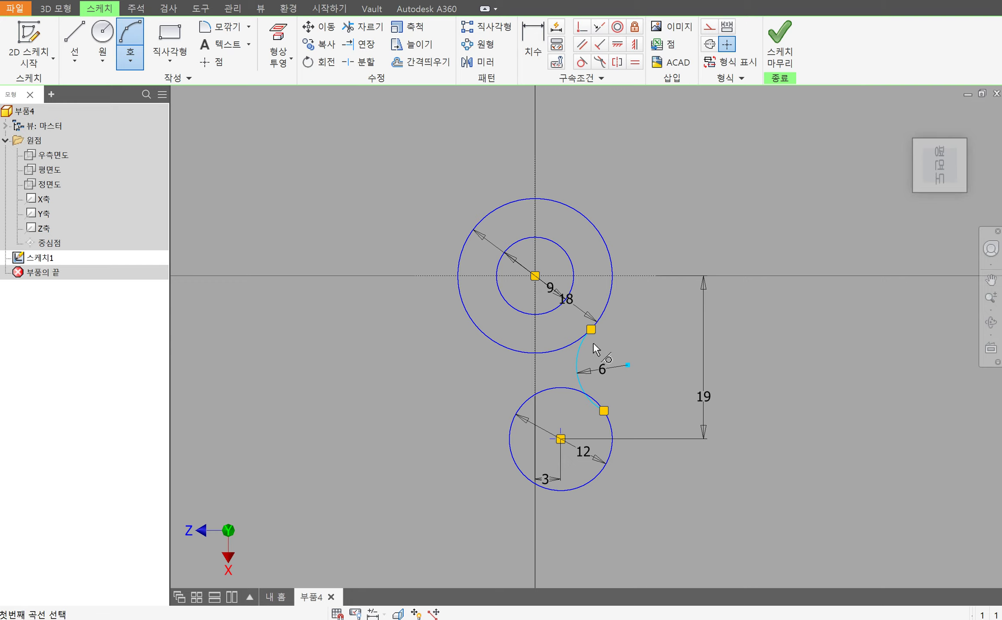
click(582, 351)
click(610, 305)
click(579, 363)
click(611, 427)
Draw a line joining the left sides of the 18 mm and 12 mm circles
click(67, 40)
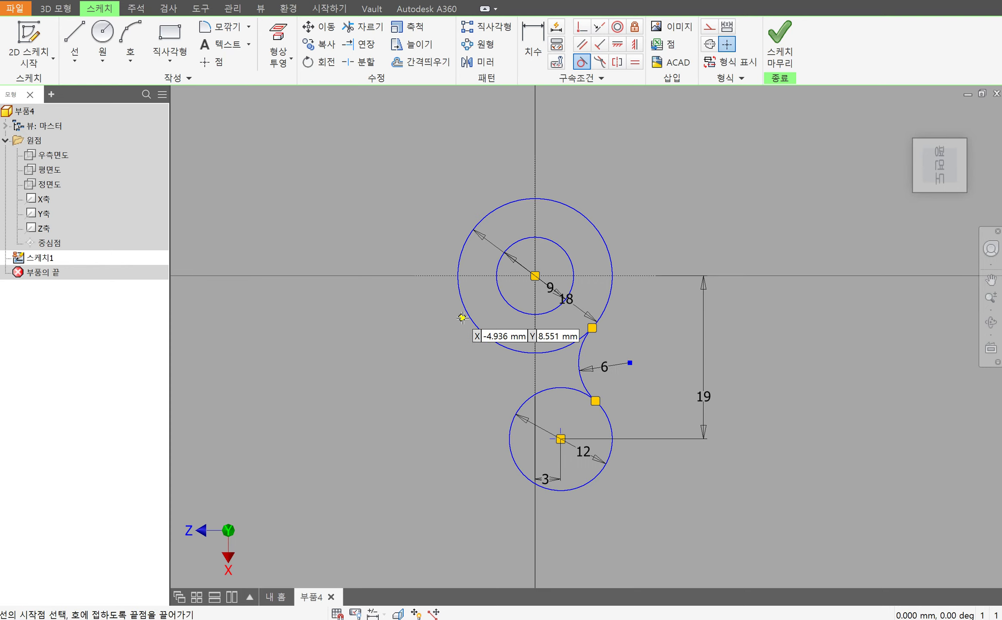
click(462, 301)
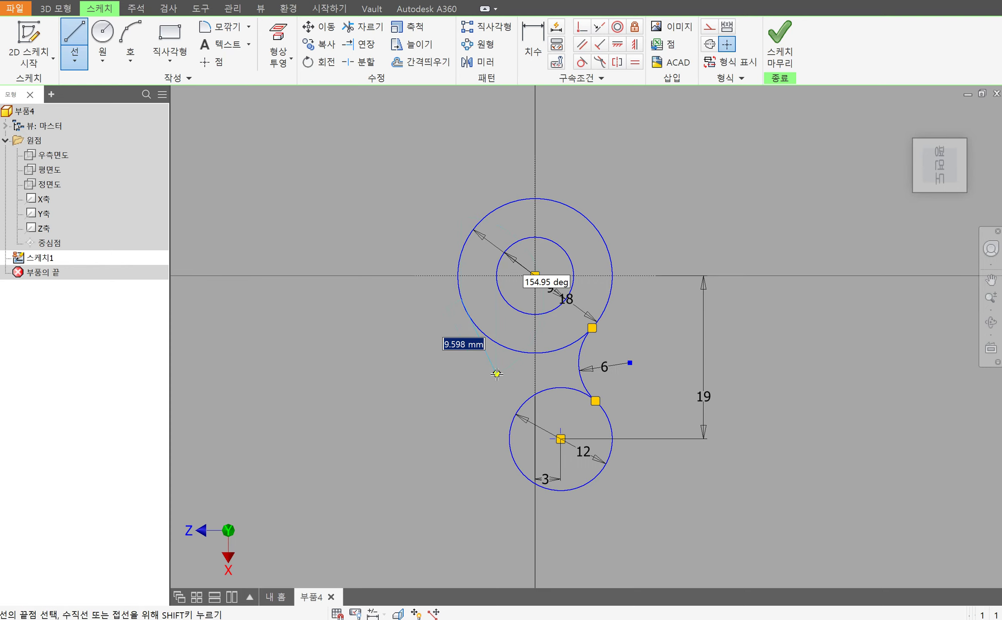
key(Escape)
click(514, 459)
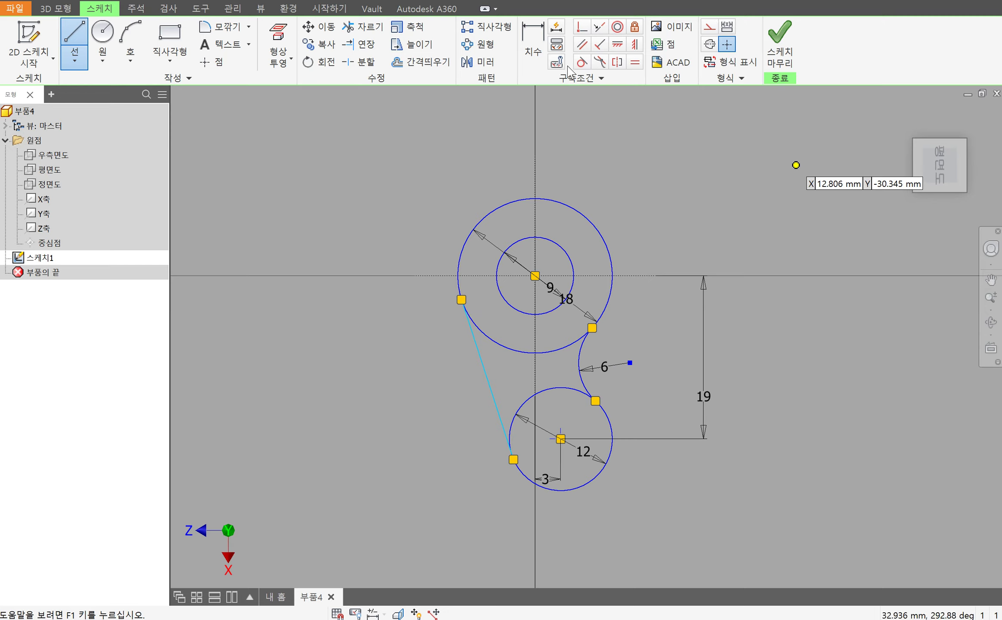
Make the left connecting line tangent to both the 18 mm and 12 mm circles
click(581, 62)
click(488, 357)
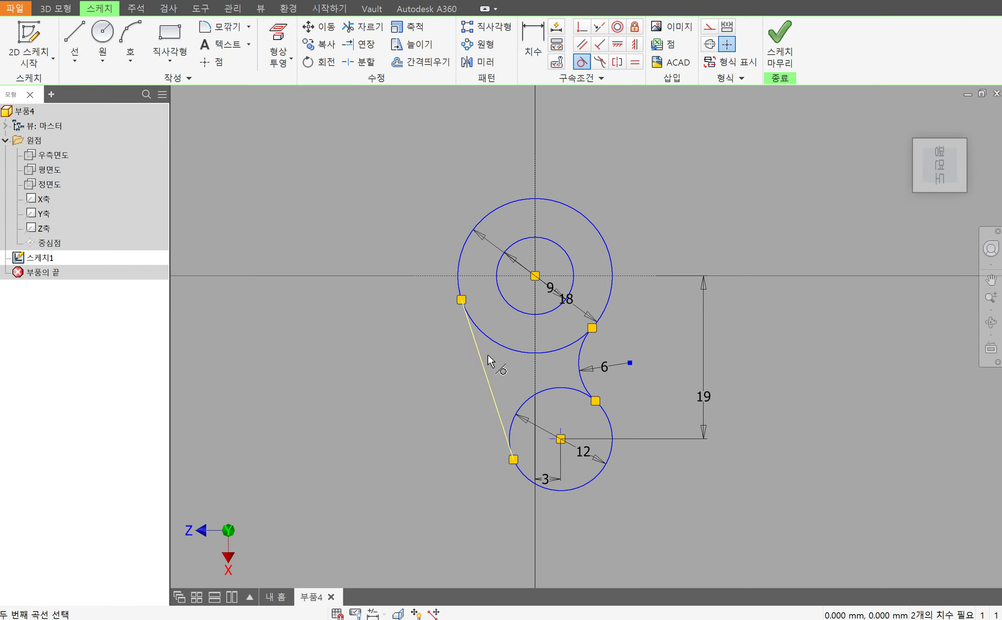
click(502, 349)
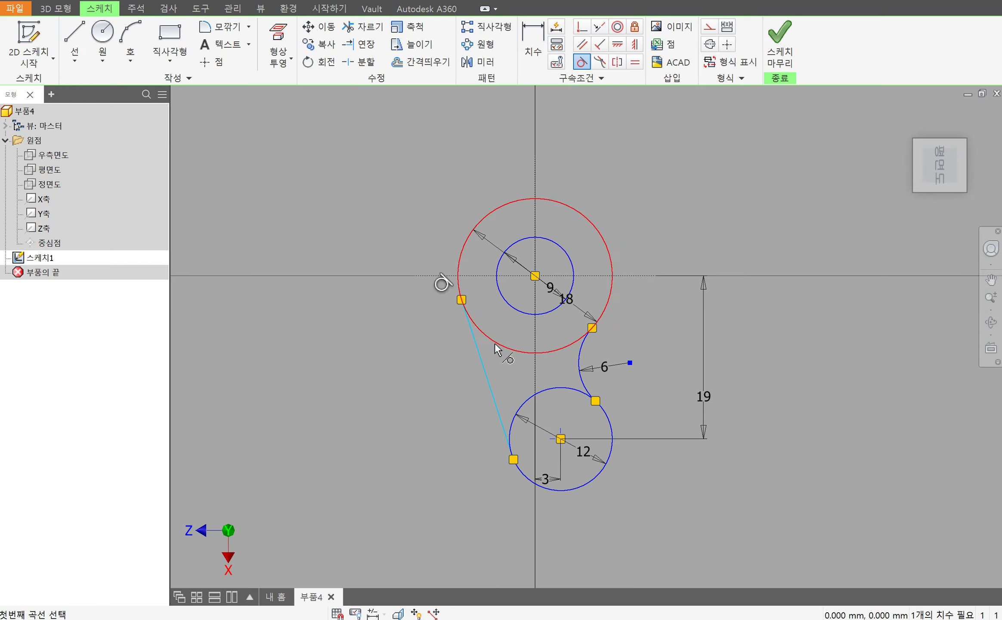
click(502, 420)
click(511, 423)
scroll(483, 385, up, 3)
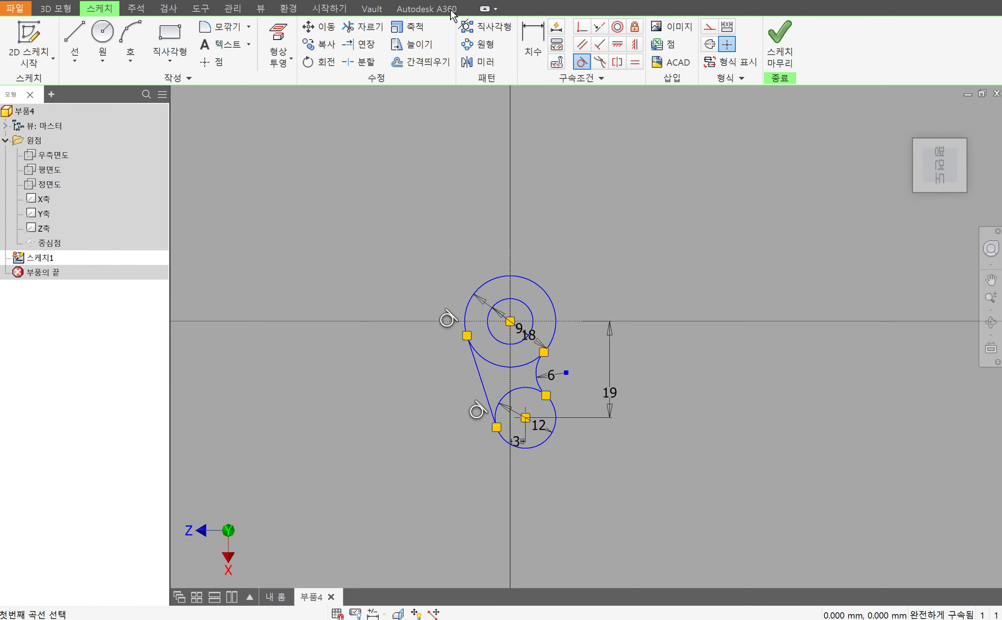
Offset the horizontal axis upward by 33 mm, and offset the resulting line upward by another 12 mm
click(420, 61)
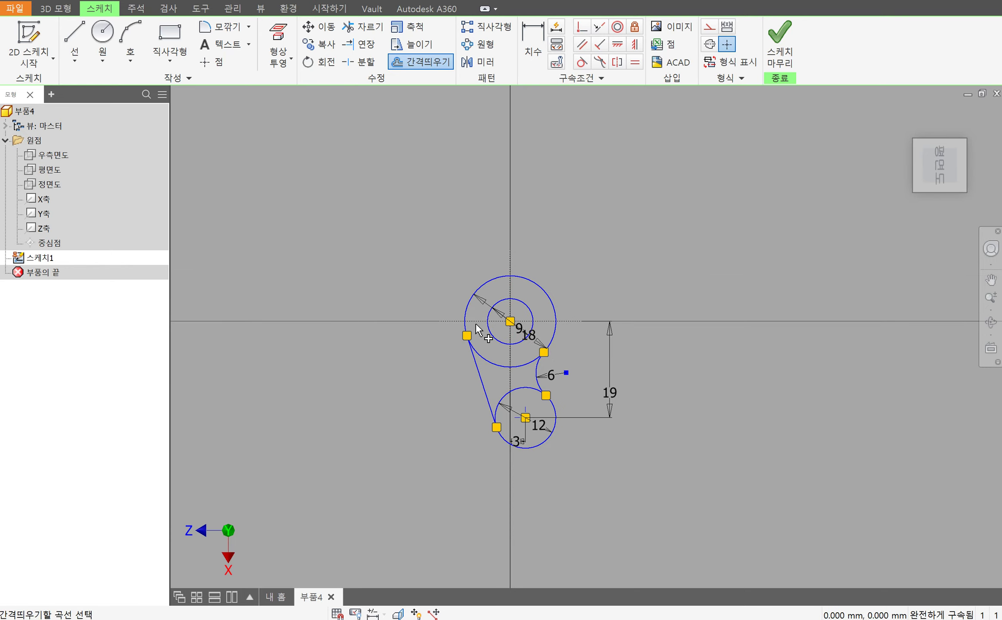
click(477, 320)
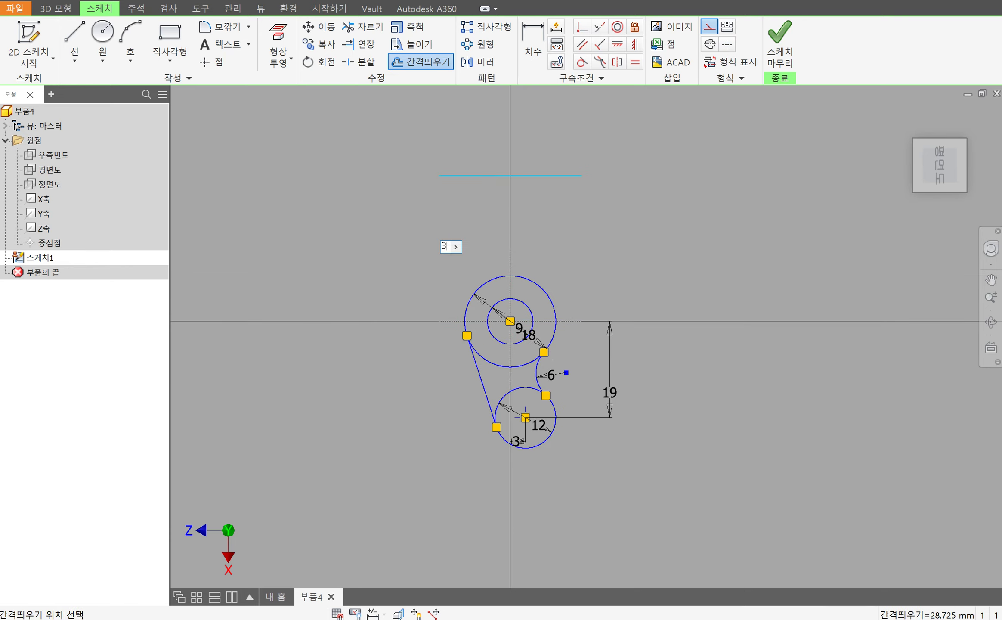
click(487, 178)
middle_drag(622, 188, 607, 302)
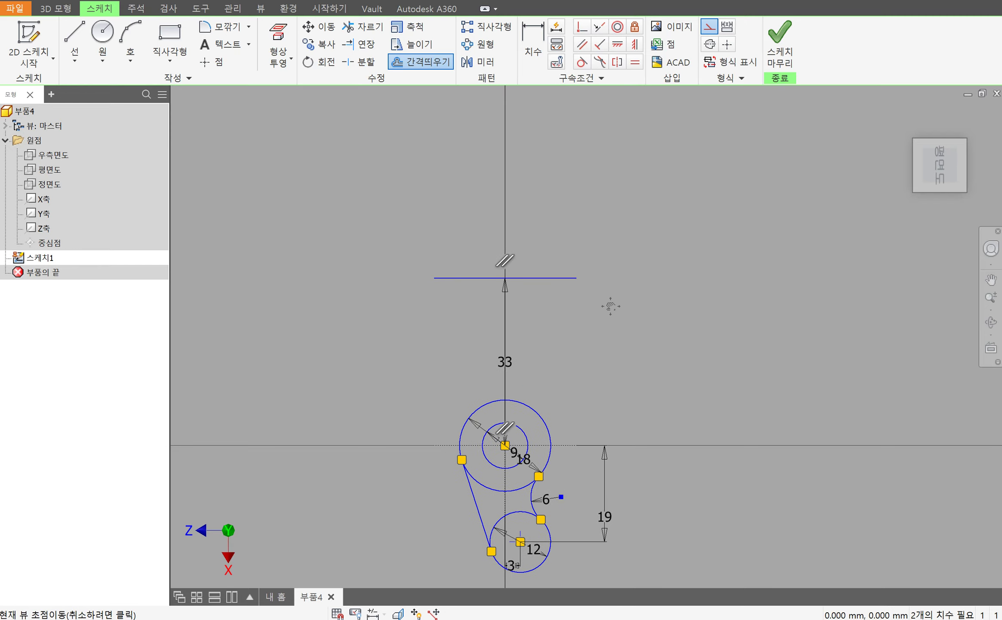
click(559, 279)
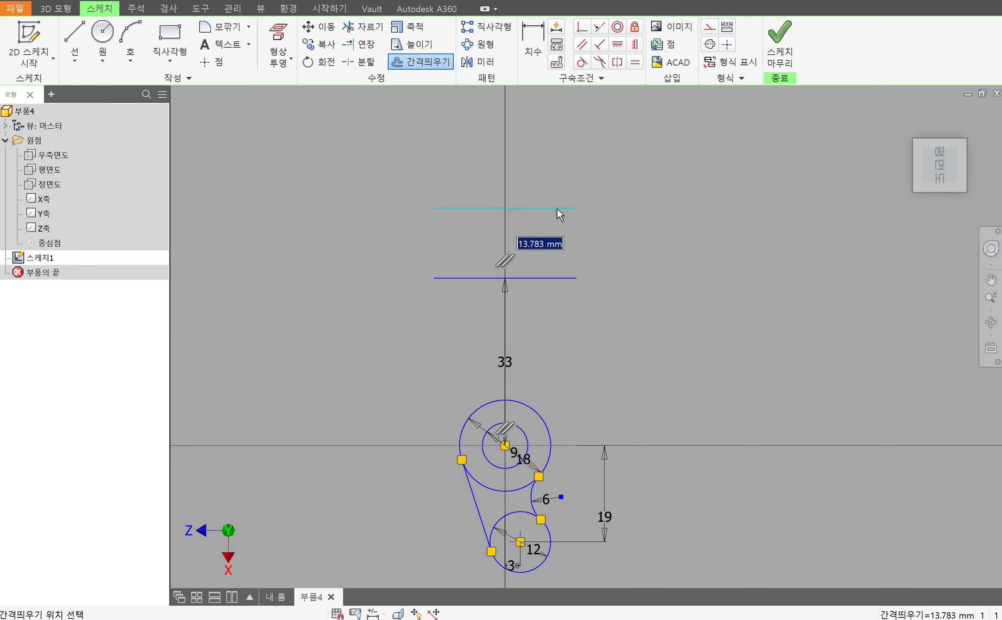
text(12)
key(Return)
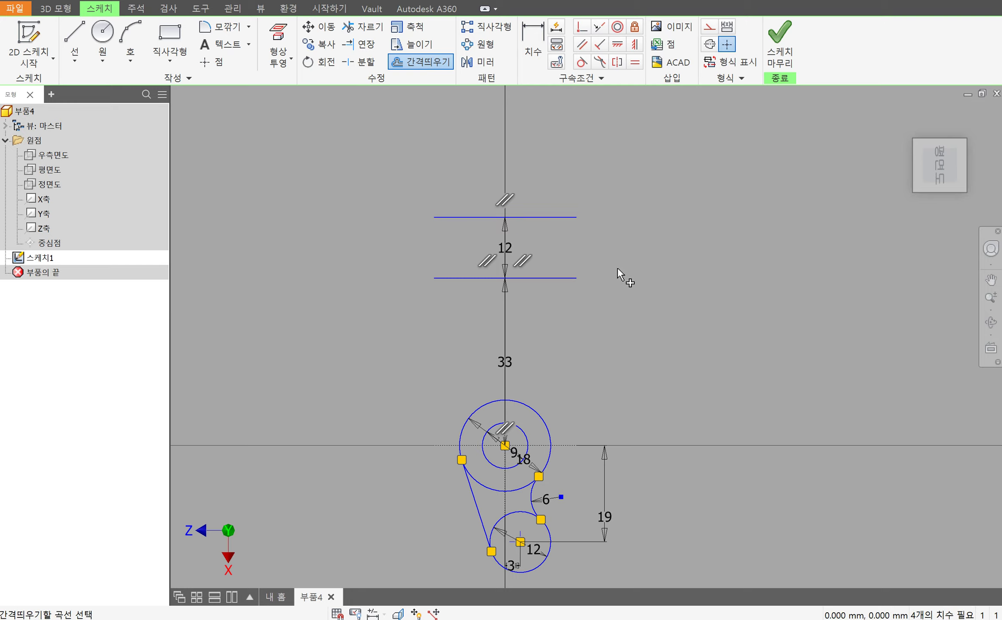
Draw a vertical line about 26 mm long across both offset lines, left of the vertical axis, and dimension its distance from that axis
click(81, 37)
click(471, 182)
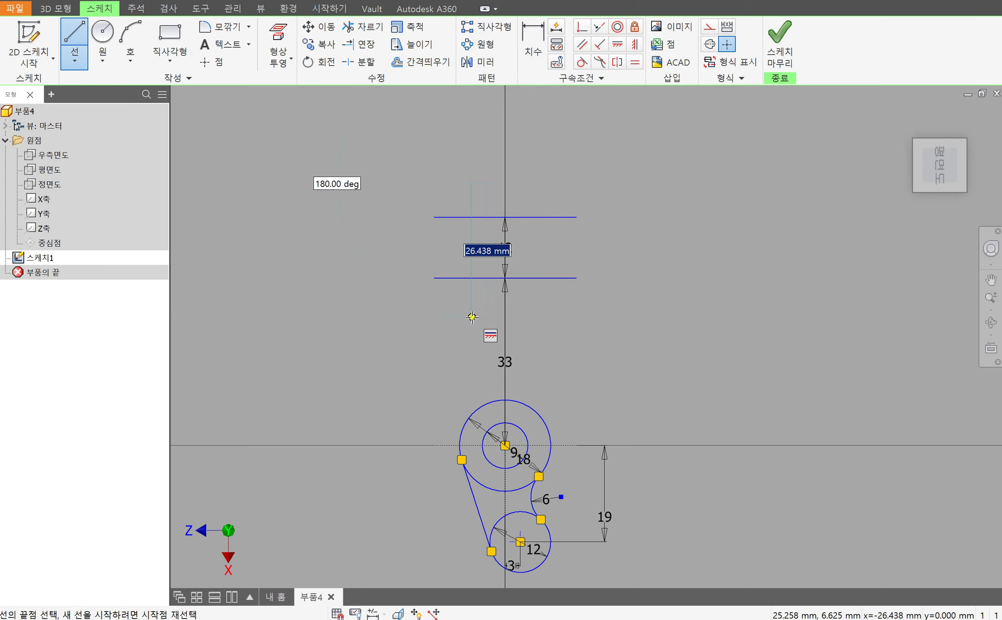
click(533, 43)
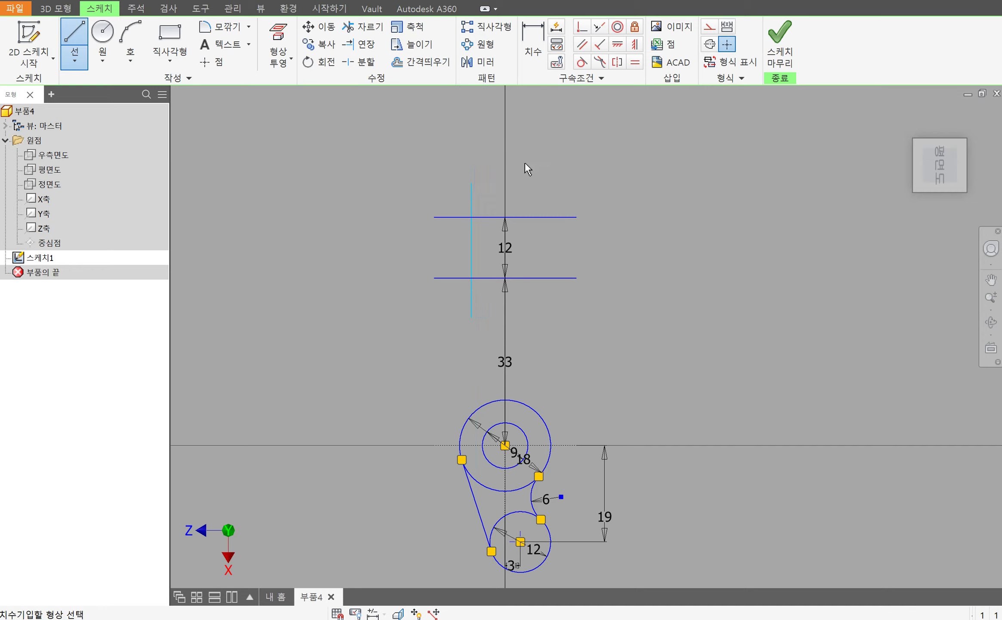
click(472, 244)
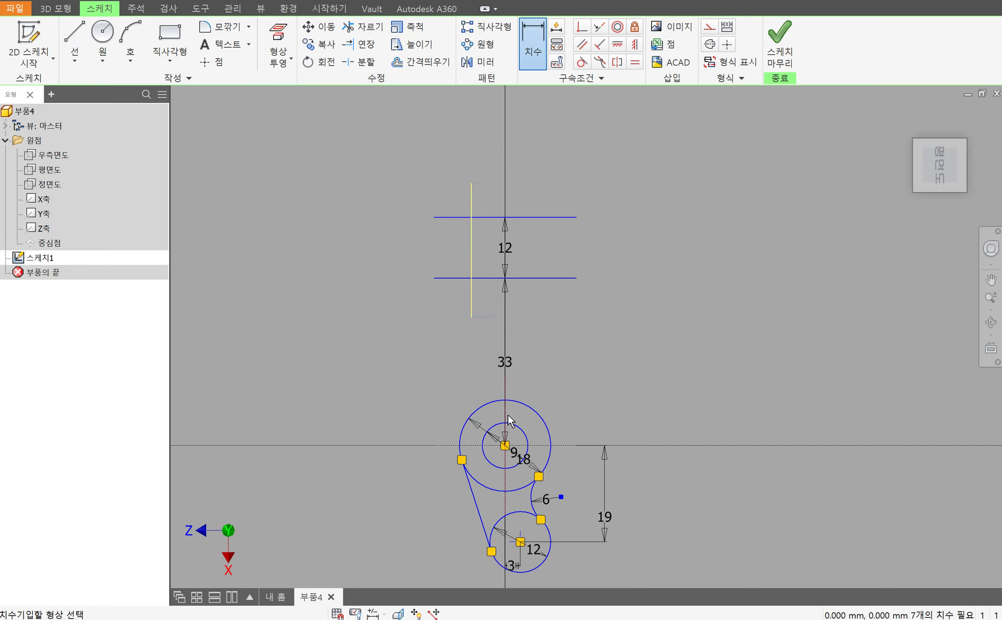
click(491, 166)
text(0)
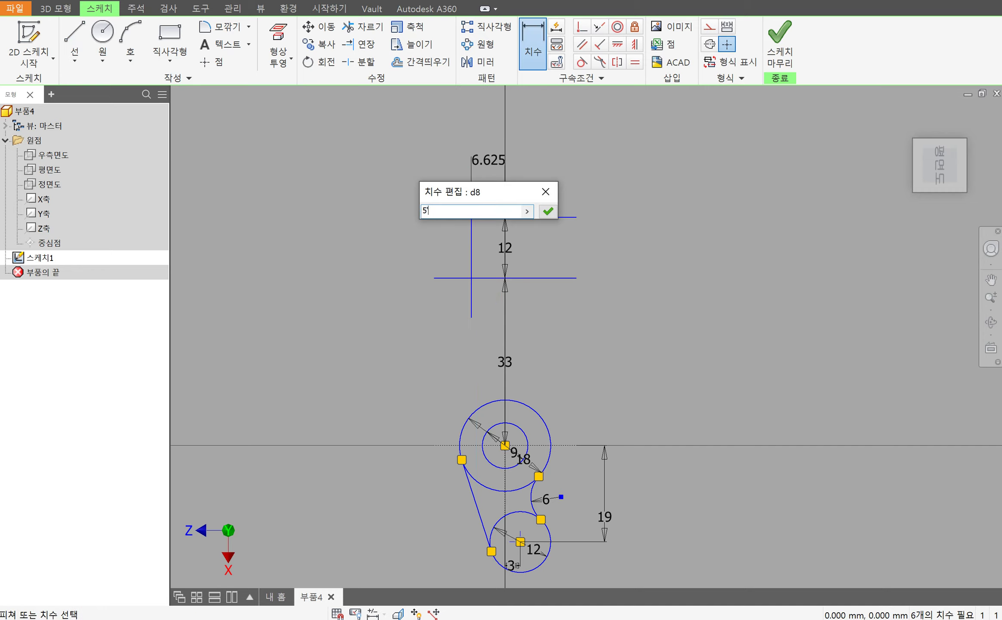
key(Return)
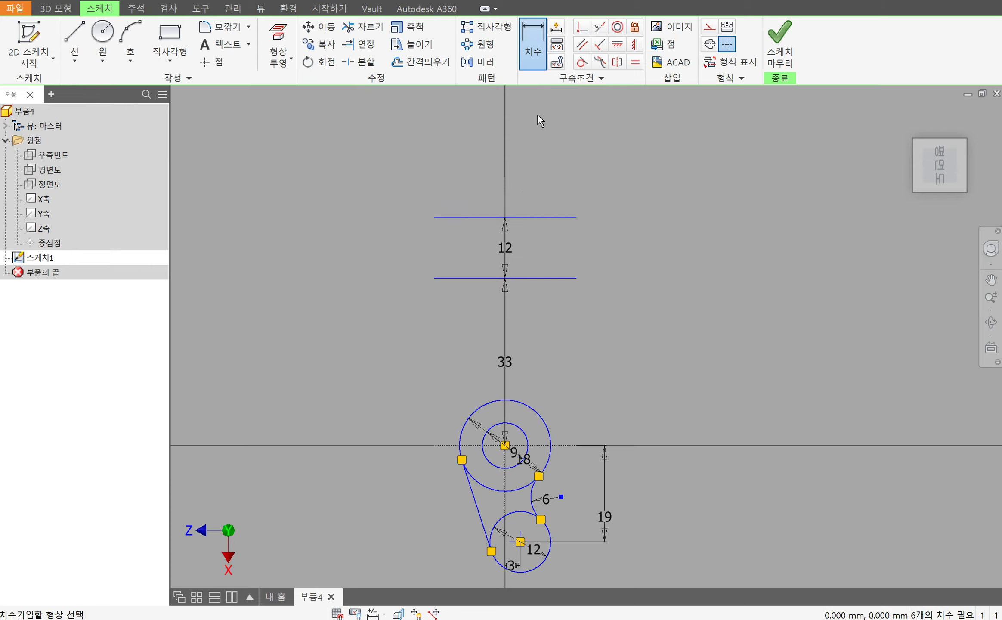
Undo the last dimension edit and set the vertical line's distance from the vertical axis to 5 mm
key(ctrl+z)
click(533, 31)
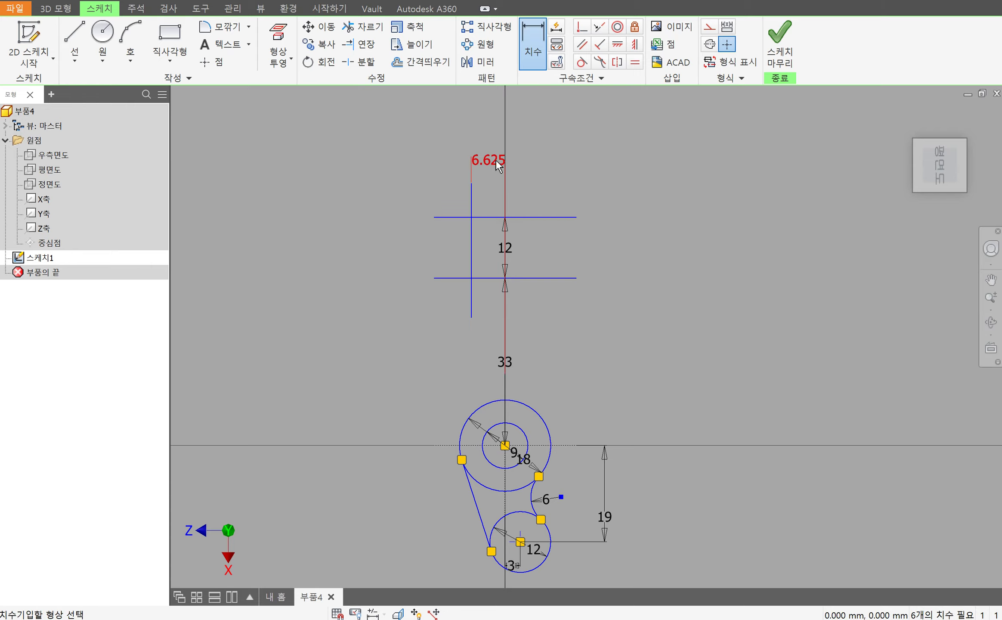
click(490, 163)
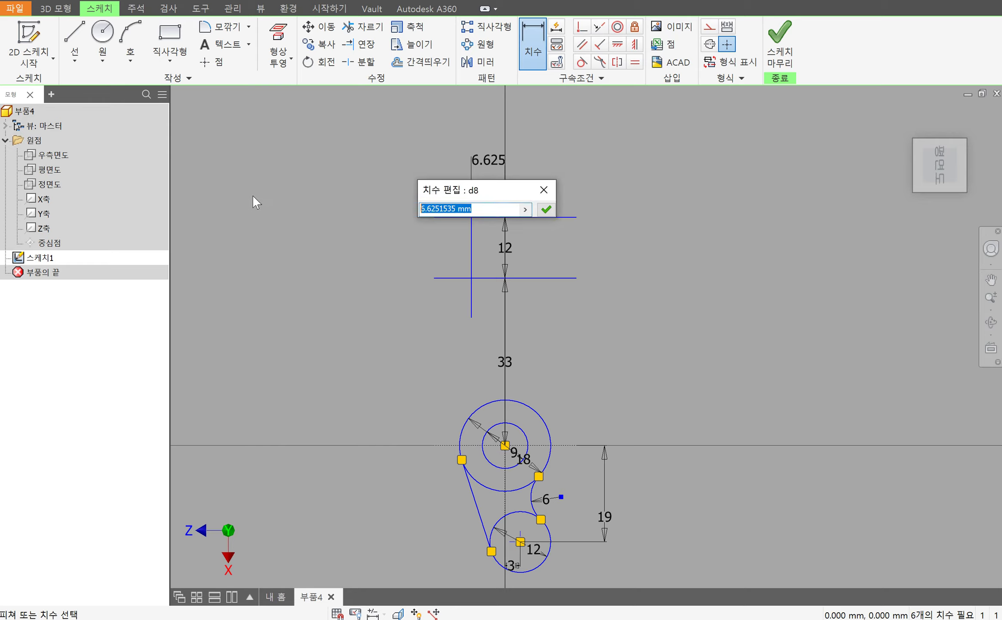
key(Return)
Offset the vertical line 10 mm to the right, across the vertical axis
click(423, 62)
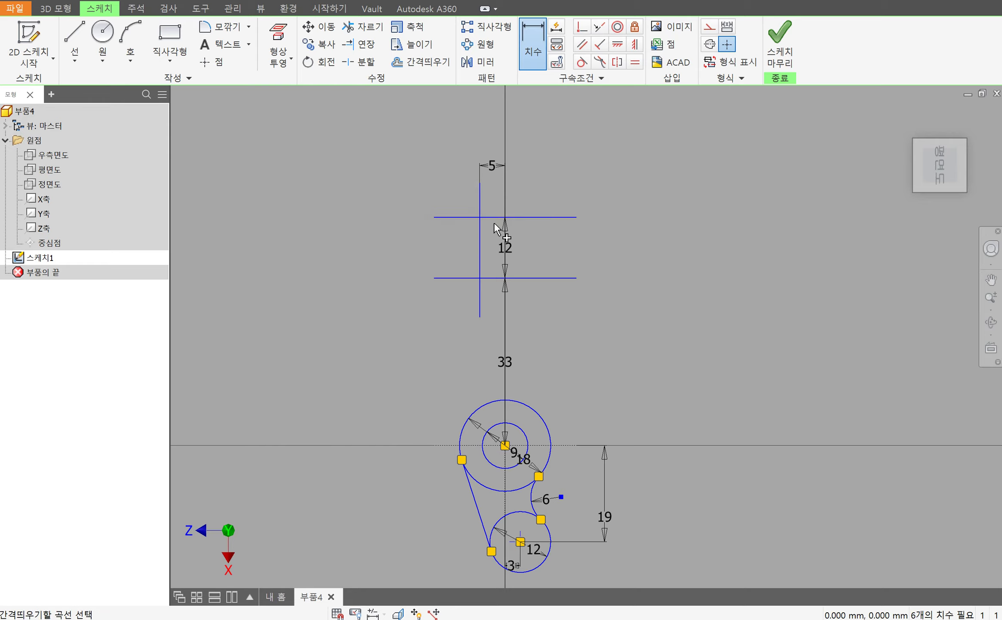
click(480, 247)
text(10)
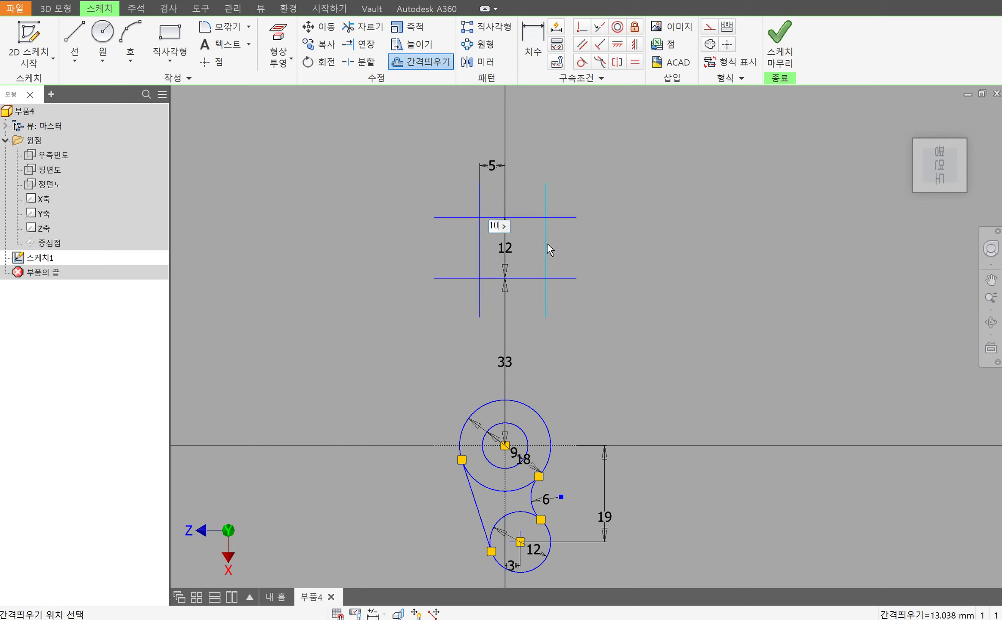
key(Return)
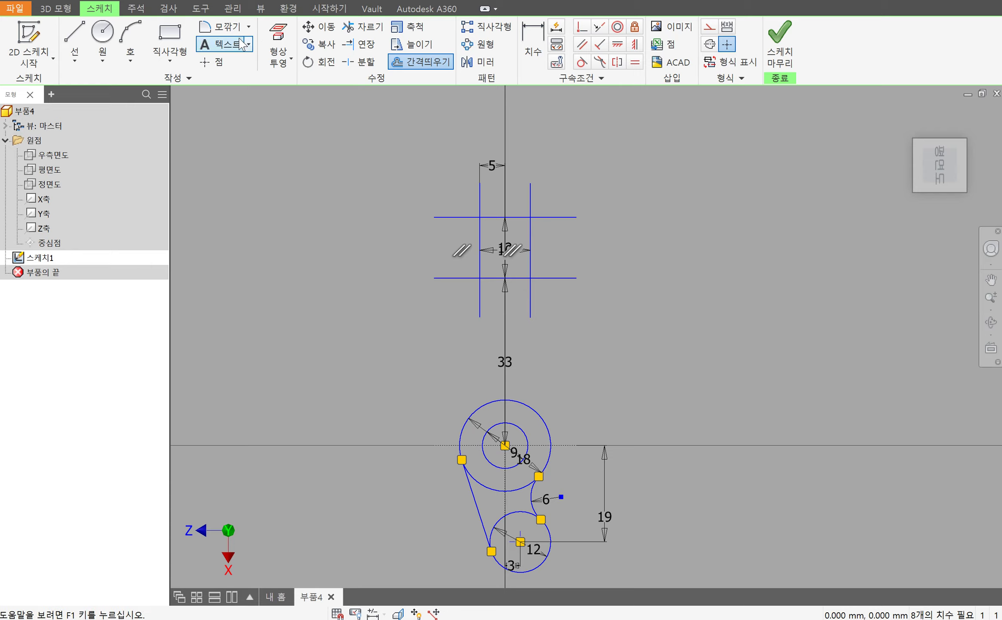
Trim the overhanging ends of the four offset lines to leave a closed rectangle above the circles
click(363, 26)
click(480, 199)
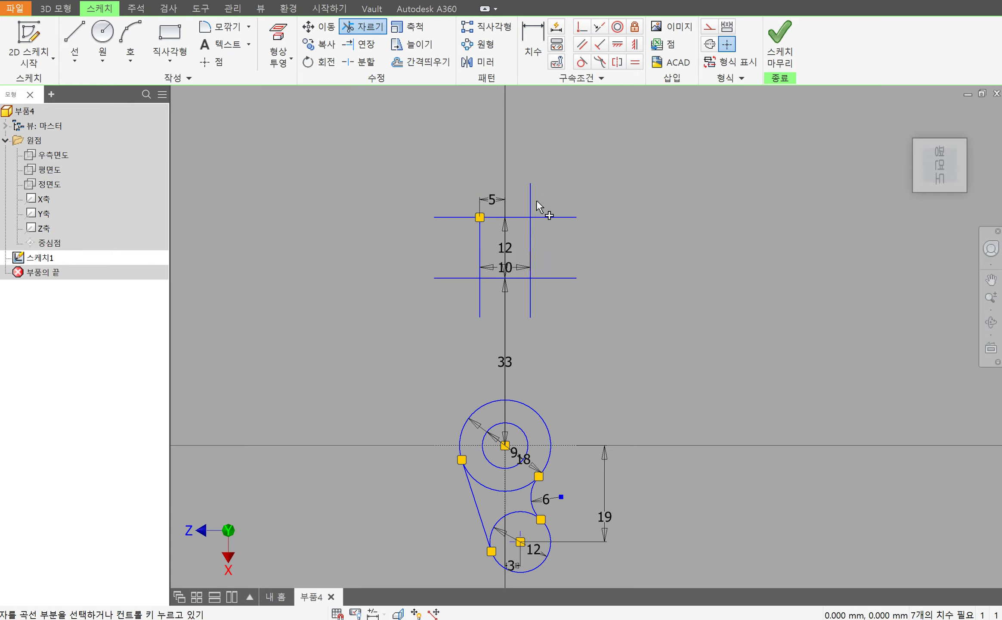
click(555, 279)
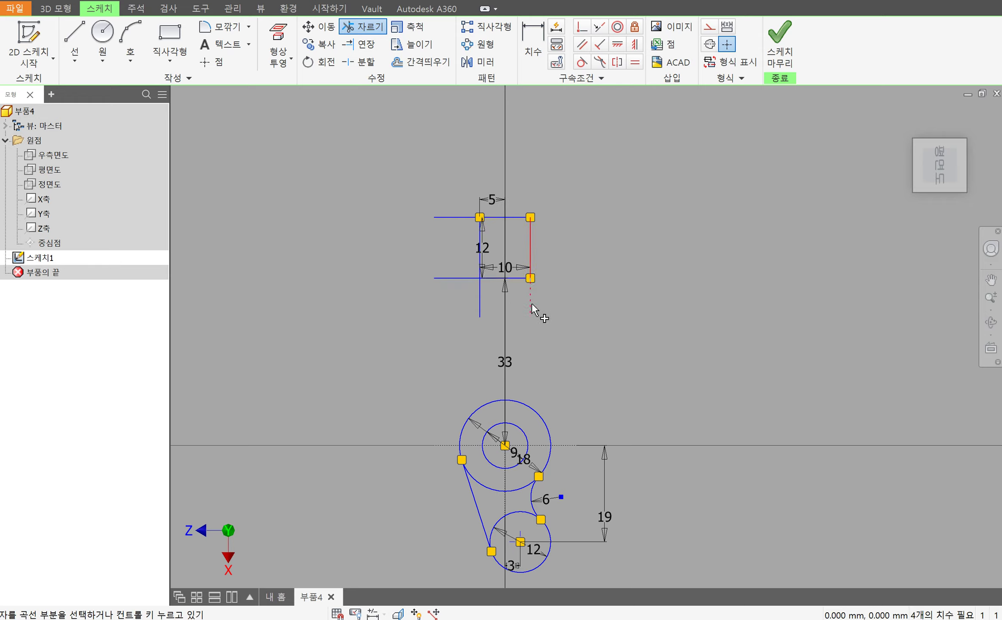
click(480, 301)
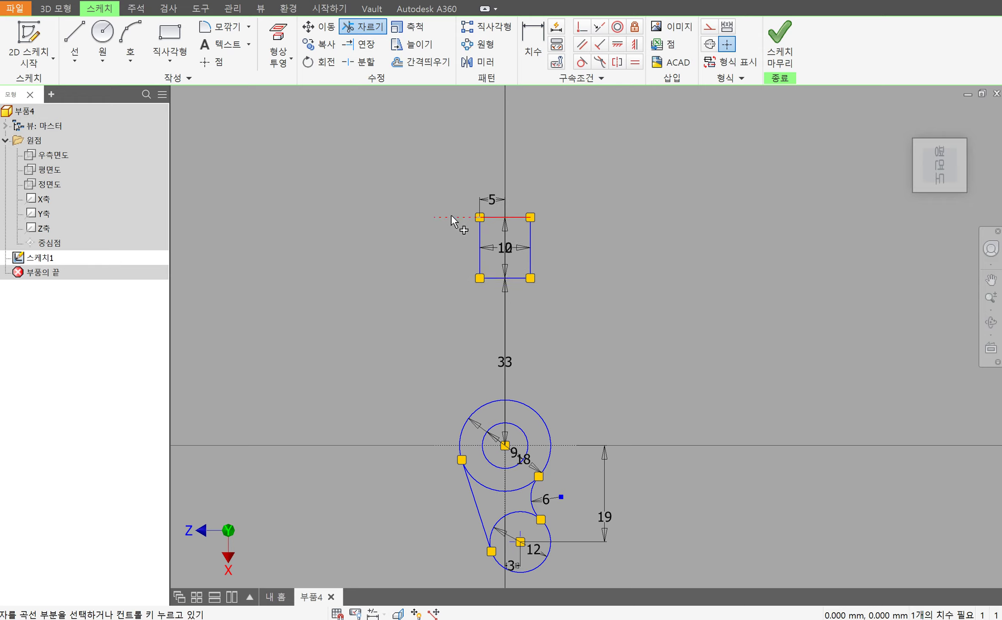
click(451, 218)
Draw two lines from the rectangle's lower corners down to opposite sides of the 18 mm circle
click(74, 34)
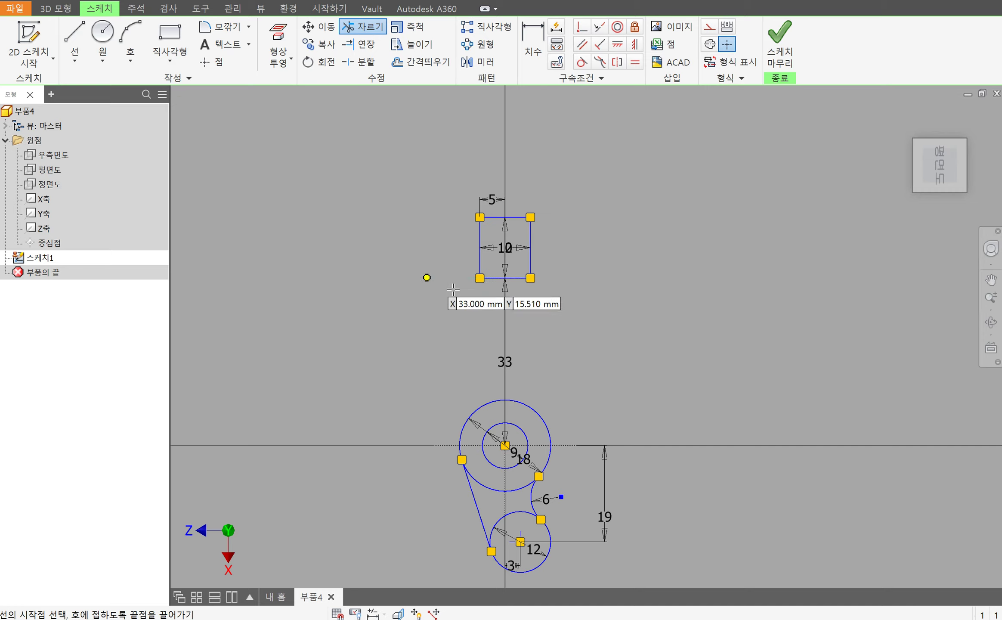
click(480, 277)
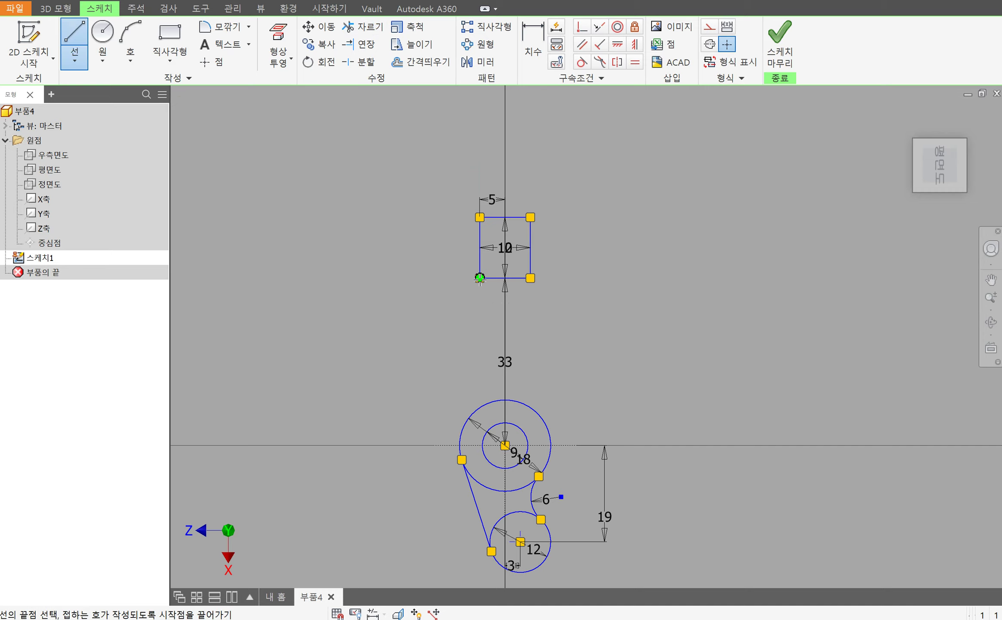
click(462, 431)
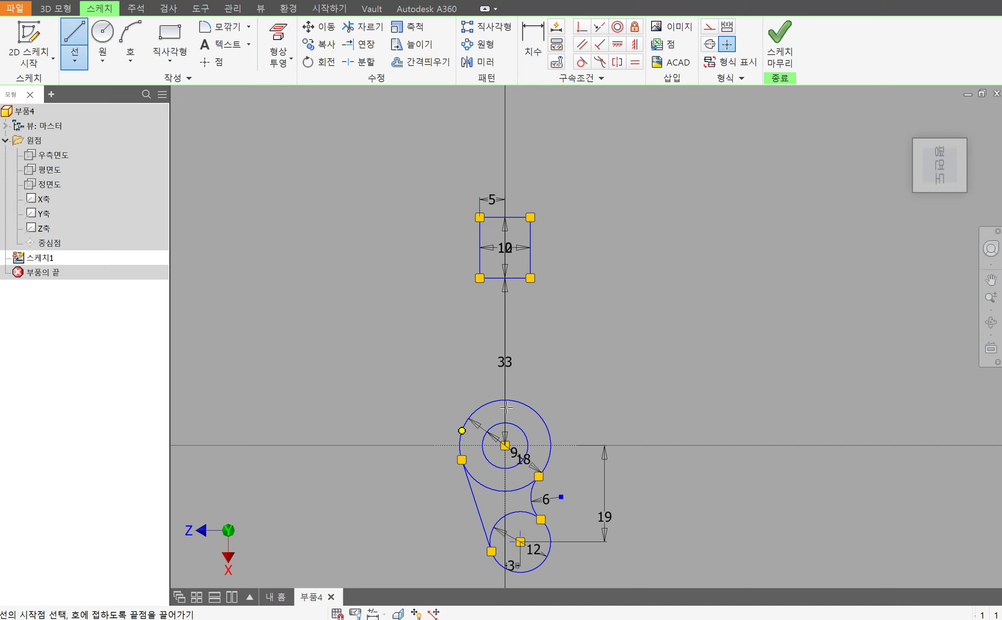
click(530, 277)
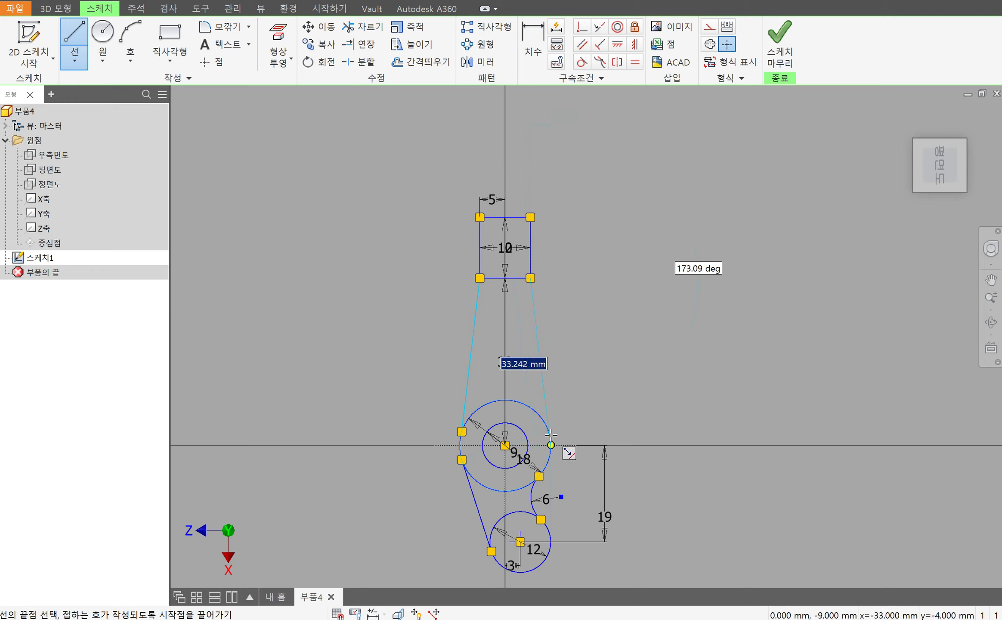
click(551, 435)
Make both side lines tangent to the 18 mm circle and finish the sketch
click(581, 62)
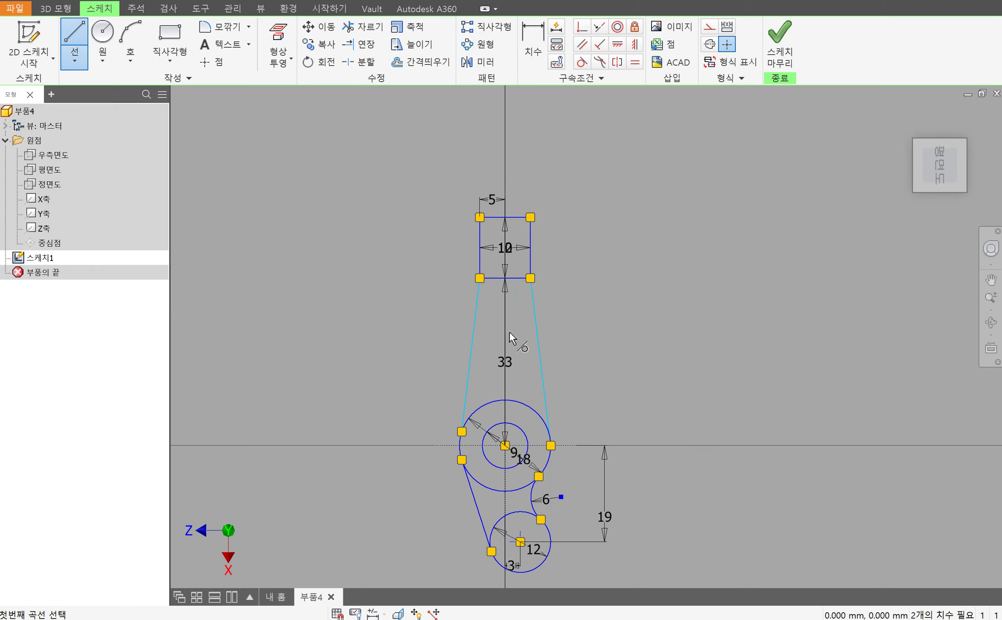
click(468, 378)
click(459, 440)
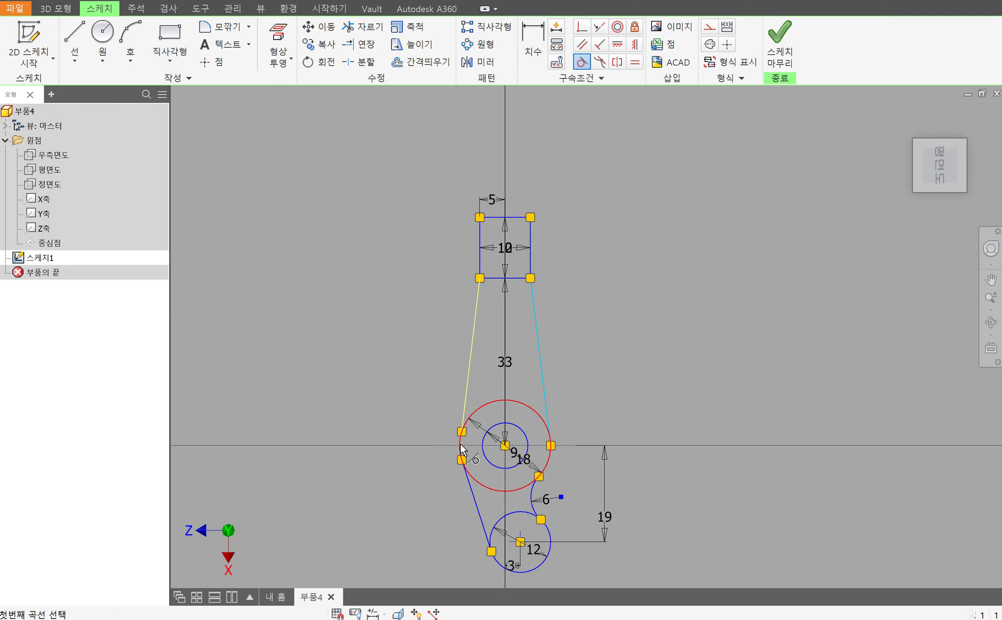
click(546, 392)
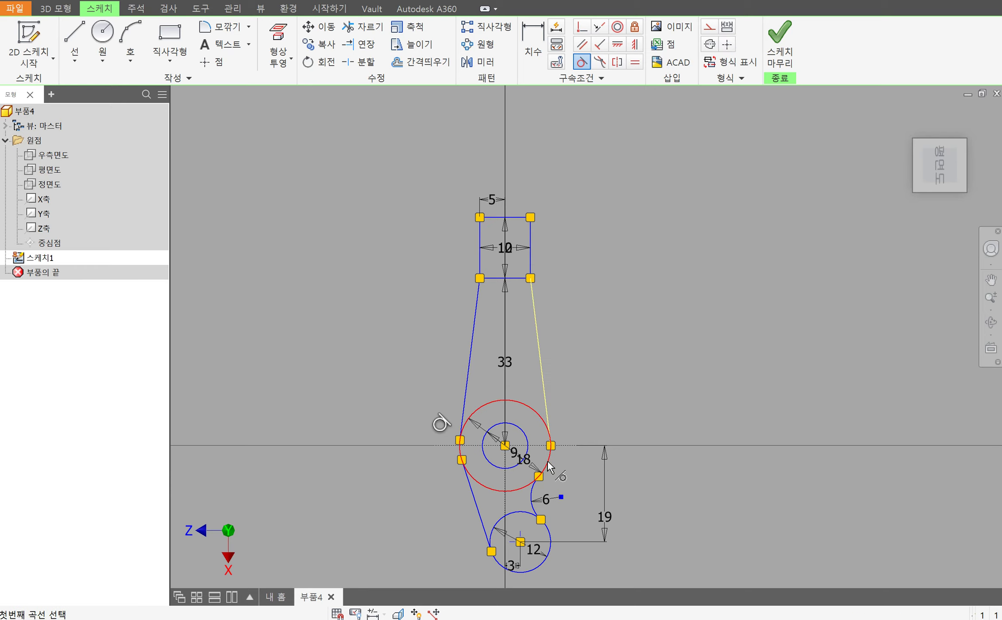
click(549, 456)
click(778, 54)
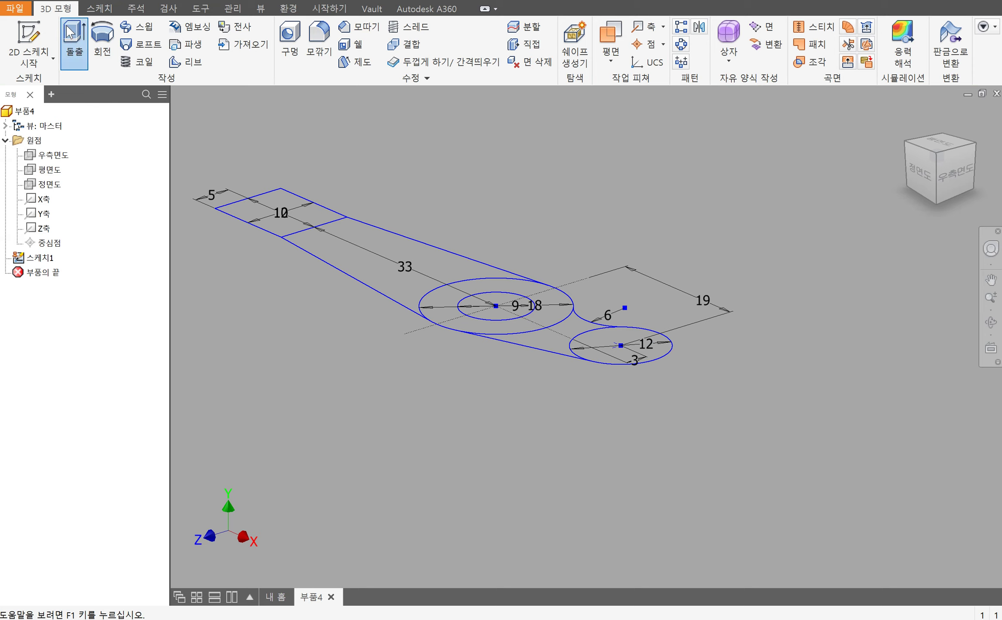
Extrude all profile regions except the 9 mm hole symmetrically about the sketch plane to a total of 18 mm
click(74, 43)
middle_drag(405, 310, 573, 389)
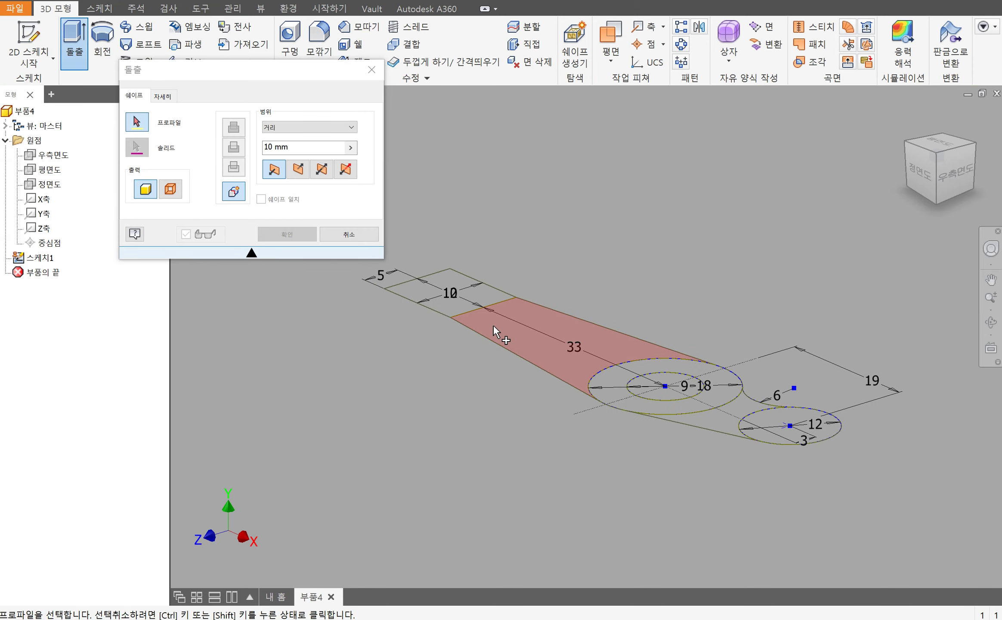
click(459, 289)
click(541, 332)
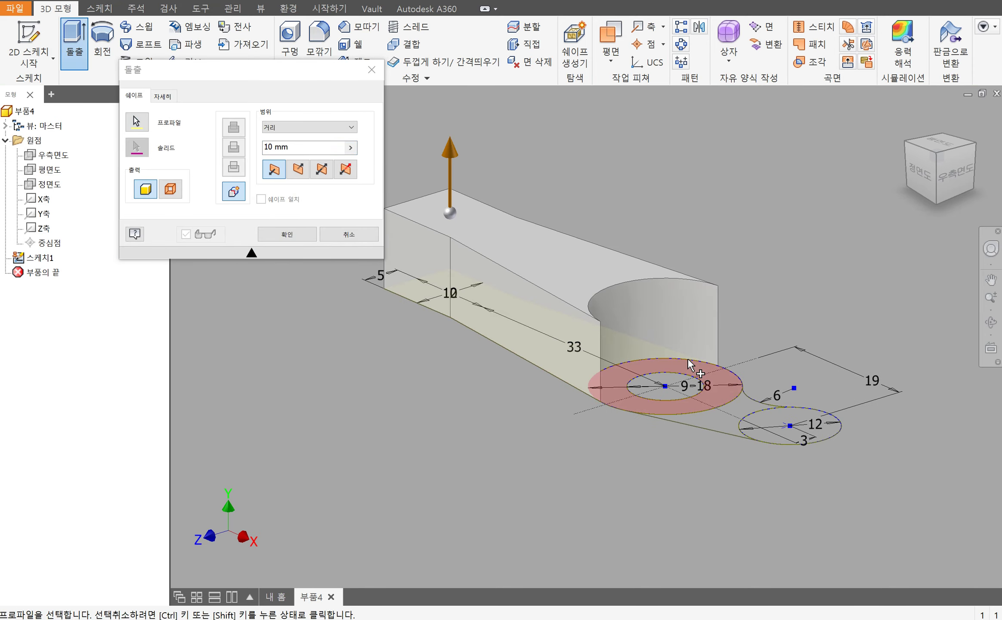
click(689, 369)
click(732, 424)
click(757, 428)
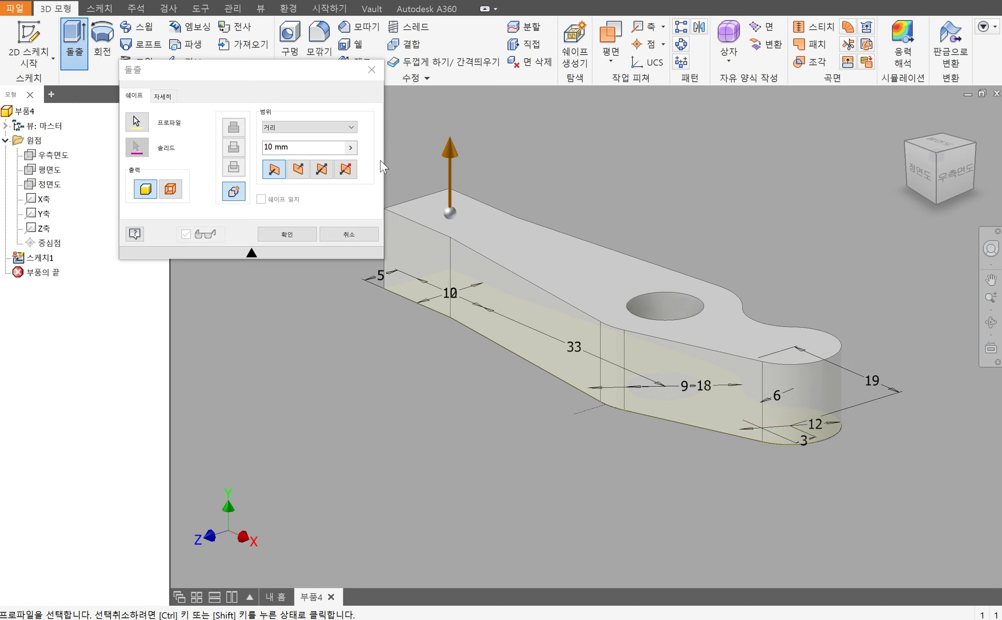
click(323, 170)
text(18)
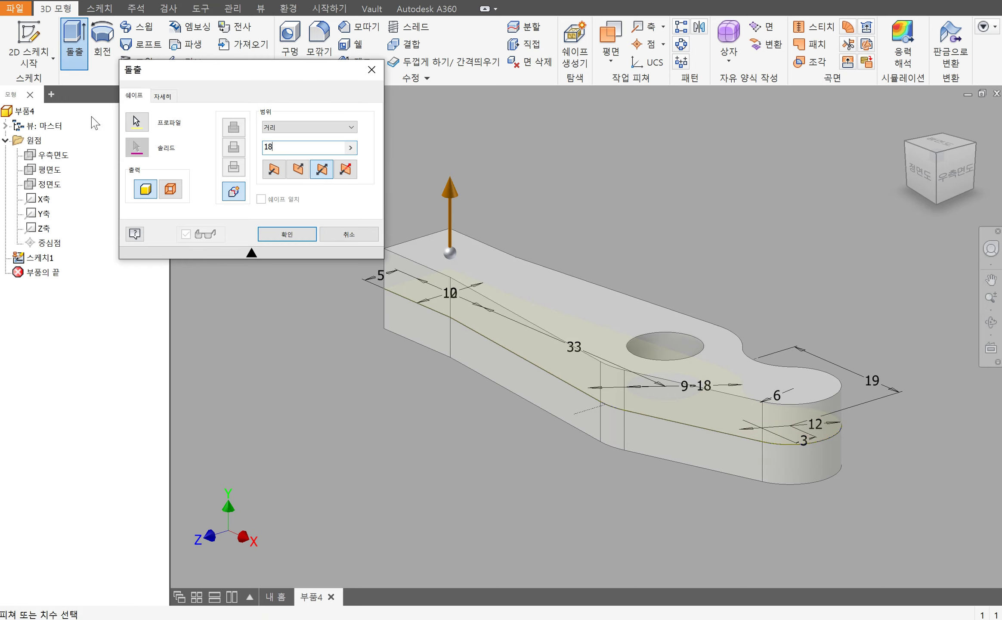
click(288, 234)
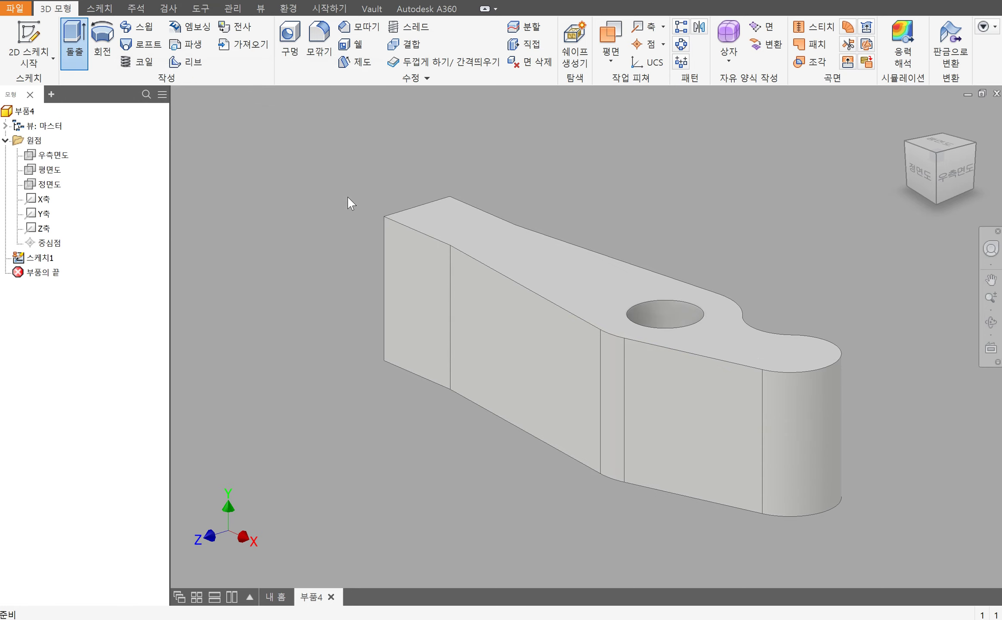
Start a new 2D sketch on the front plane (정면도), oriented with the long arm pointing up
click(28, 43)
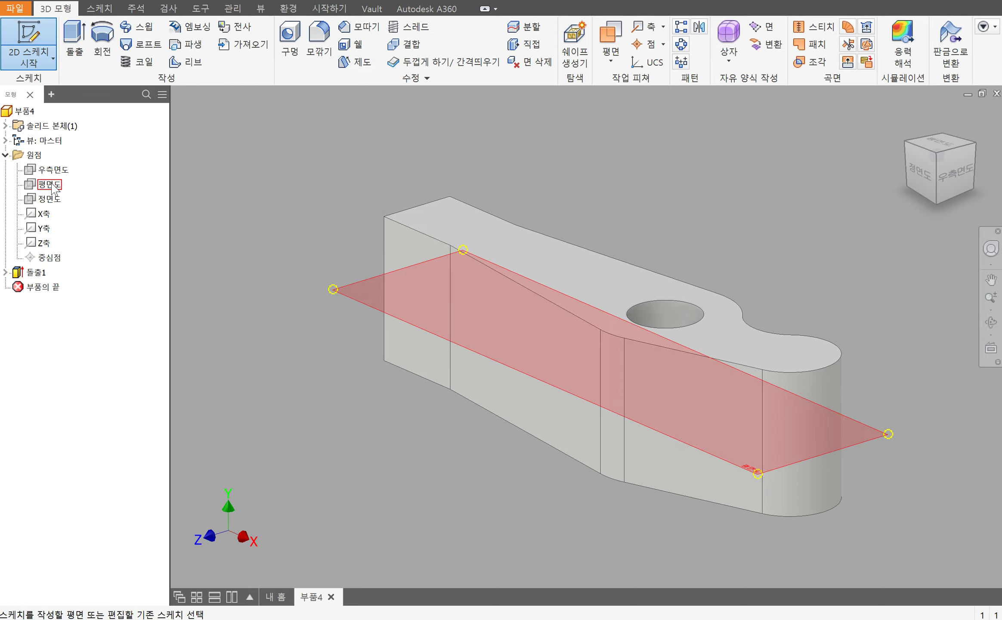
click(50, 198)
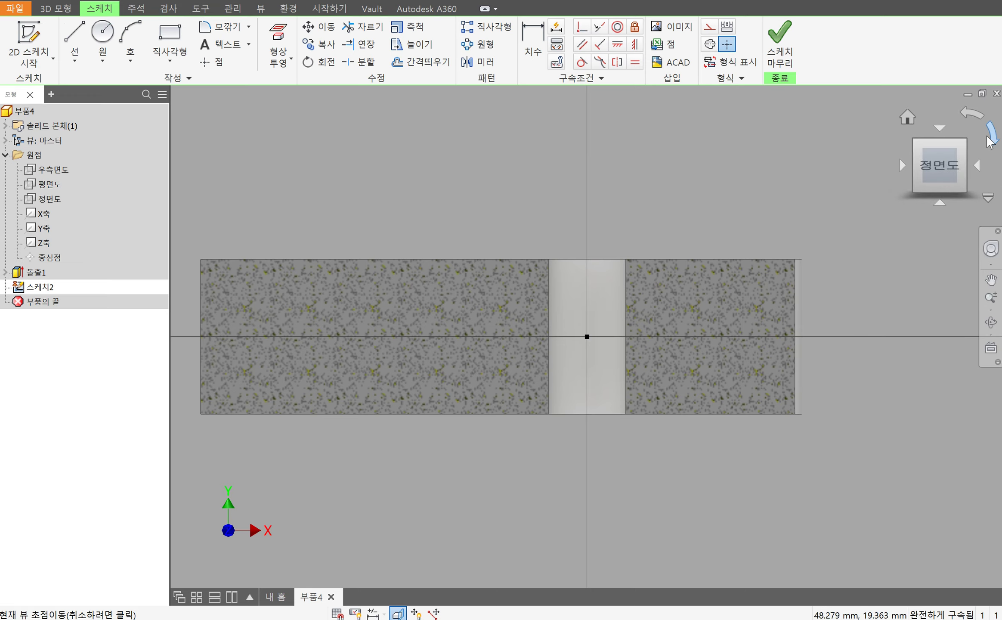
click(989, 140)
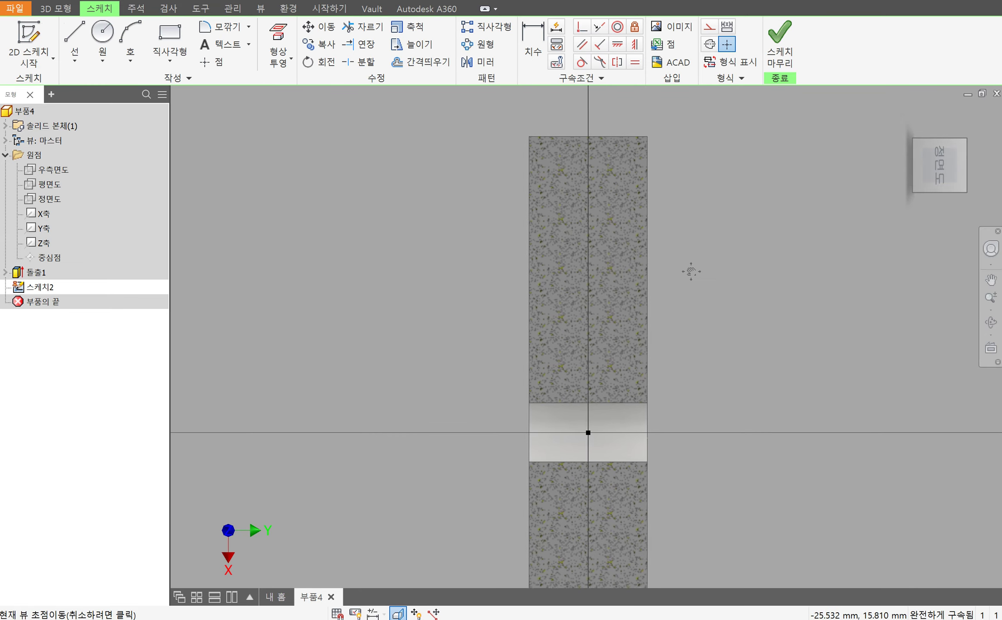
Project the right plane (우측면도) and the edge between the rectangular end and the taper, and make both lines construction geometry
shift+middle_drag(689, 271, 753, 267)
click(278, 43)
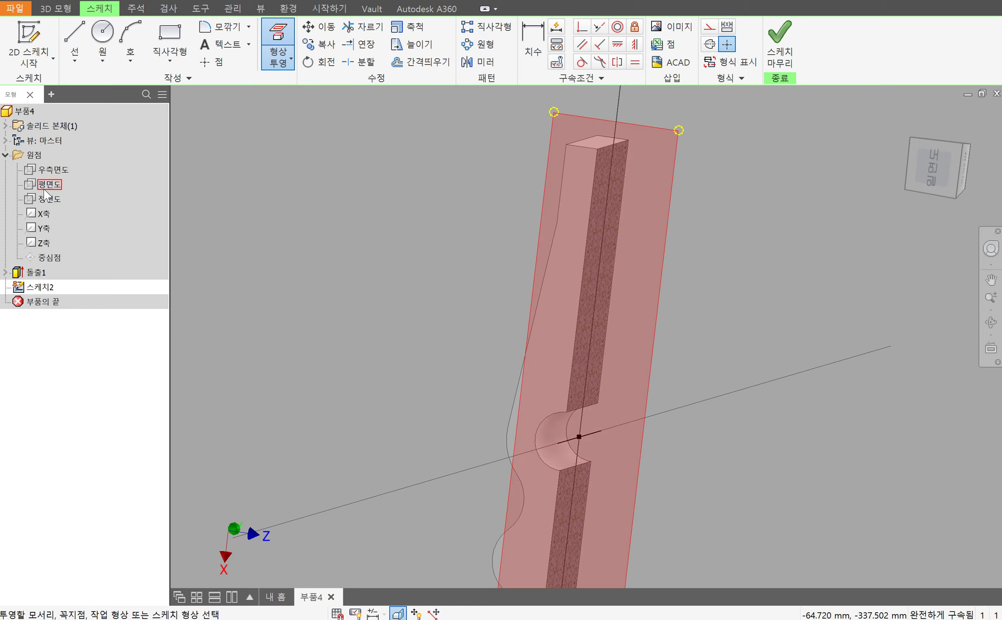
shift+middle_drag(483, 249, 555, 271)
key(F5)
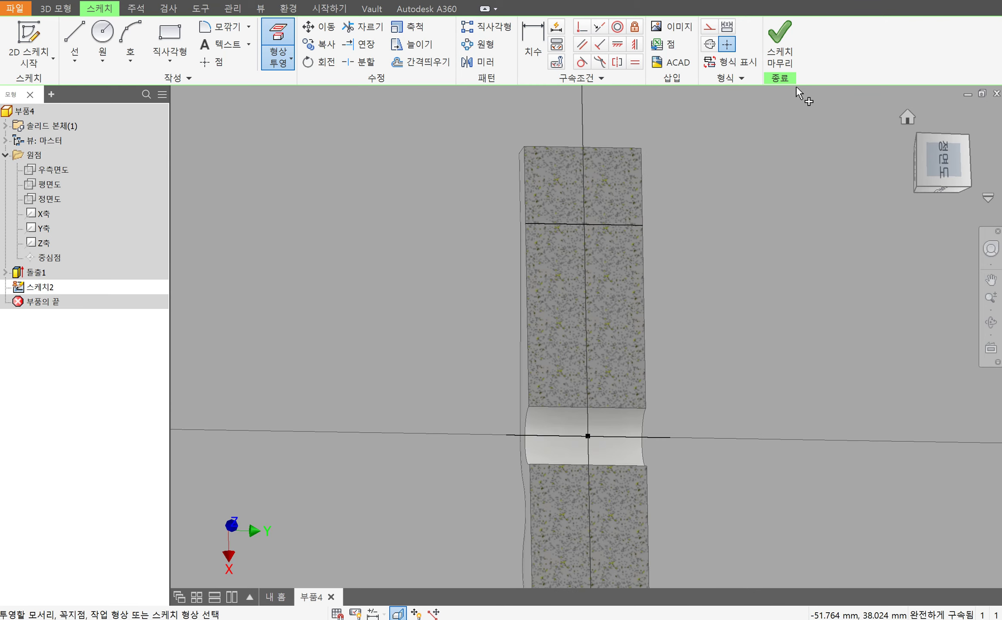
click(949, 168)
right_click(754, 193)
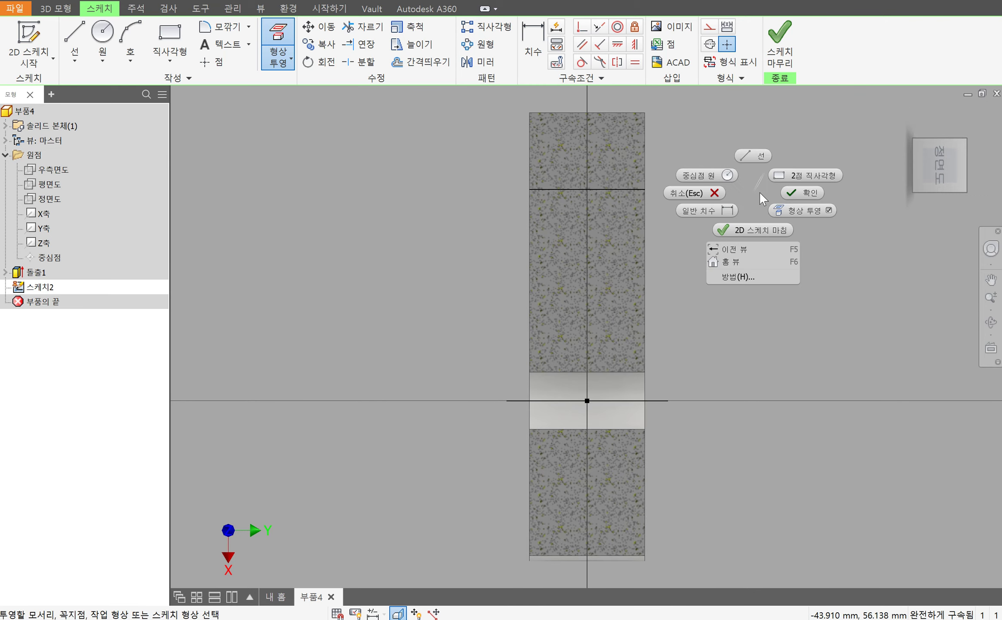
click(797, 193)
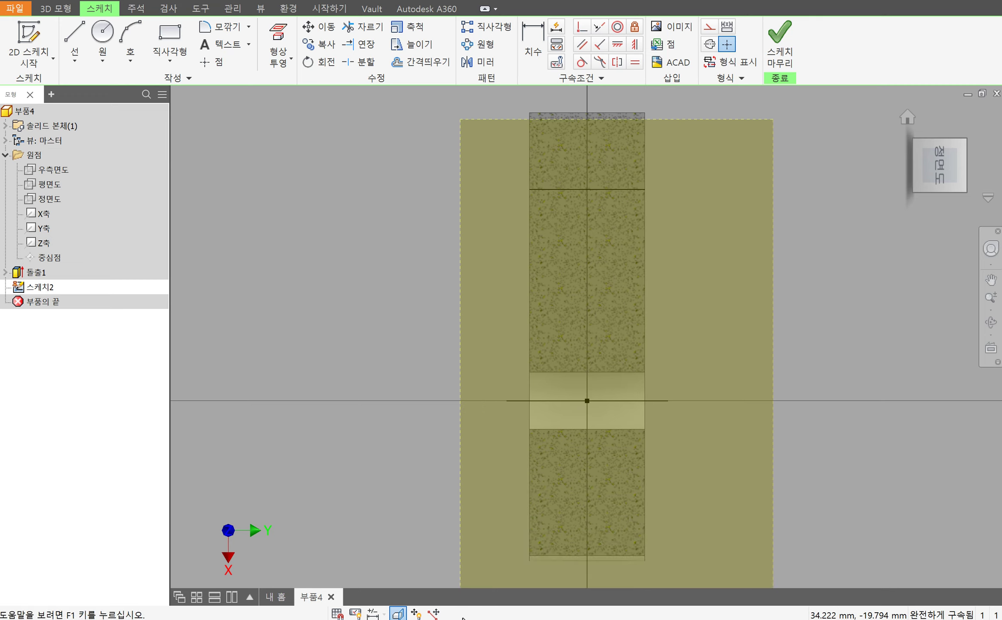
click(708, 30)
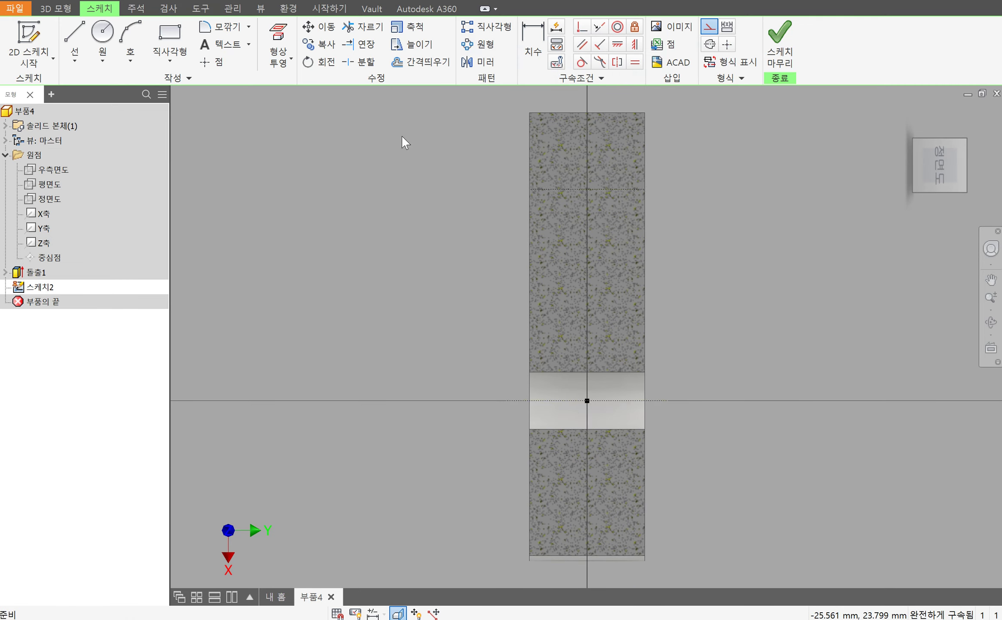
Project the top plane (평면도) into the sketch and convert the resulting vertical centre line to construction geometry
click(278, 43)
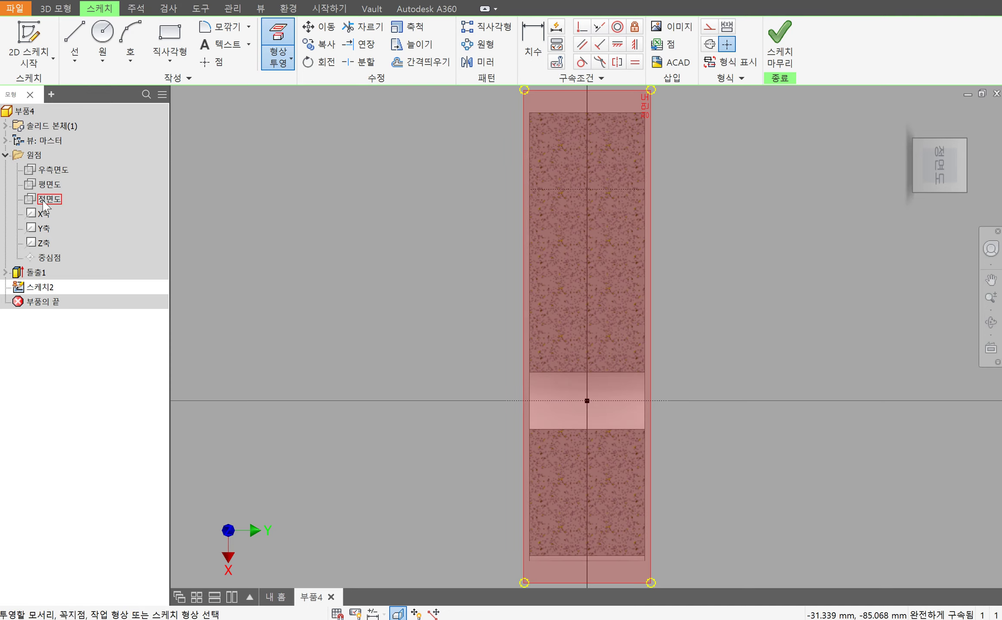
right_click(428, 171)
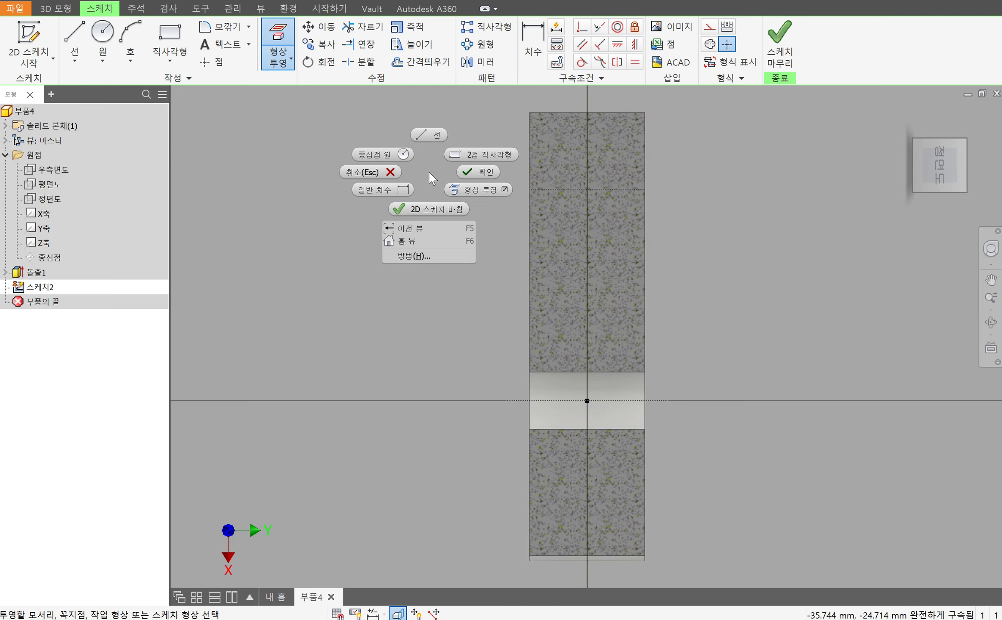
click(466, 172)
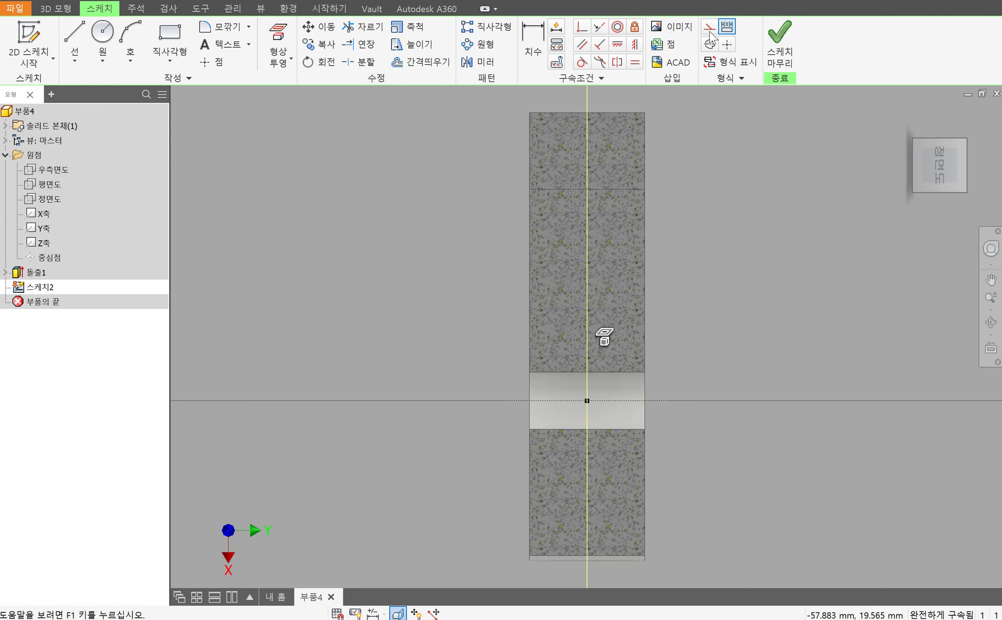
middle_drag(724, 259, 705, 276)
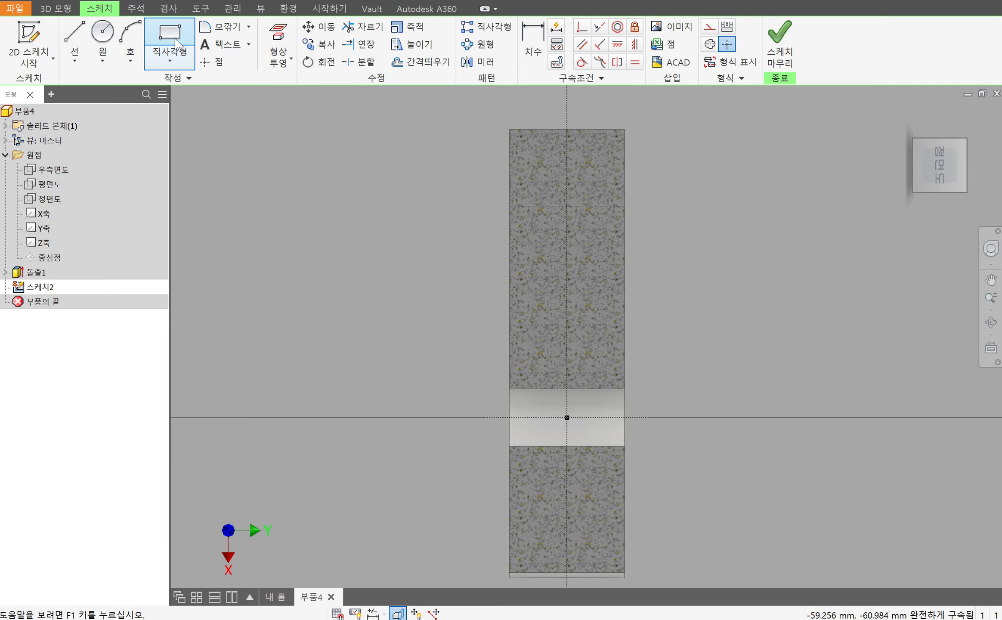
Draw an 18 mm diameter circle centred on the vertical construction line near the body's upper end
click(103, 35)
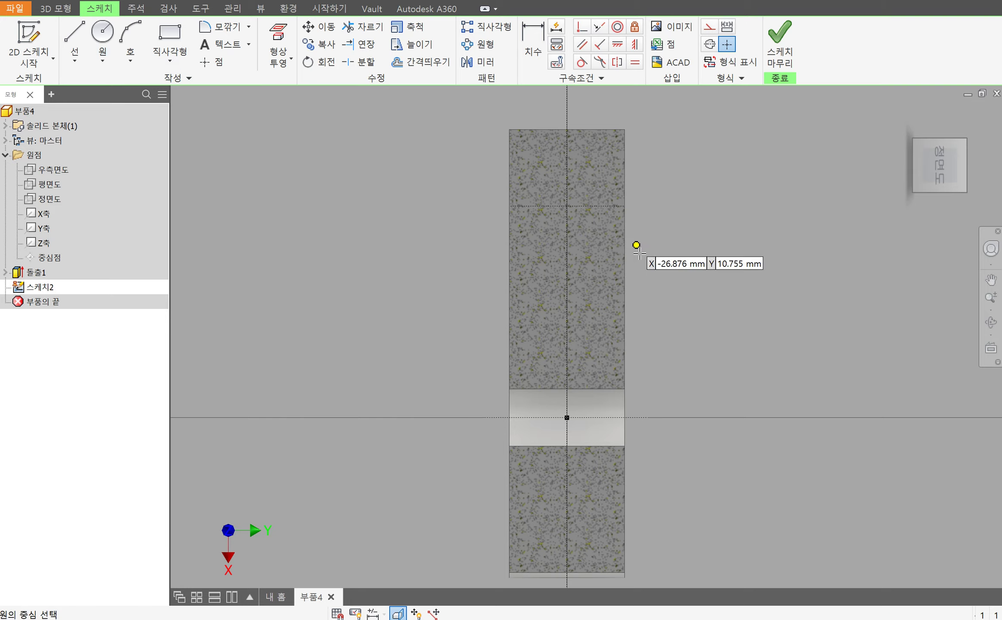
click(567, 220)
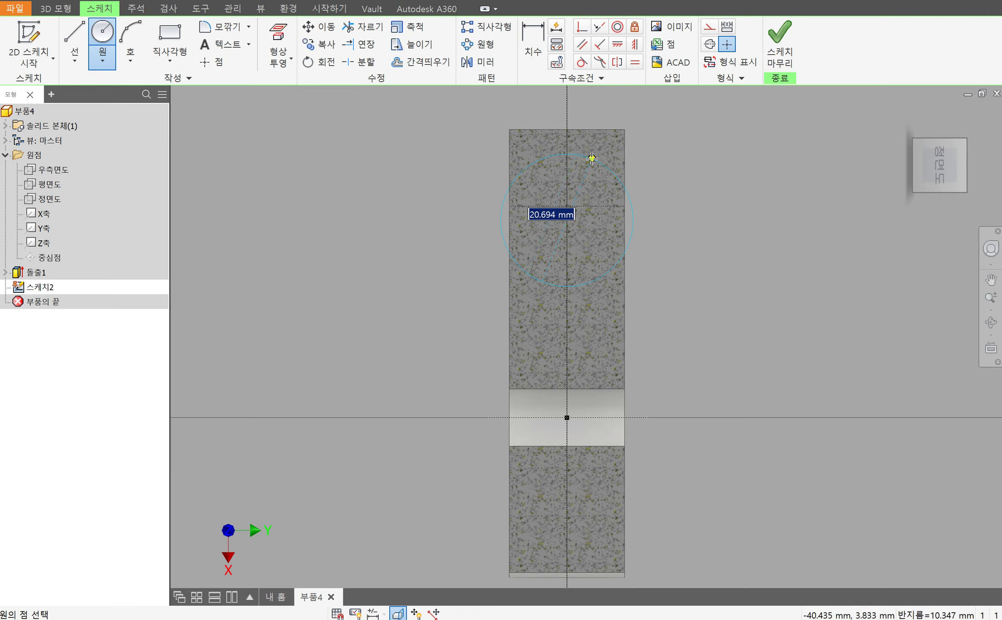
text(18)
key(Return)
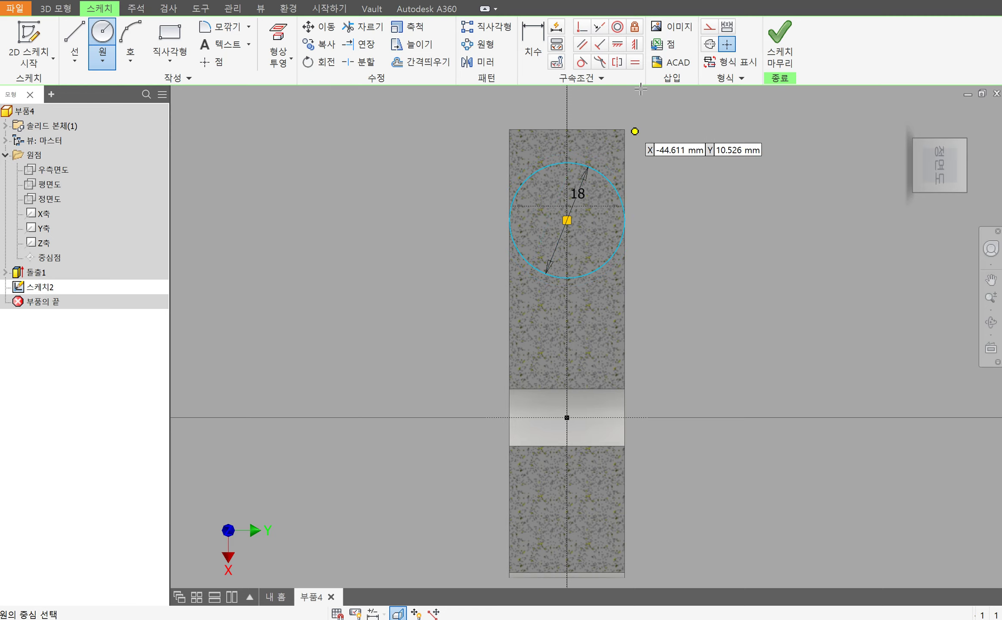
Make the 18 mm circle tangent to the top edge of the body
click(582, 63)
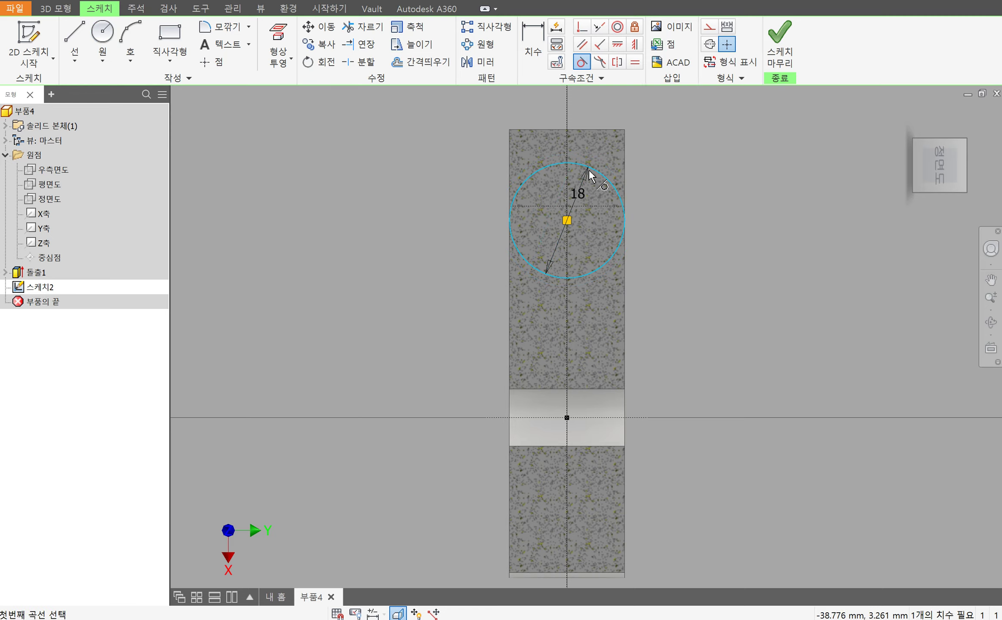
click(589, 130)
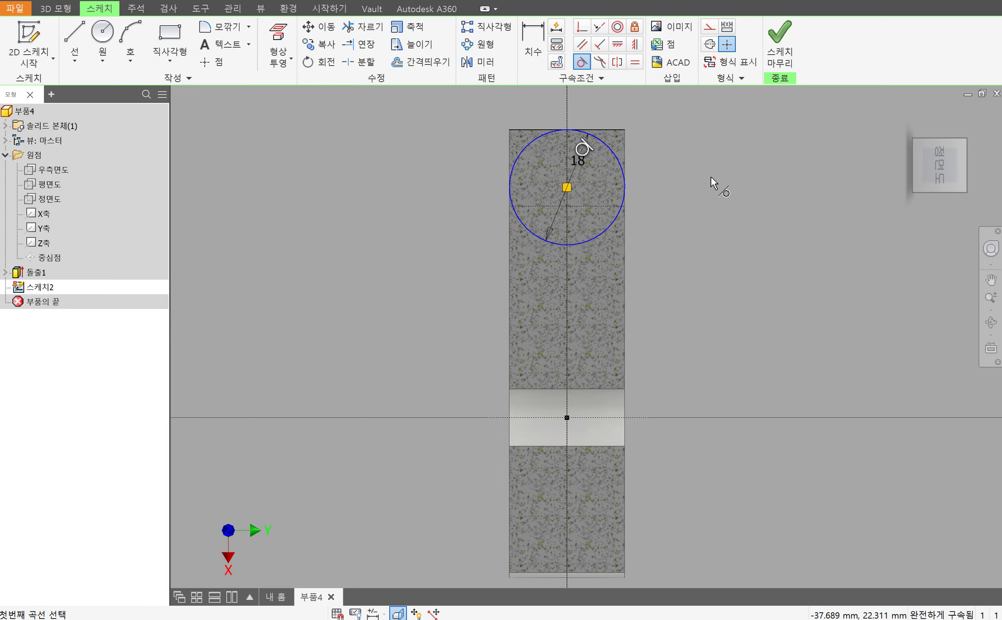
right_click(731, 151)
click(789, 151)
Draw a 6 mm diameter circle centred on the vertical construction line, inside the 18 mm circle
key(c)
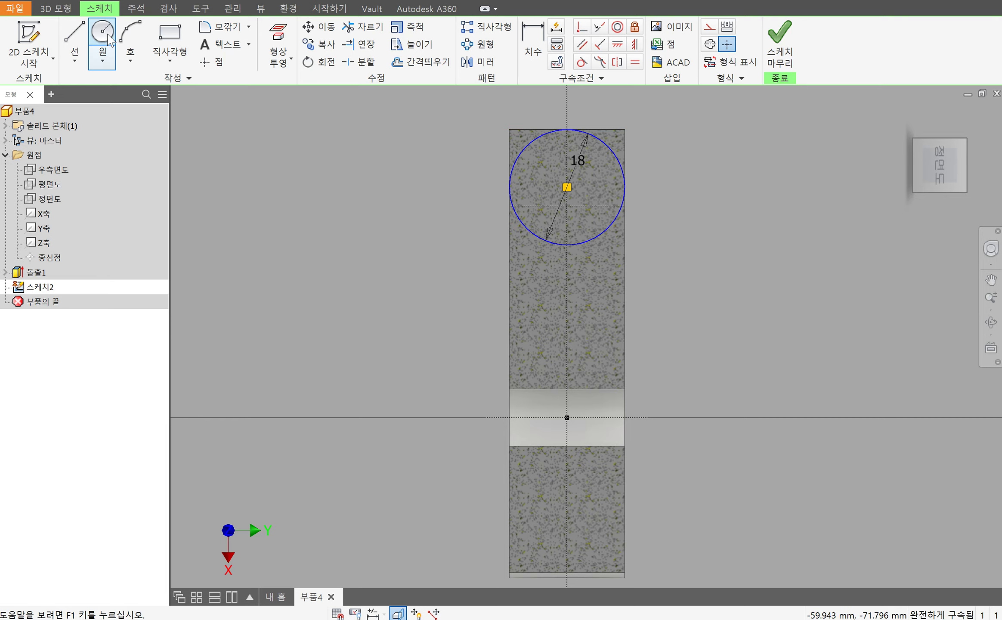
click(568, 157)
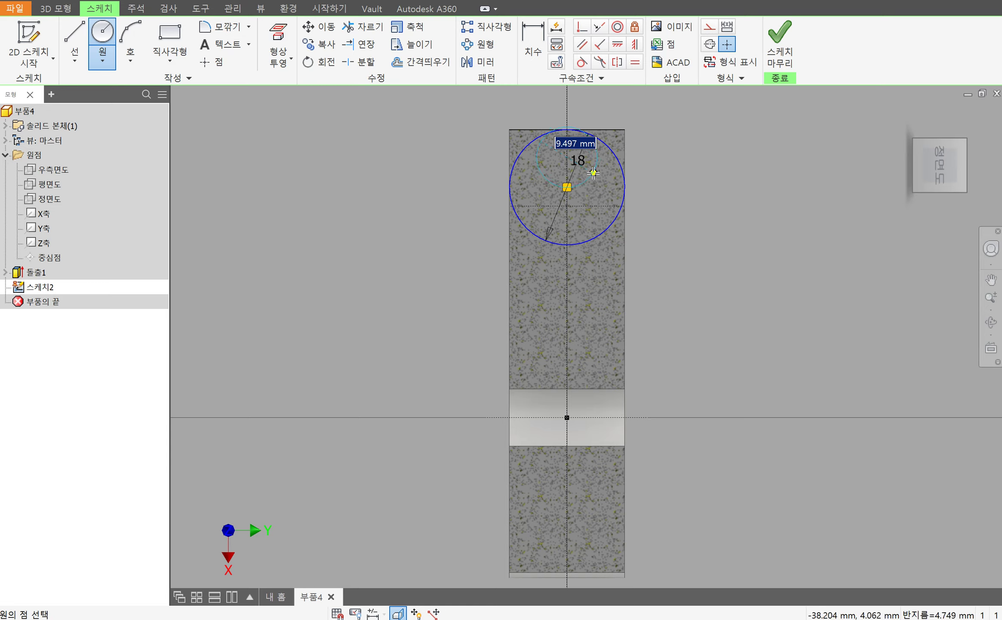
text(6)
key(Return)
Dimension the 6 mm circle's centre 5 mm above the horizontal construction line
key(d)
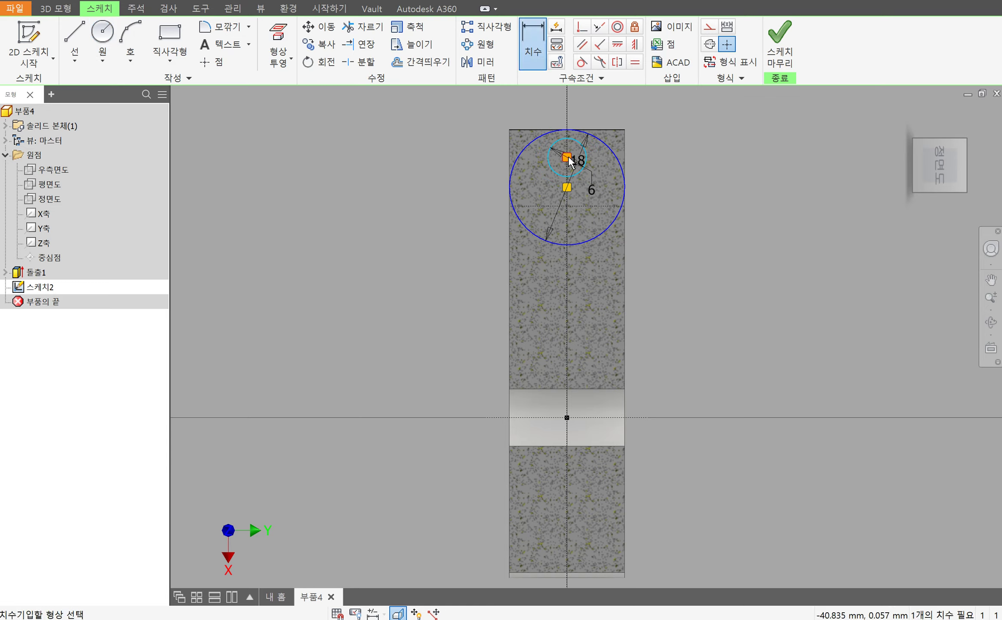
click(546, 205)
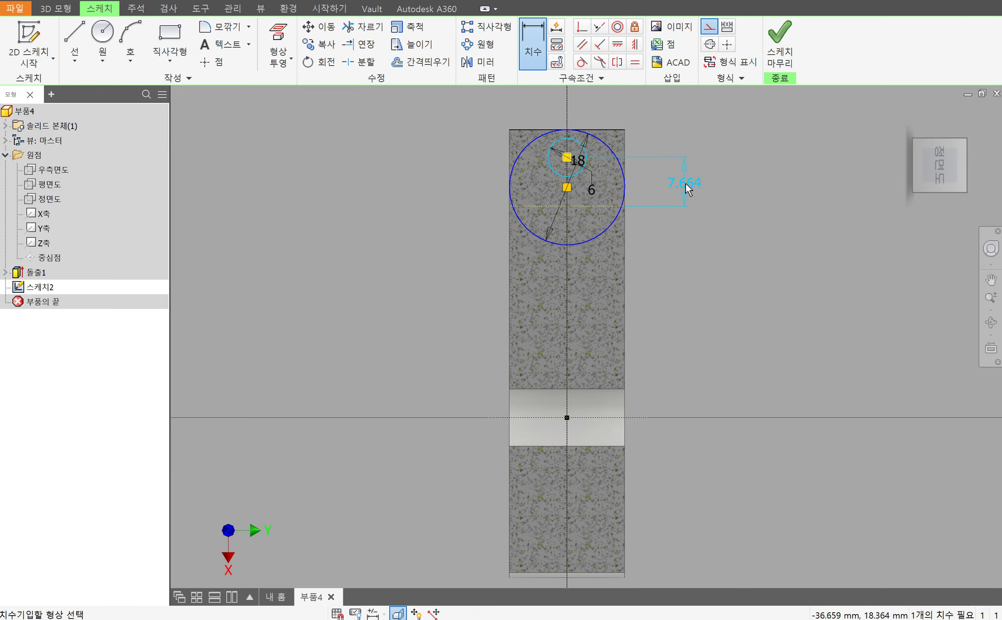
click(685, 182)
text(5)
key(Return)
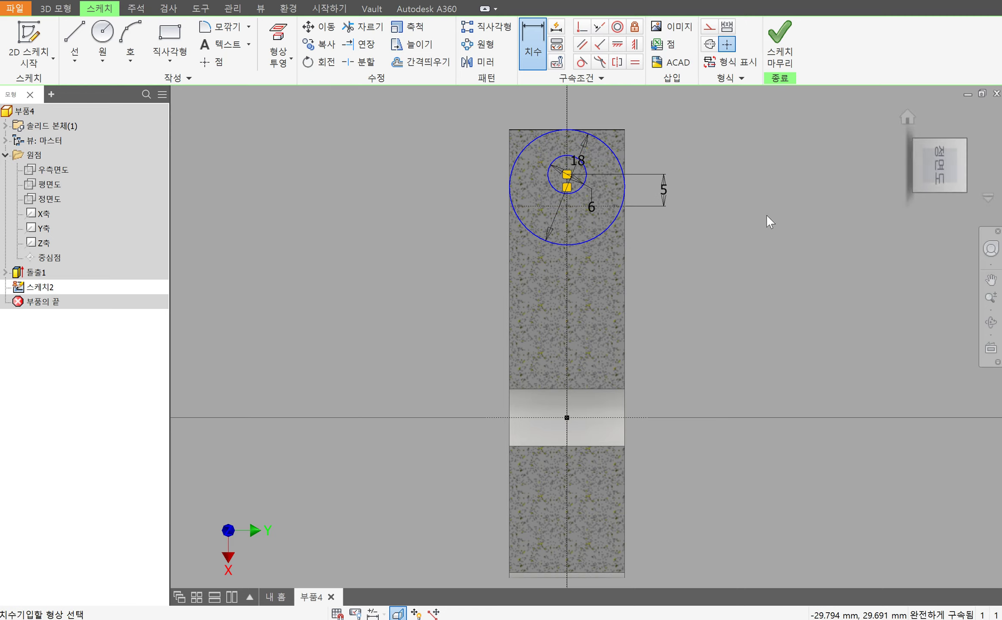
click(169, 37)
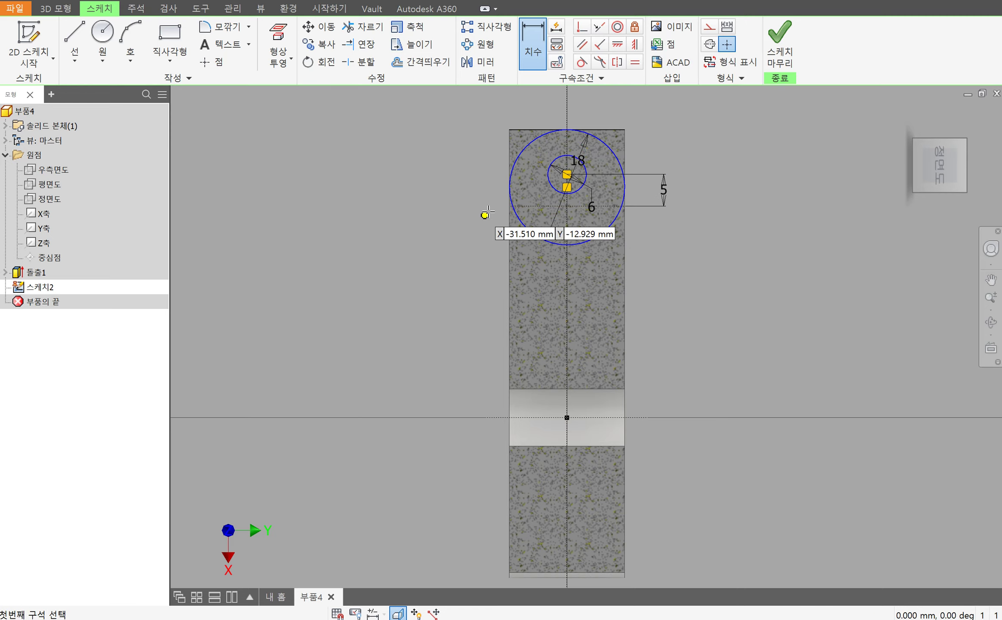
click(510, 187)
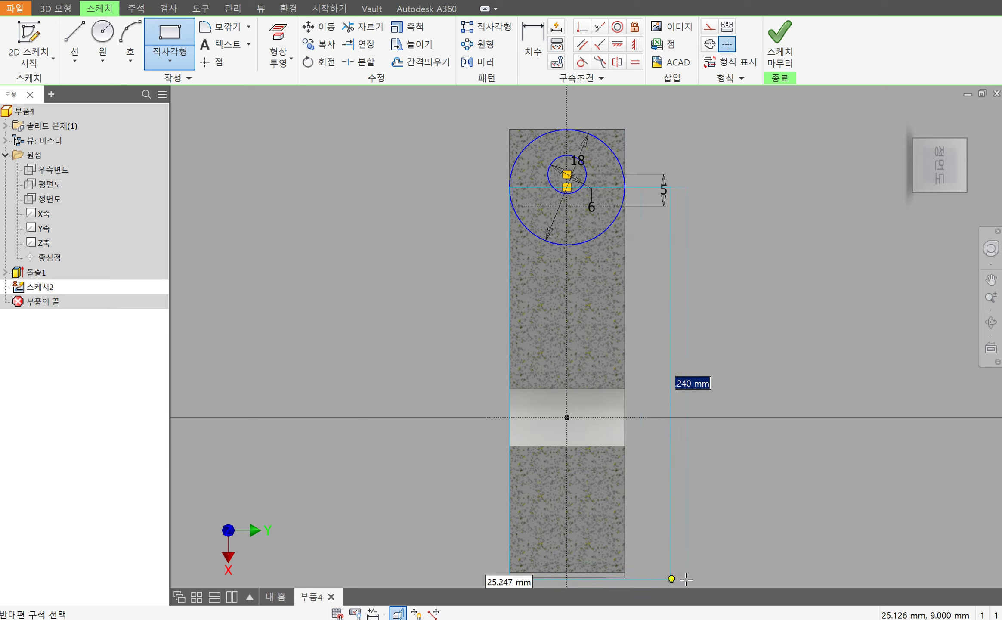
click(104, 38)
click(220, 66)
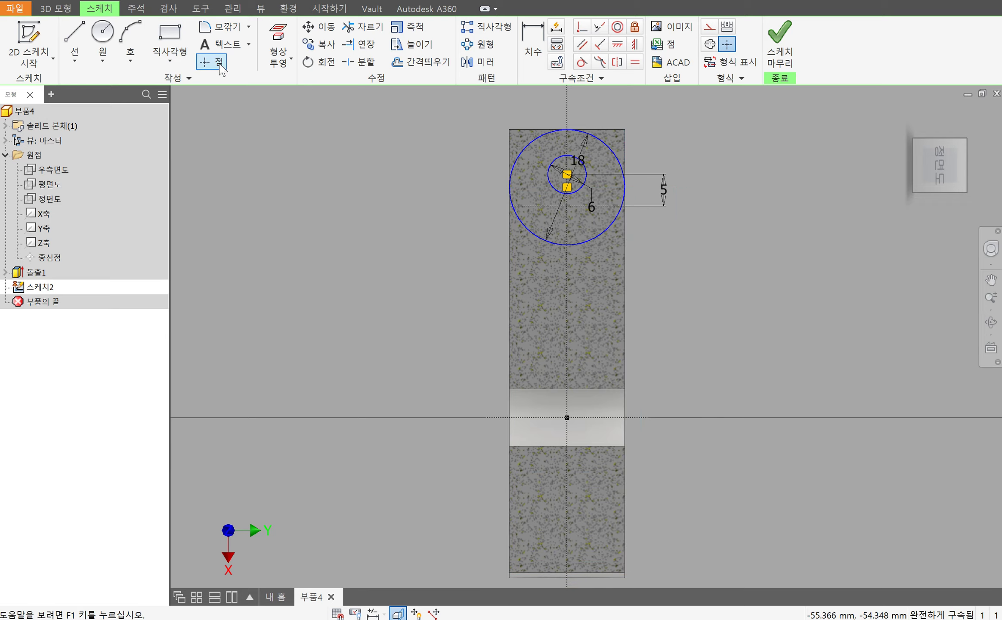
Project the body's bottom edge into the sketch and convert the projected line to construction geometry
click(269, 31)
mouse_move(385, 202)
middle_down()
mouse_move(672, 465)
mouse_move(642, 508)
middle_up()
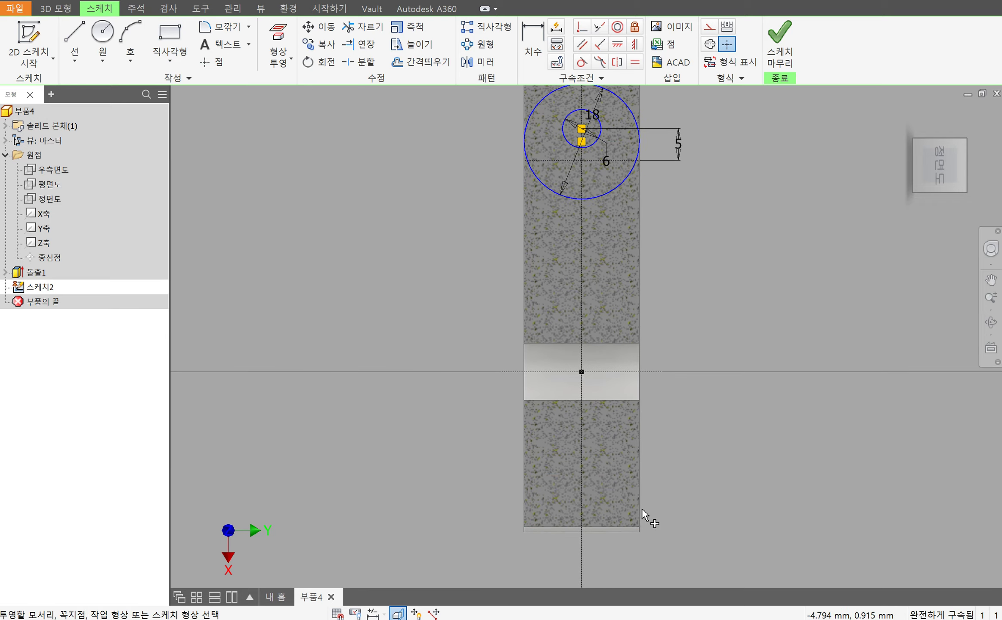
click(638, 533)
right_click(707, 291)
click(750, 286)
key(Escape)
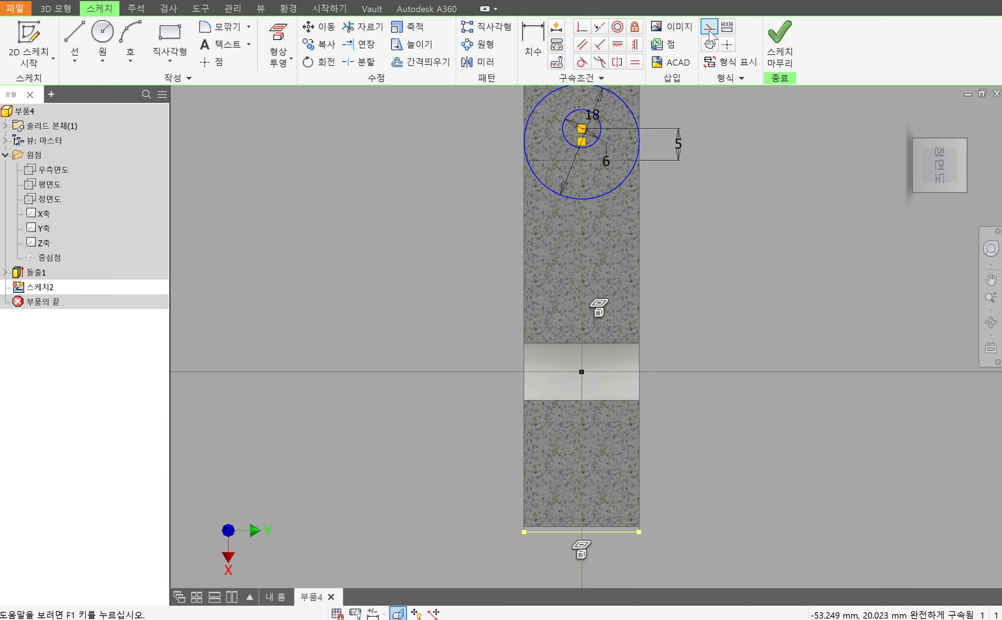
Draw a two-point rectangle from the 18 mm circle's left quadrant to the right end of the projected bottom edge
click(169, 38)
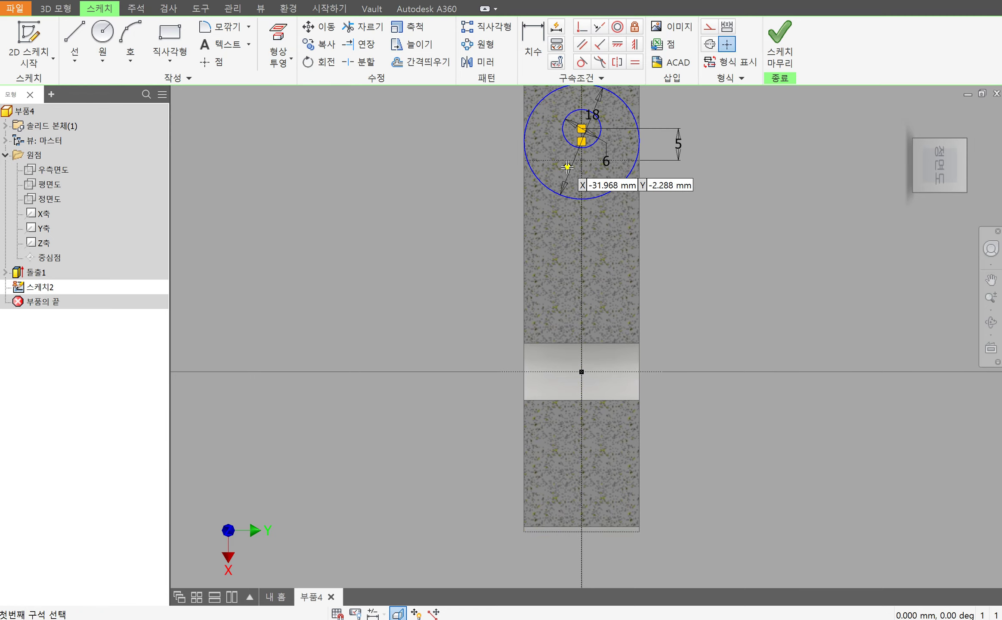
click(524, 142)
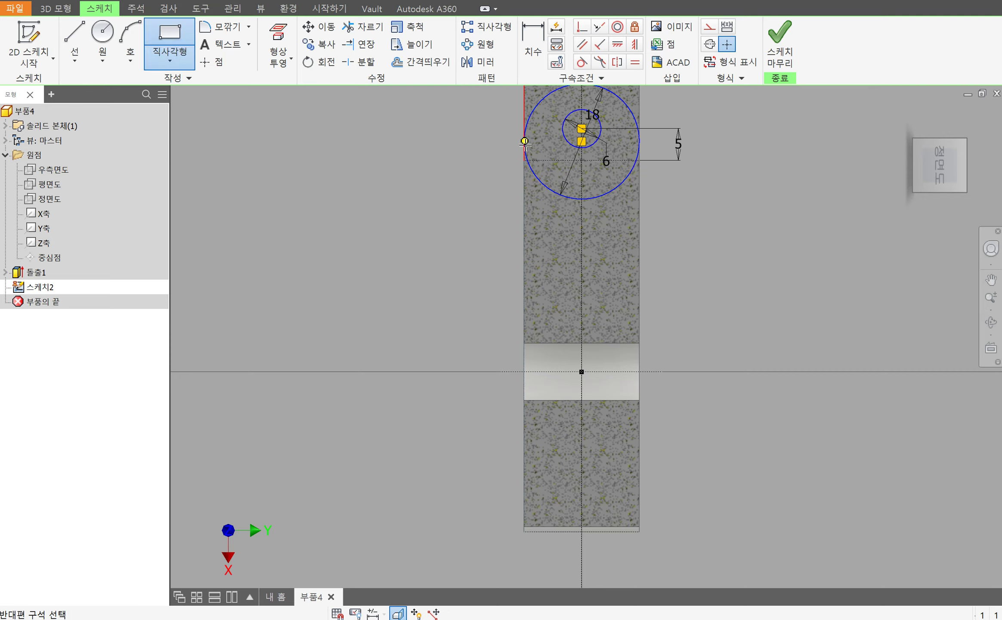
click(639, 532)
right_click(732, 211)
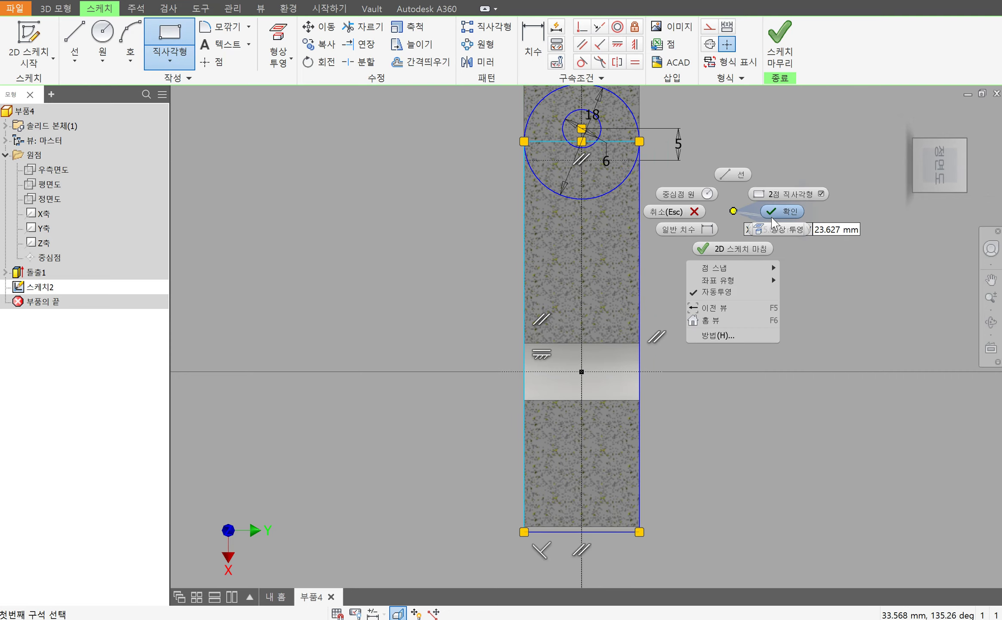
click(772, 213)
Trim the rectangle's upper edge and the lower half of the 18 mm circle to leave one round-topped outline
click(363, 27)
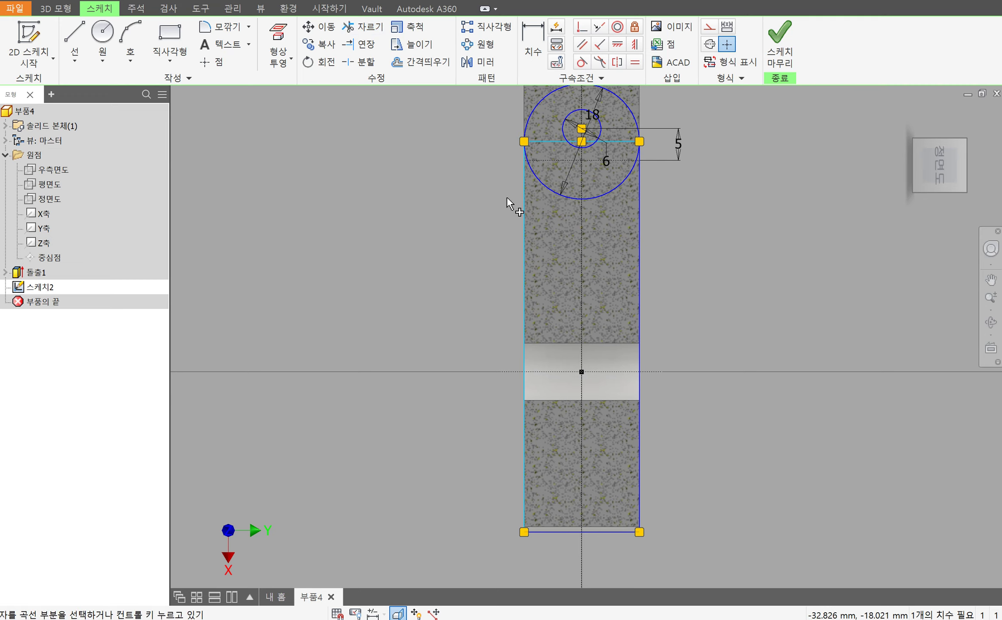
click(545, 144)
scroll(555, 144, up, 5)
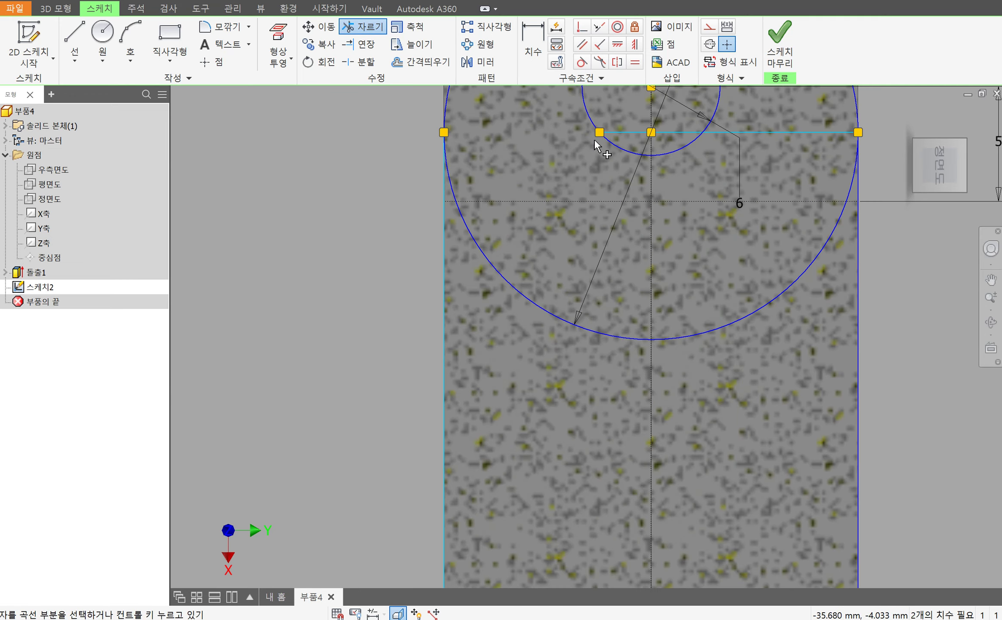
click(622, 134)
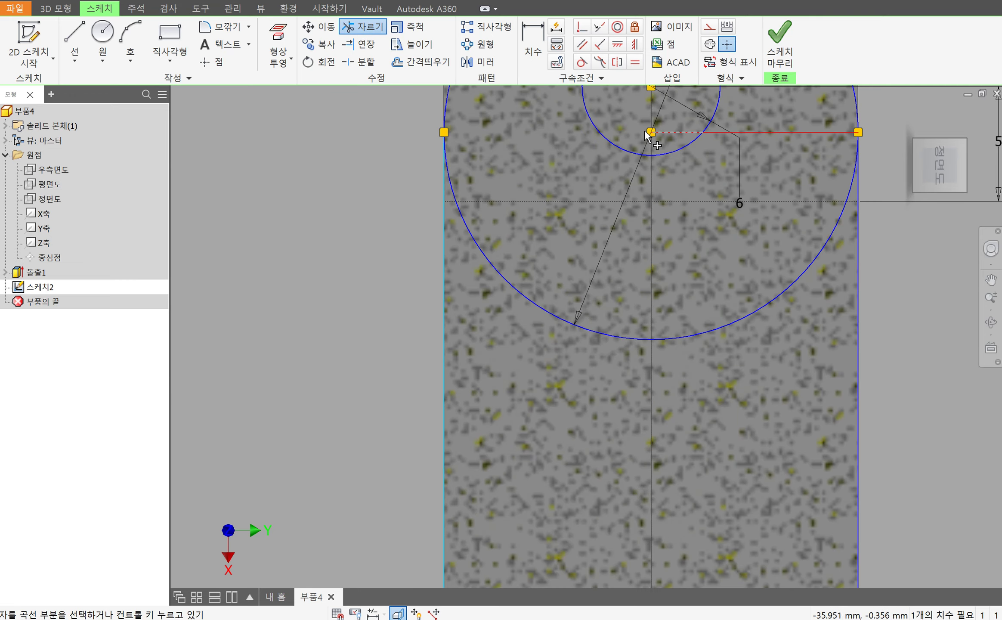
click(749, 131)
click(790, 299)
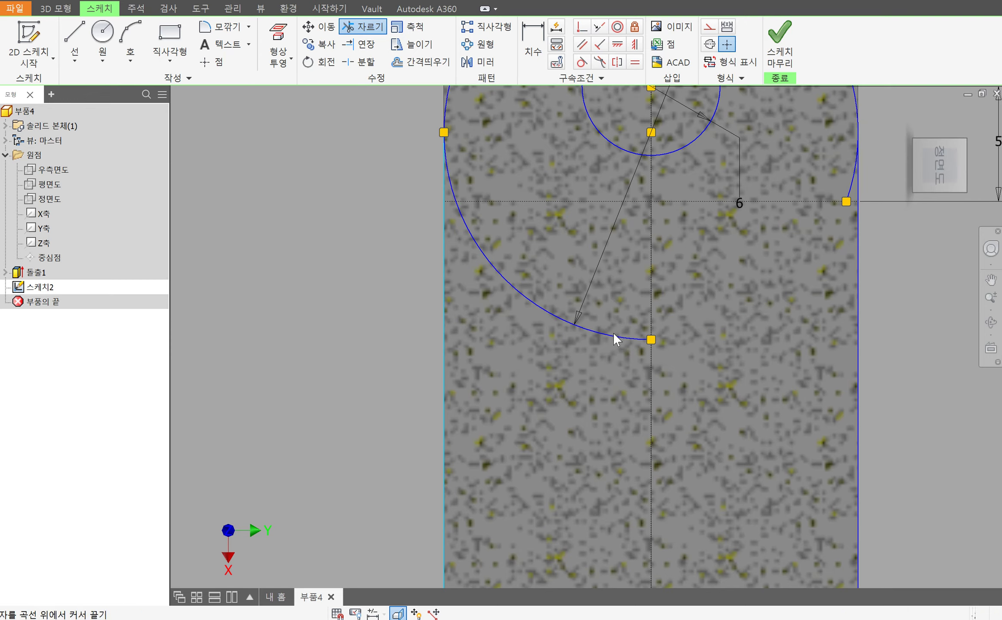
click(587, 330)
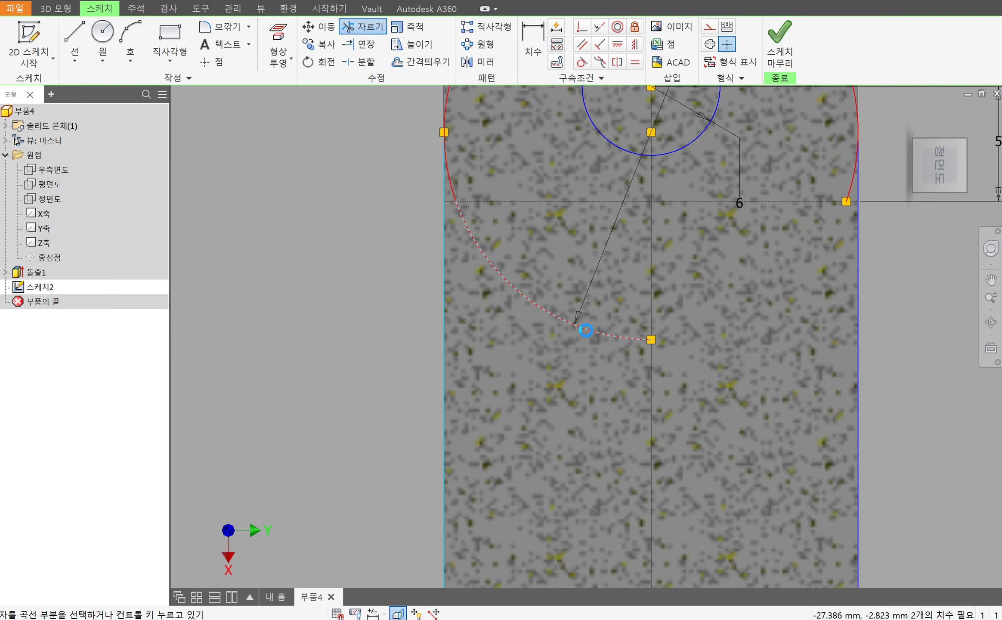
click(853, 189)
click(454, 190)
scroll(465, 241, down, 5)
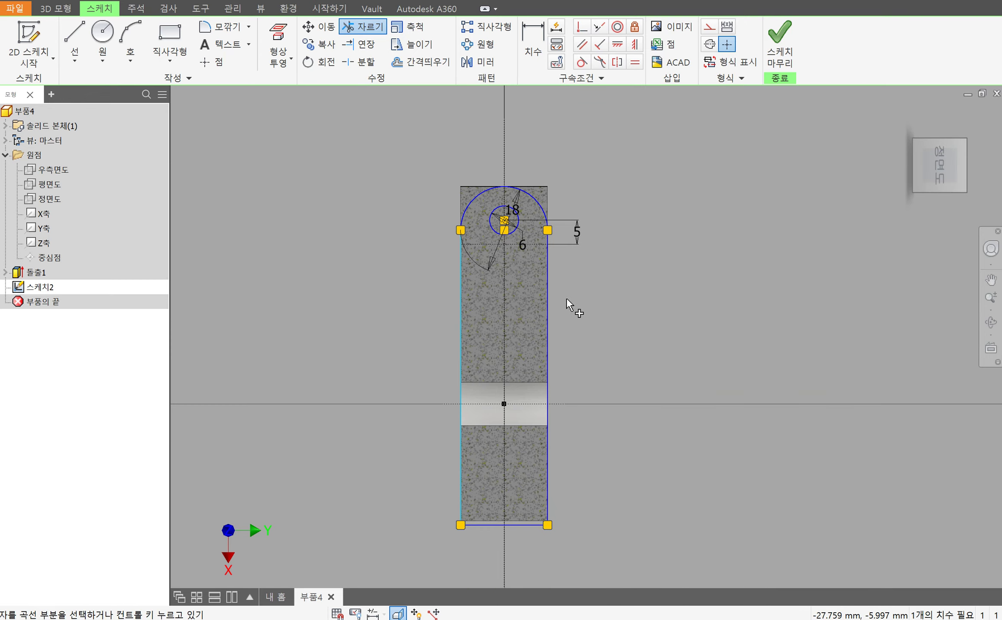
Draw a tall narrow rectangle inside the outline, from below the 6 mm circle to below the origin
click(169, 41)
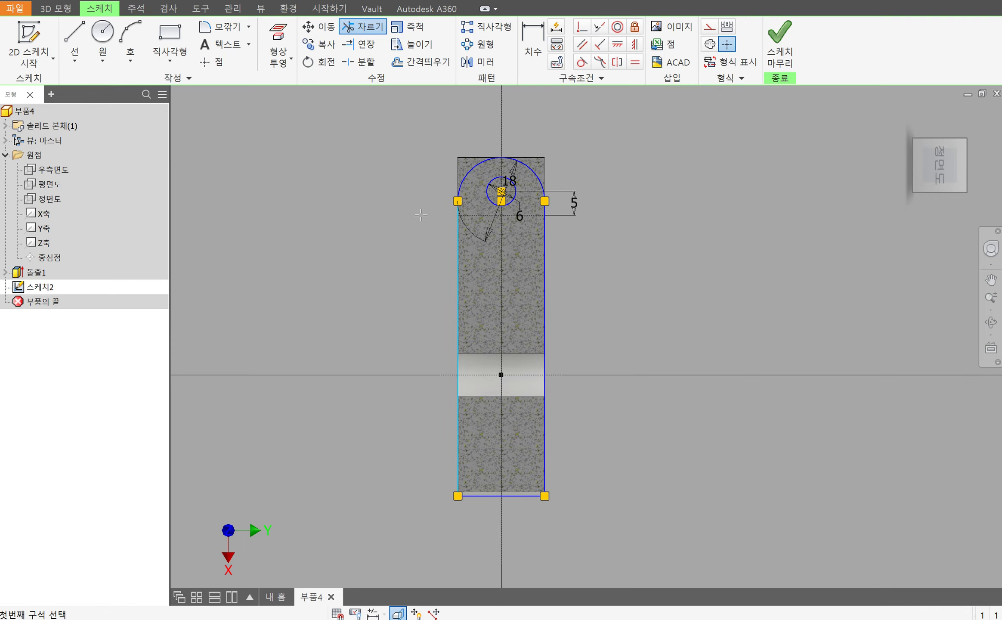
click(481, 243)
click(528, 439)
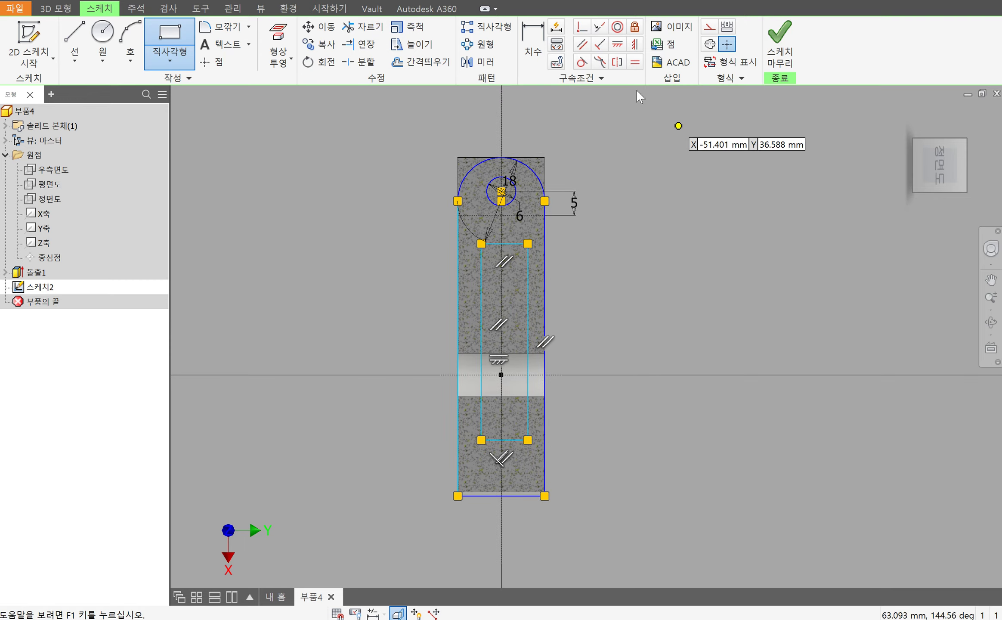
Dimension the inner rectangle's left and right sides 4 mm from the corresponding sides of the outline
key(d)
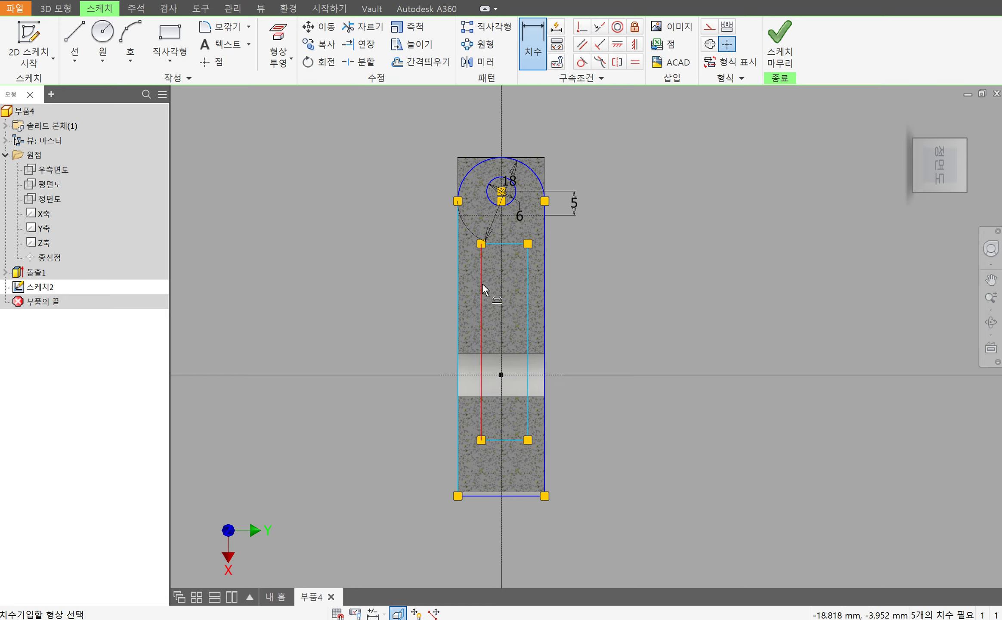
click(481, 283)
click(458, 288)
click(382, 289)
text(4)
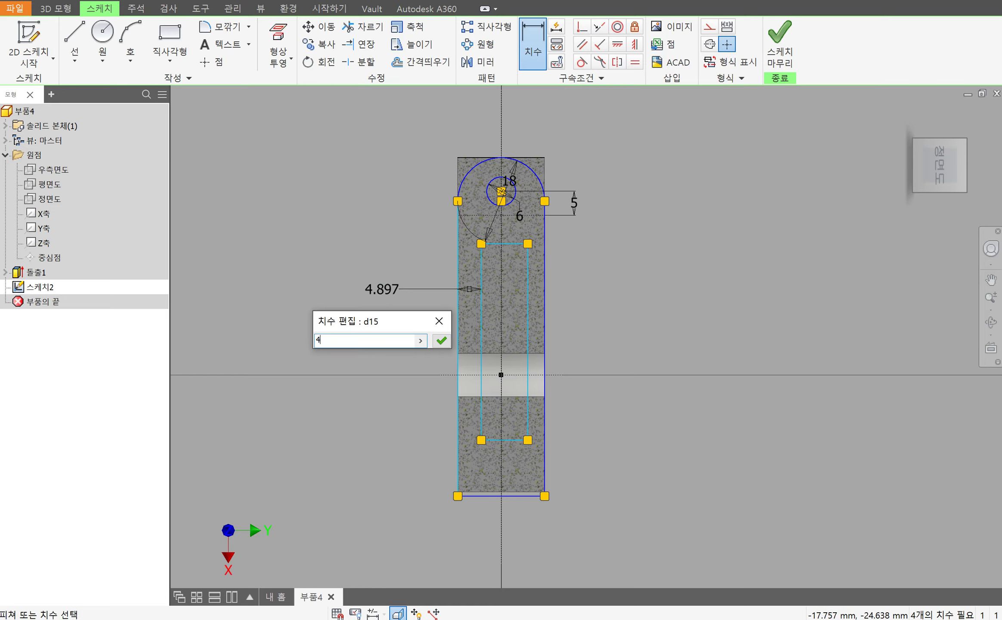
key(Return)
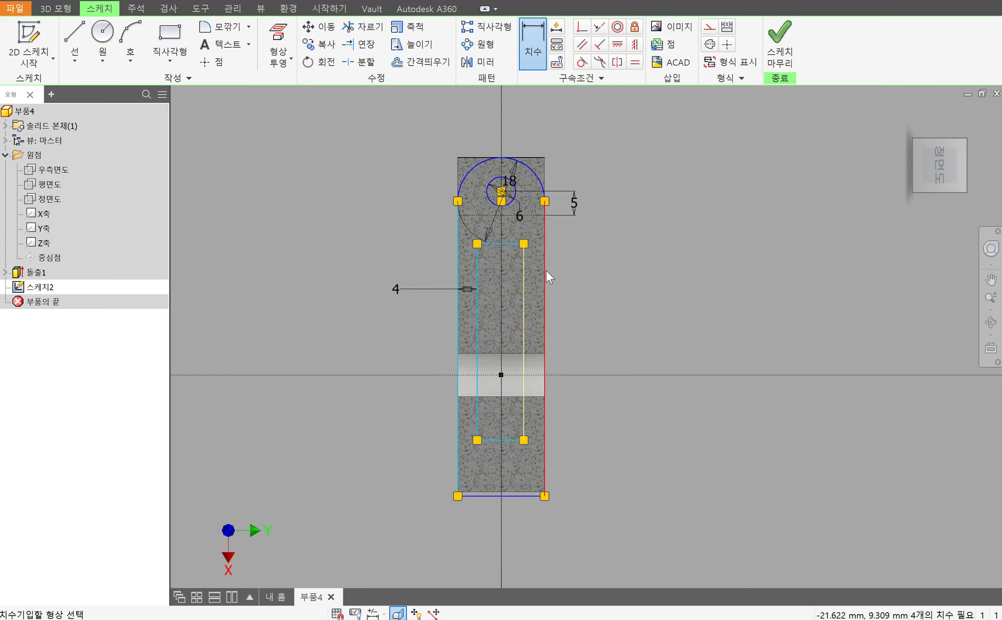
click(545, 272)
click(612, 305)
text(4)
key(Return)
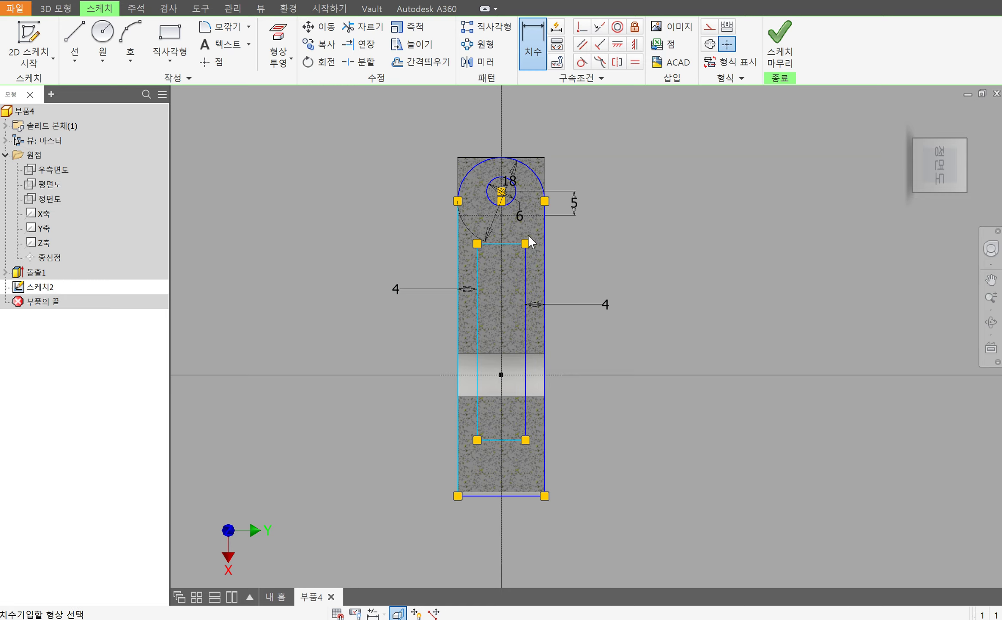
Dimension the inner rectangle's top edge 3 mm below the upper horizontal construction line and its bottom edge 9 mm below the origin axis
click(508, 214)
click(591, 234)
text(3)
key(Return)
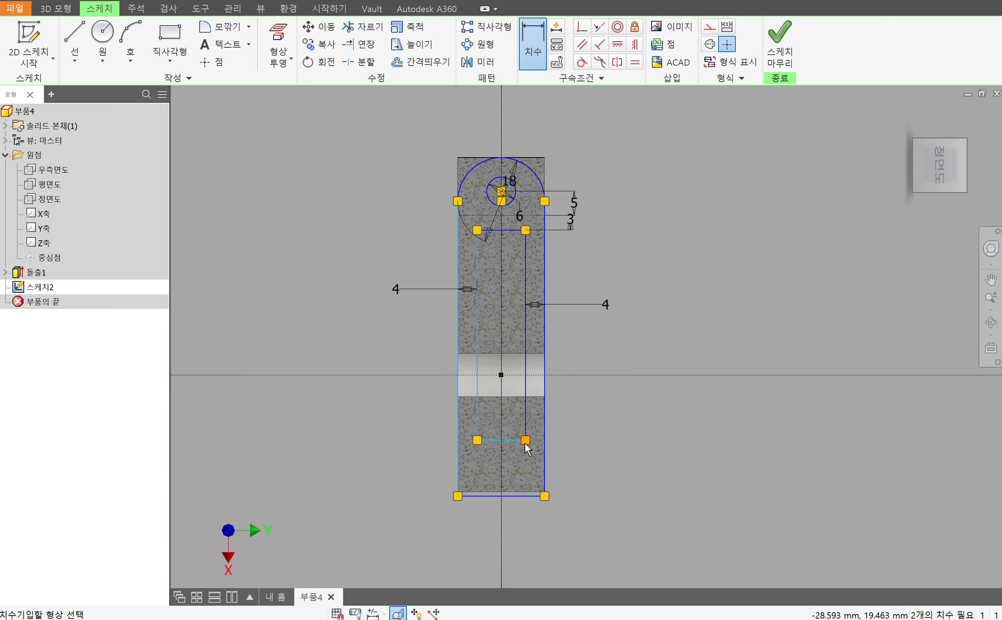
click(510, 440)
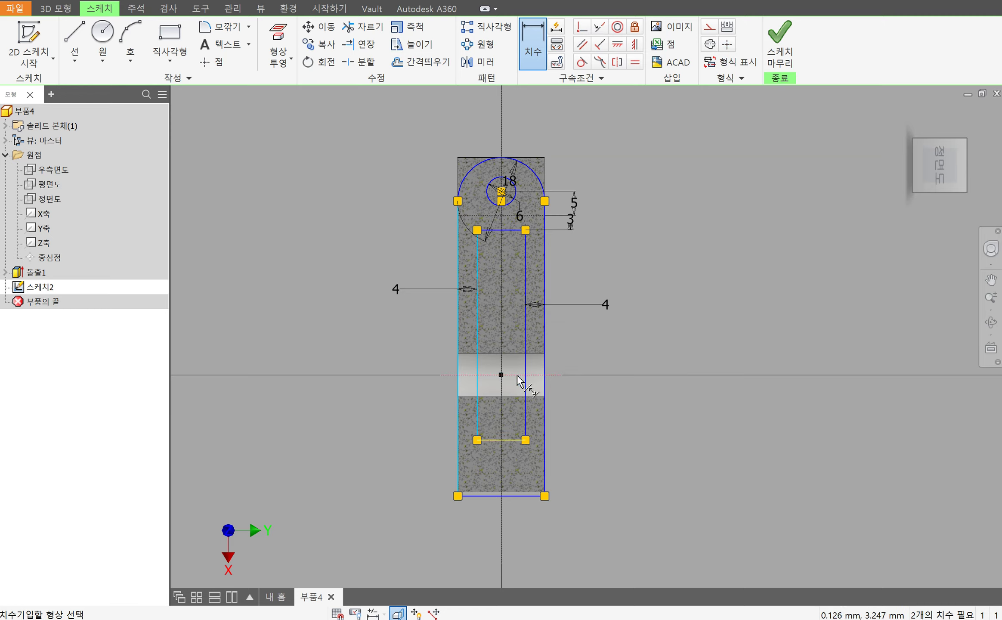
click(625, 407)
text(9)
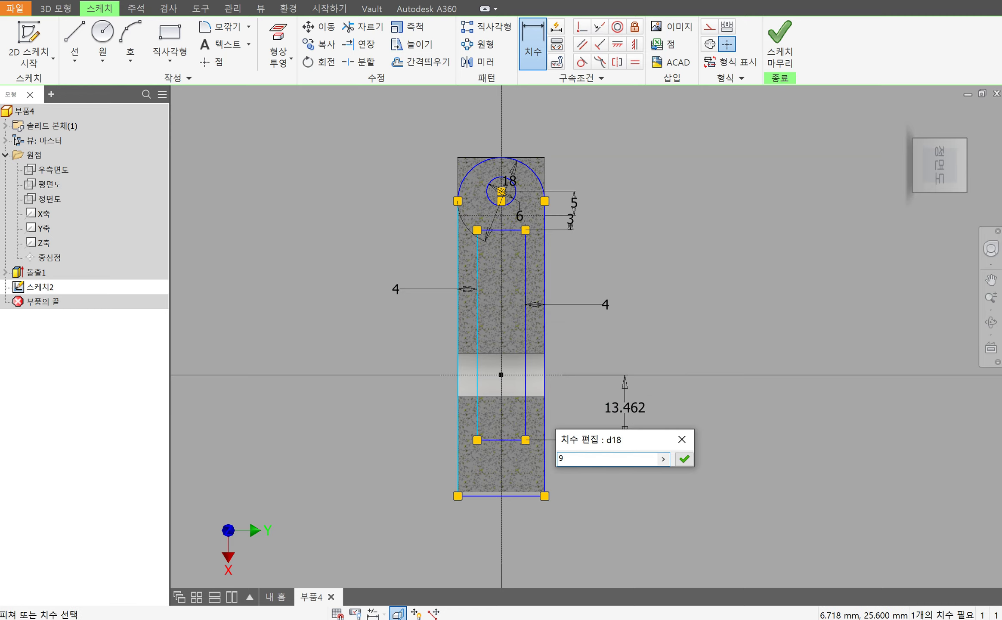
key(Return)
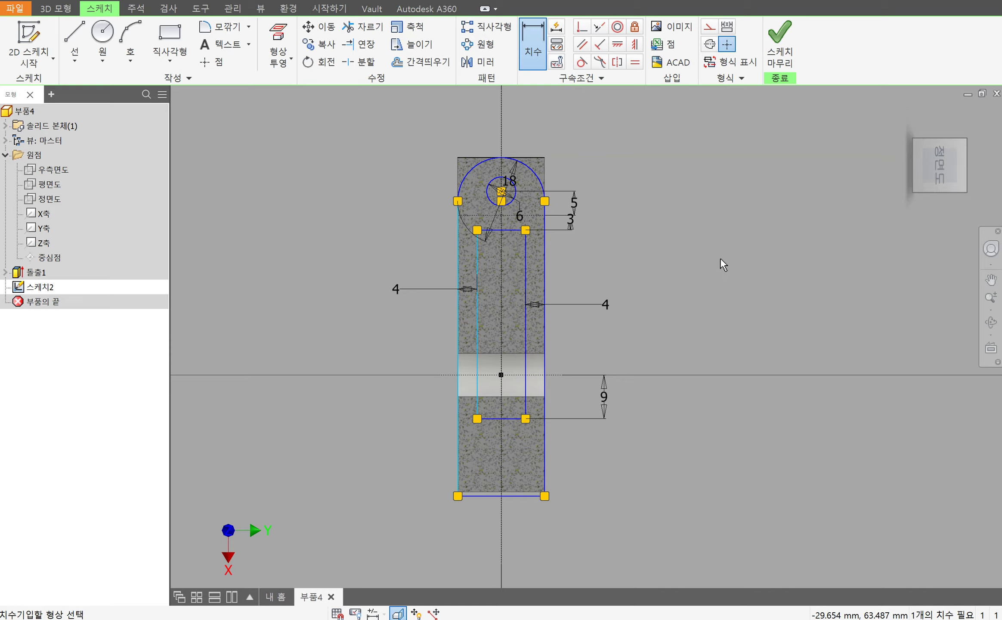
Finish the sketch and extrude the region between the outline, hole and inner rectangle through all, symmetrically, as an Intersect with the body
click(779, 43)
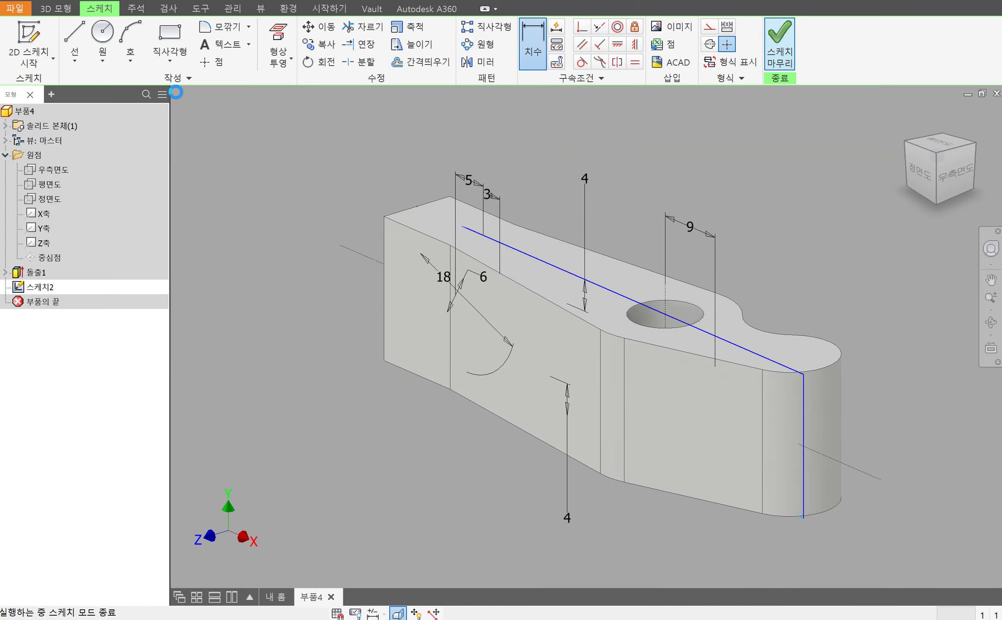
key(e)
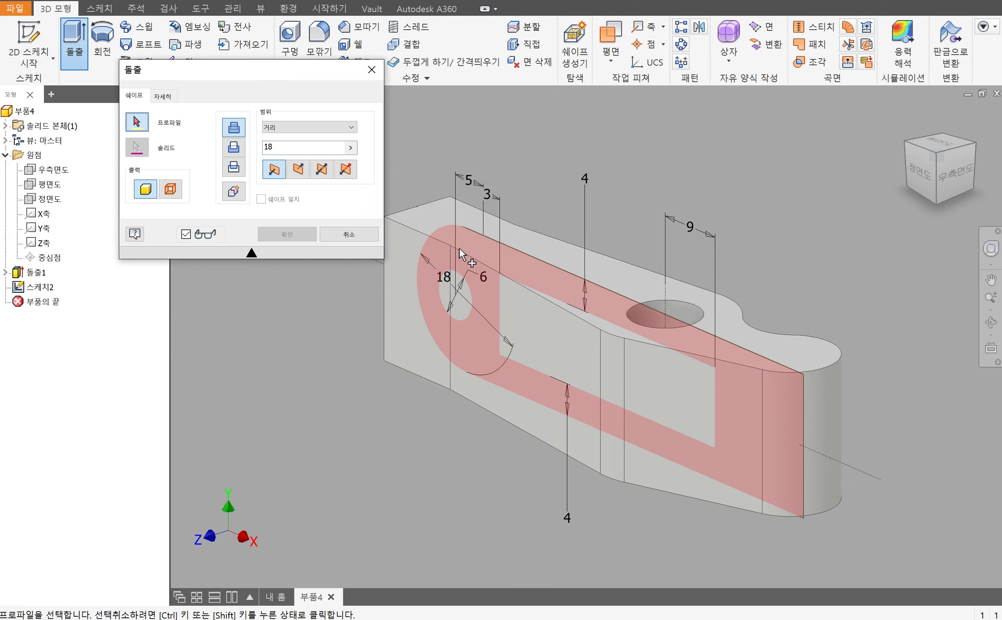
click(565, 275)
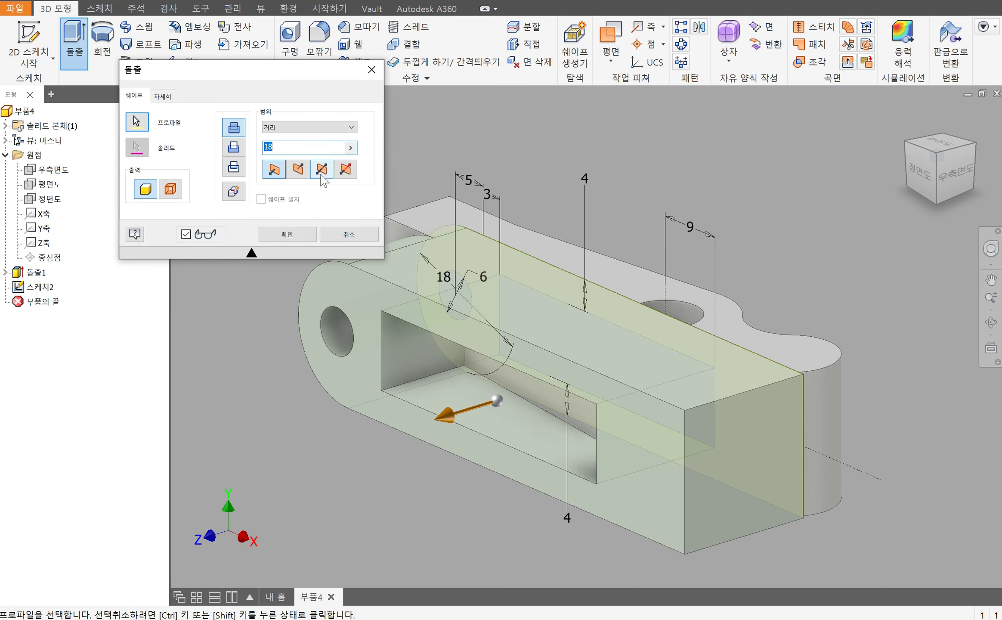
click(322, 170)
click(239, 167)
click(309, 127)
click(304, 180)
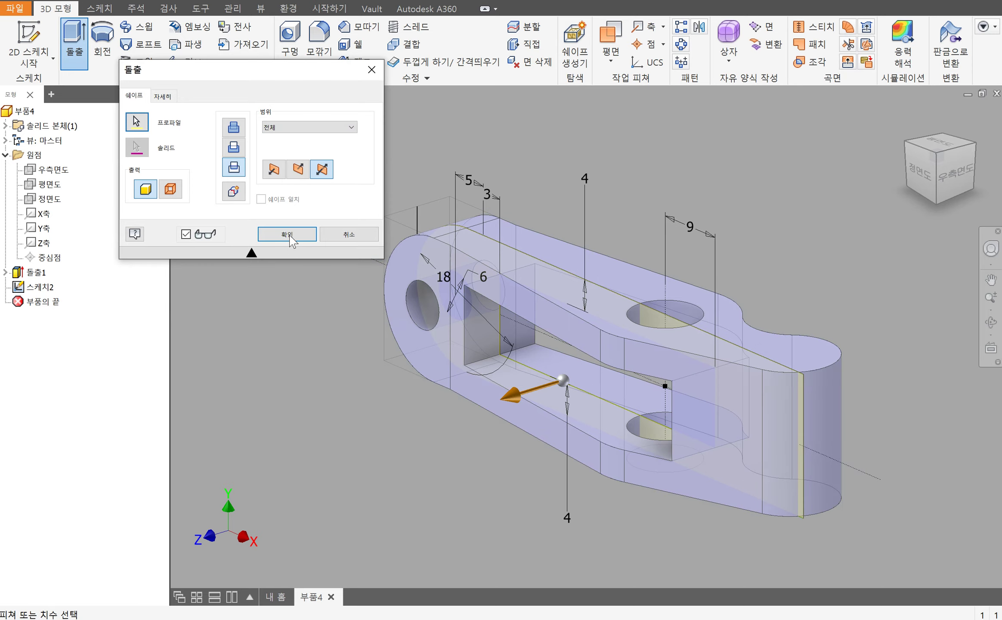
click(286, 235)
shift+middle_drag(804, 286, 713, 464)
scroll(720, 455, down, 5)
shift+middle_drag(678, 409, 552, 278)
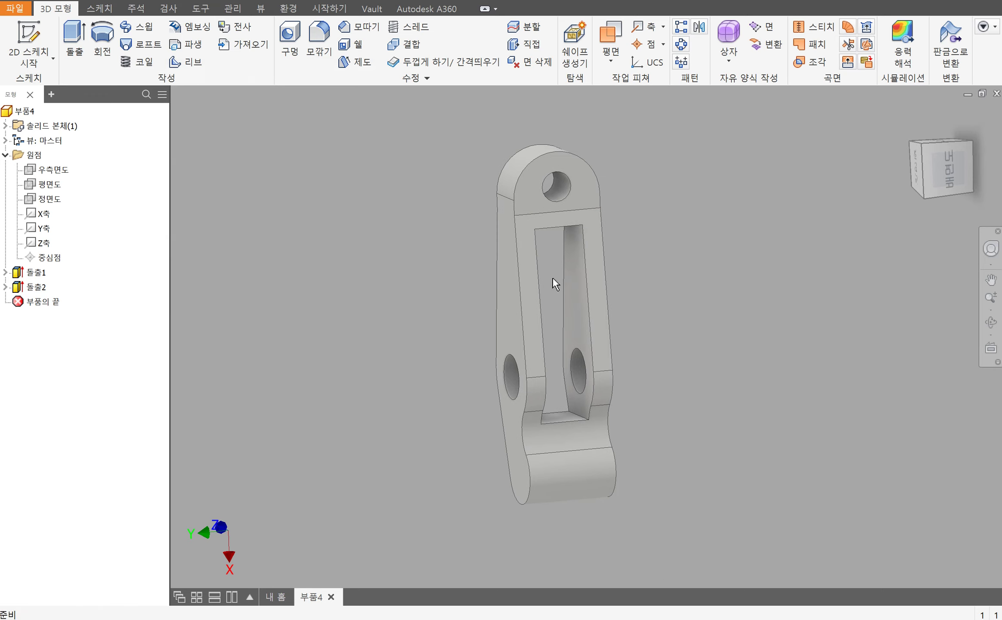
Save the finished lever part as 부품4.ipt in the 인벤터 folder
click(13, 8)
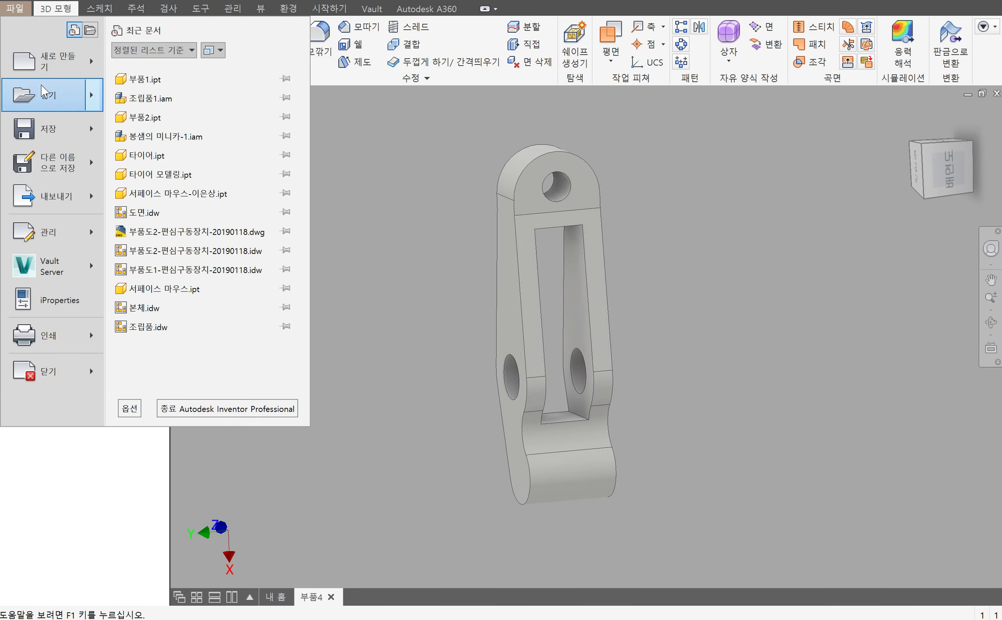
click(46, 132)
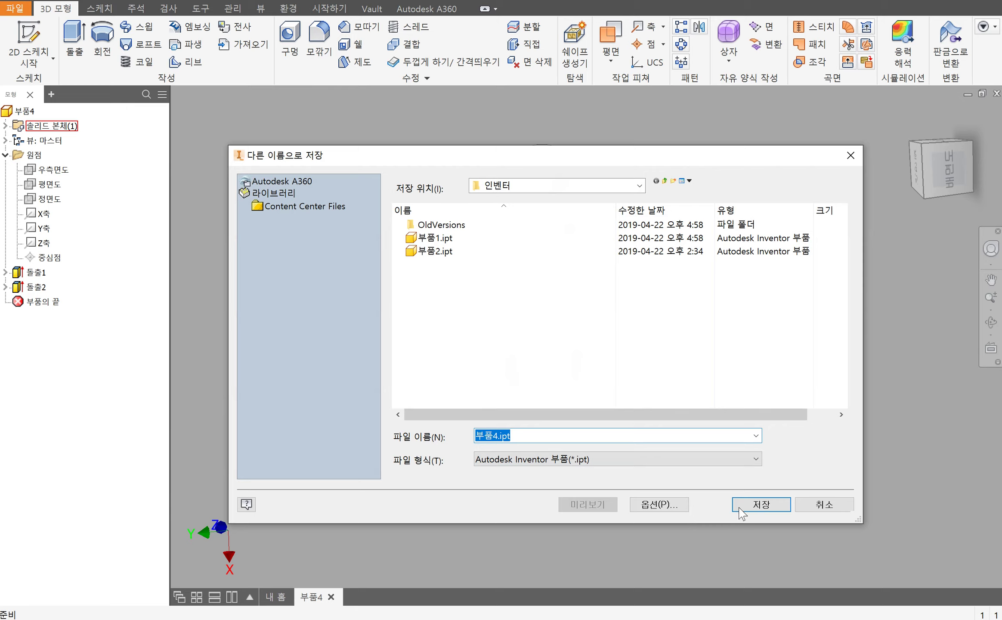
click(740, 508)
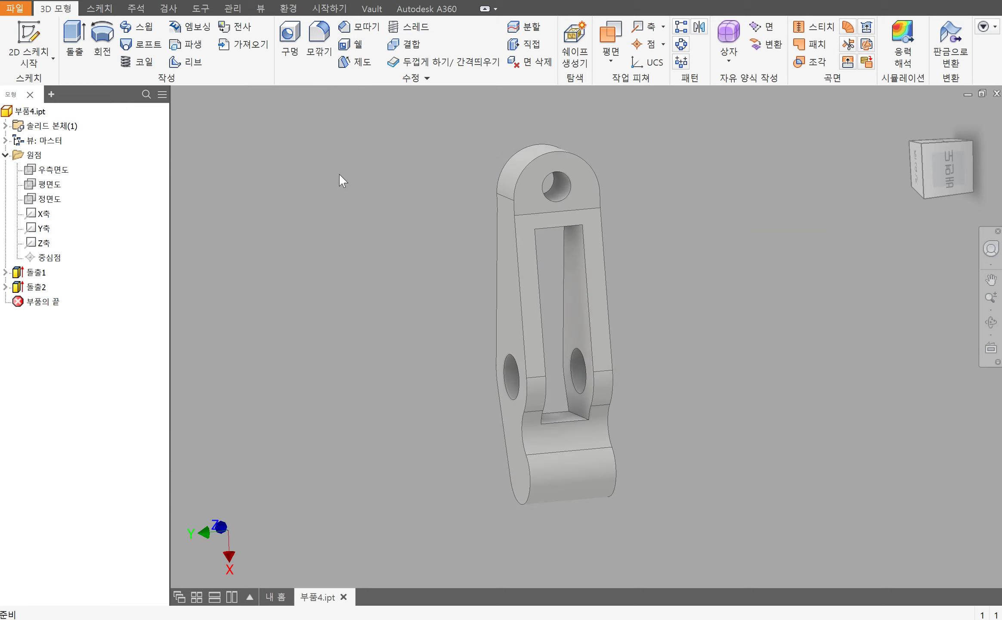
Create a new part file and start a 2D sketch on its top plane
click(15, 9)
click(56, 61)
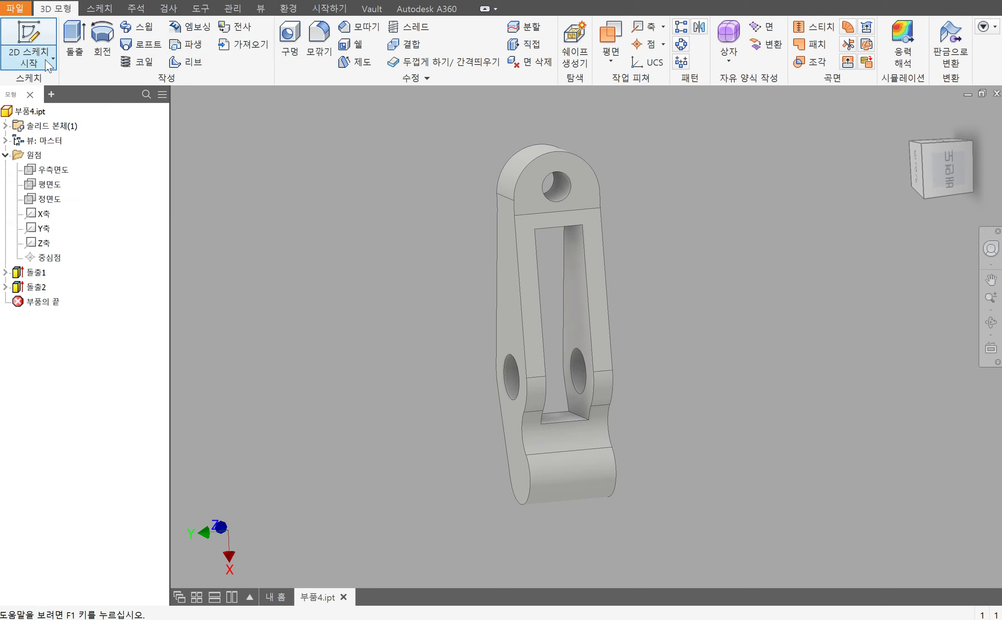
double_click(461, 184)
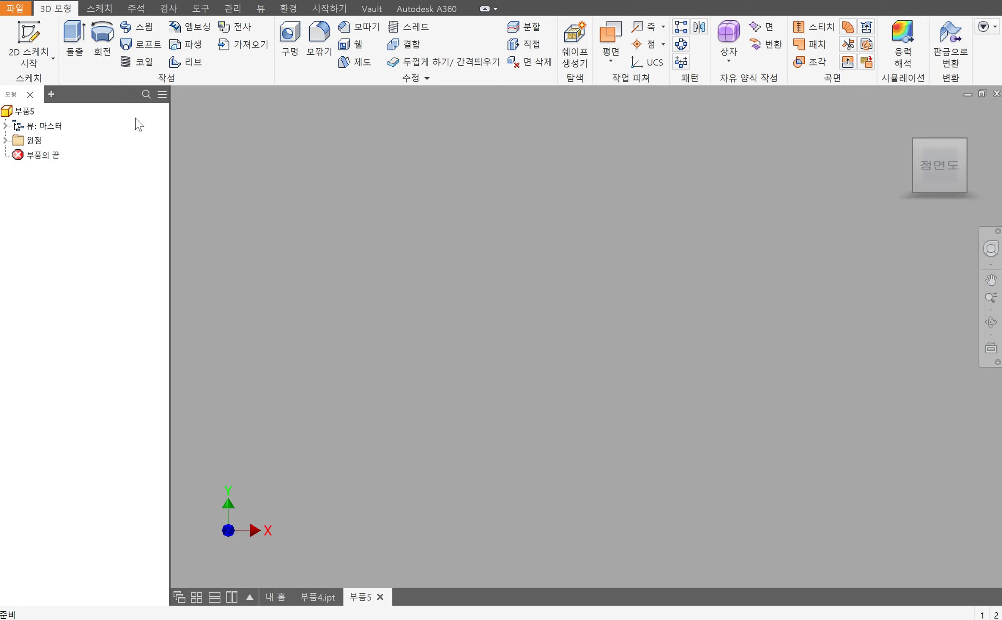
click(28, 41)
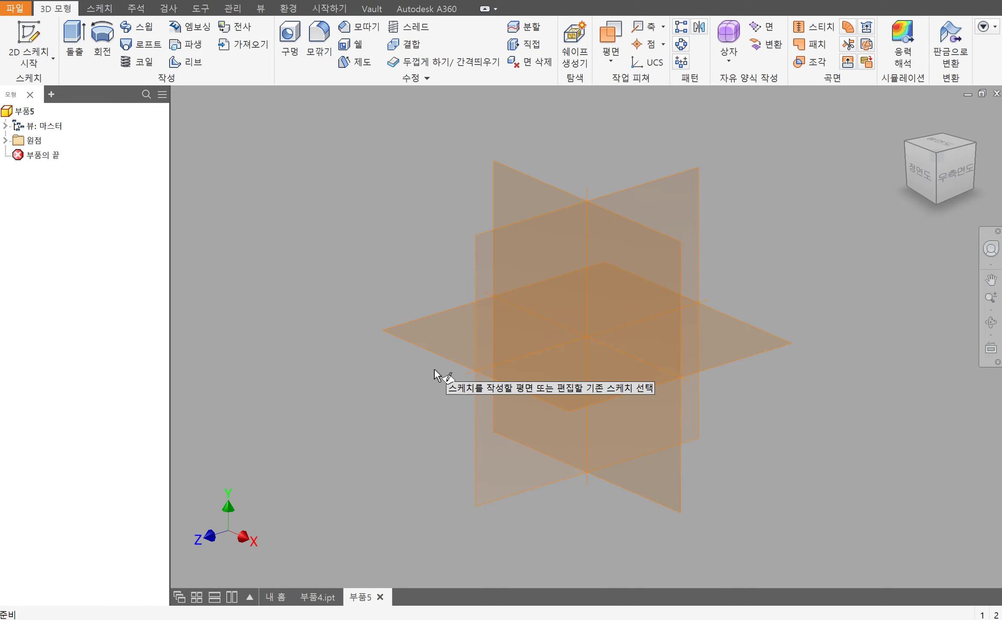
click(432, 351)
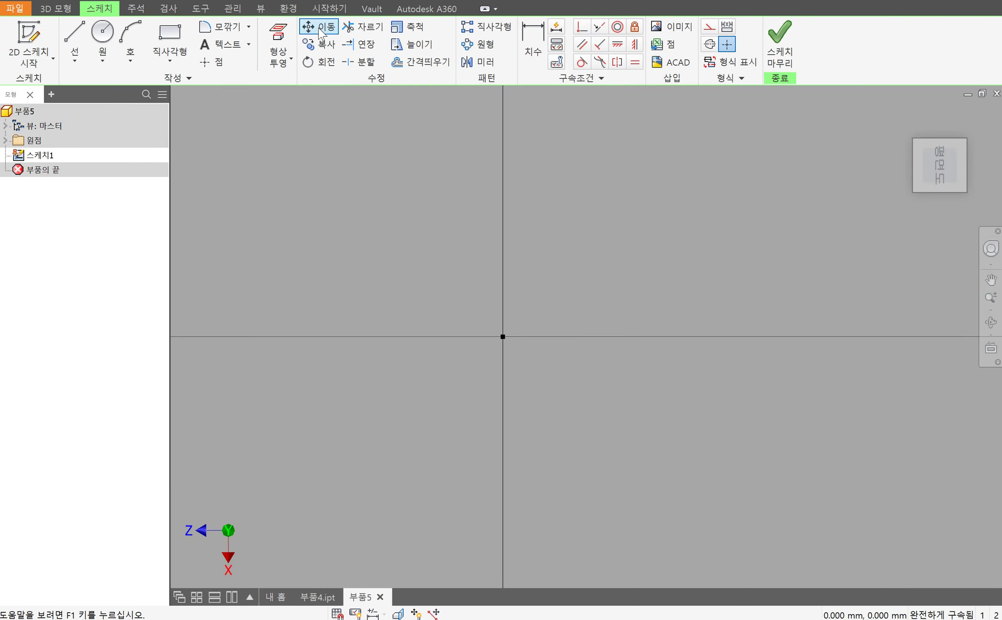
Project the right plane into the sketch as a horizontal line and convert it to construction geometry
click(278, 47)
click(5, 140)
click(48, 162)
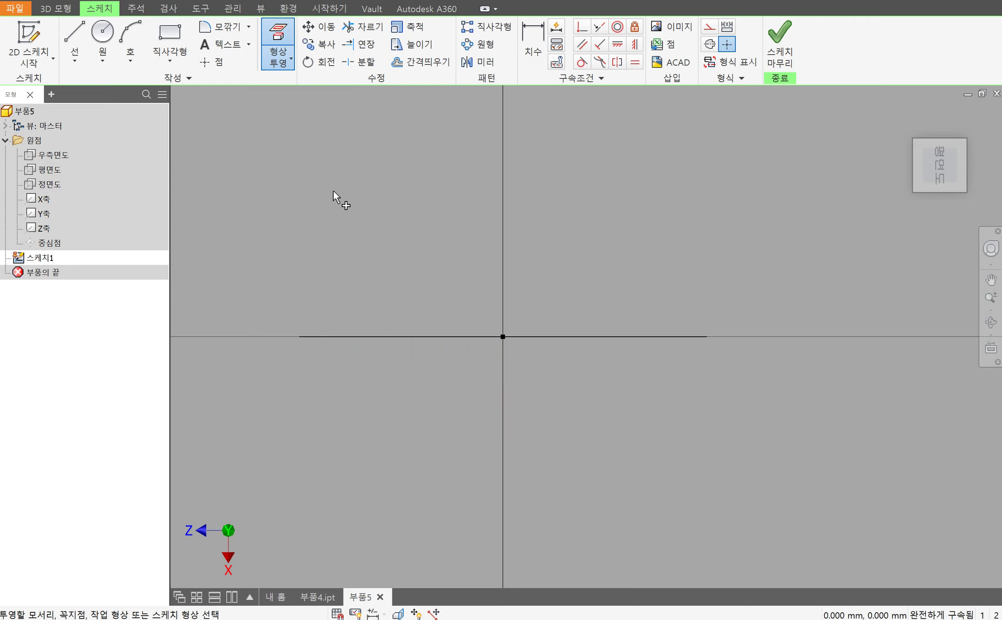
right_click(585, 188)
click(585, 226)
drag(584, 249, 429, 441)
click(710, 27)
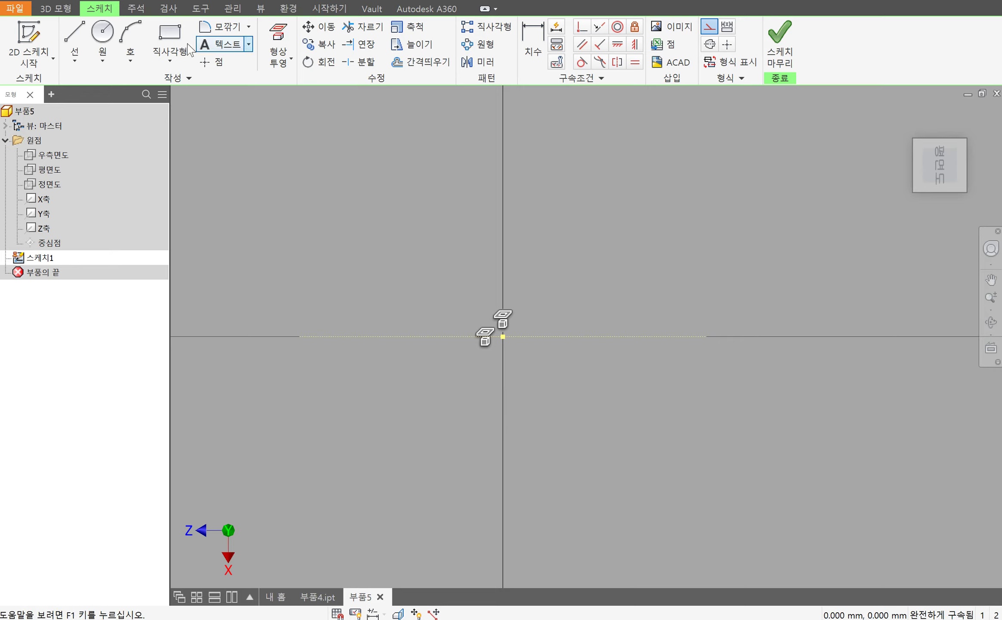
Project the front plane into the sketch as a vertical line and convert it to construction geometry
click(278, 47)
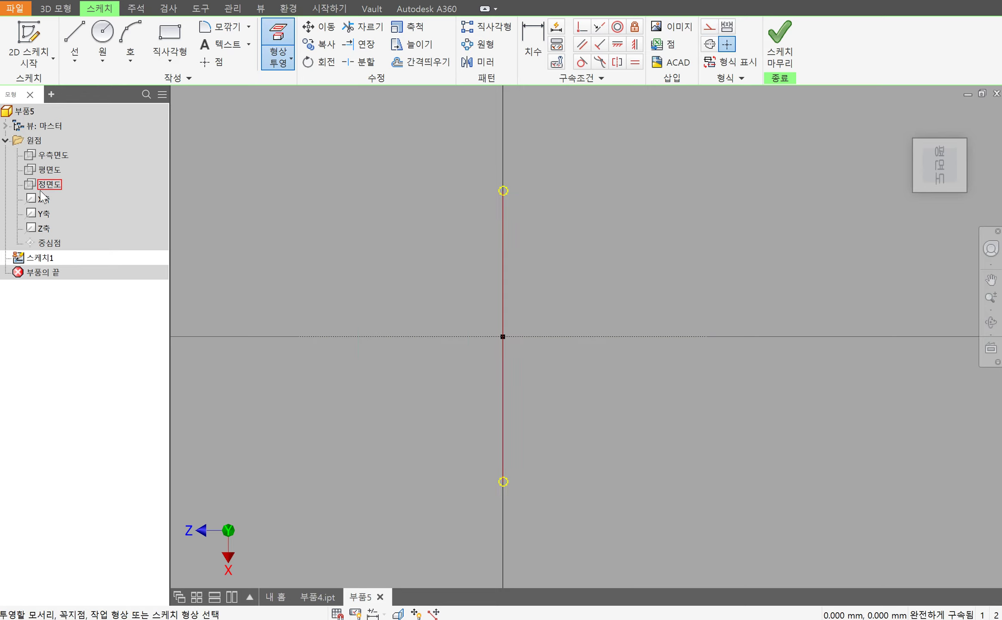
drag(586, 235, 459, 431)
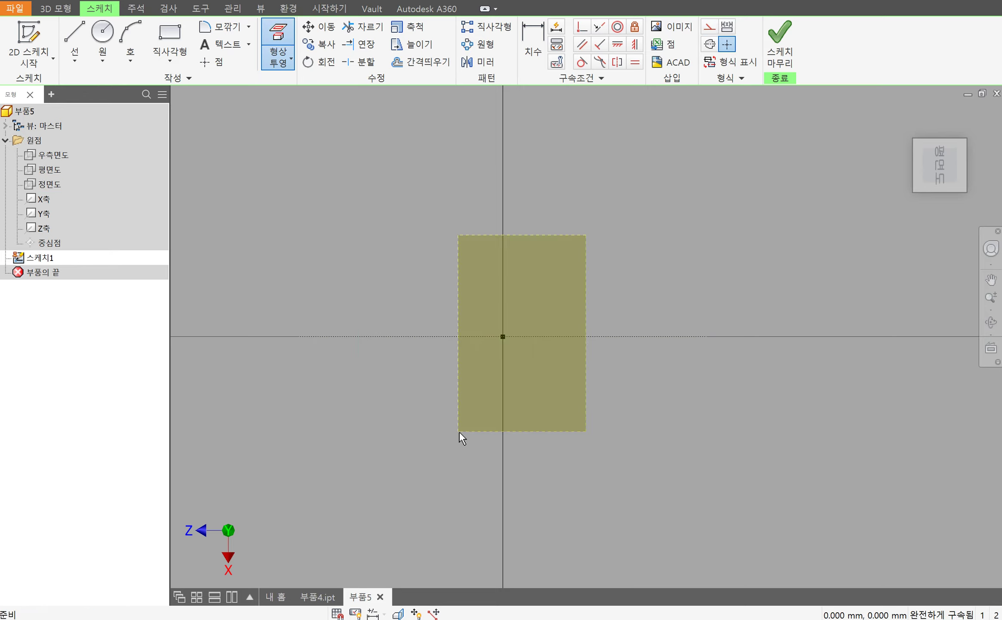
key(Escape)
key(Return)
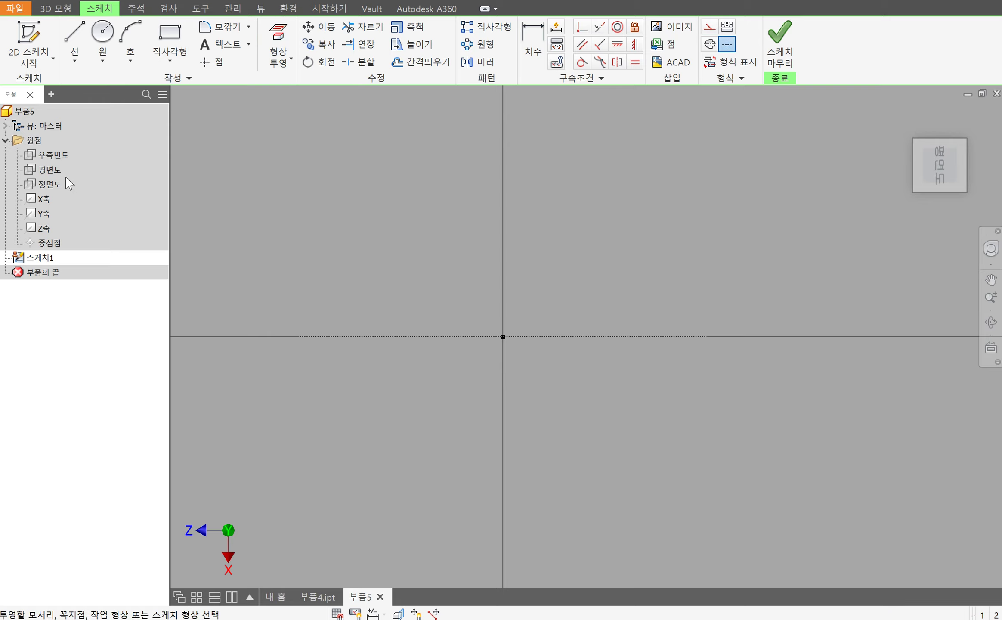
click(46, 190)
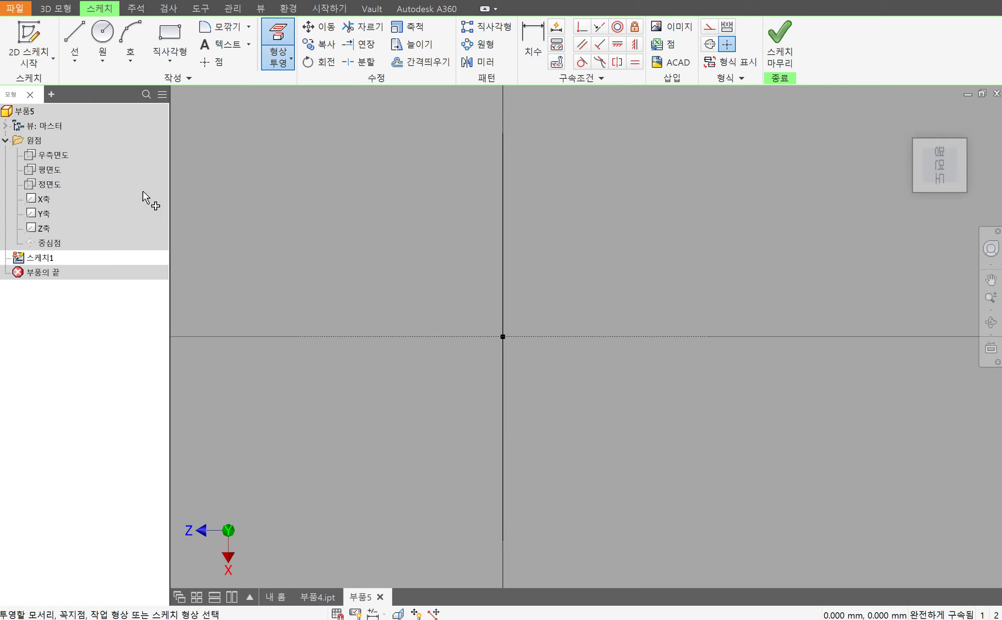
right_click(505, 212)
click(566, 196)
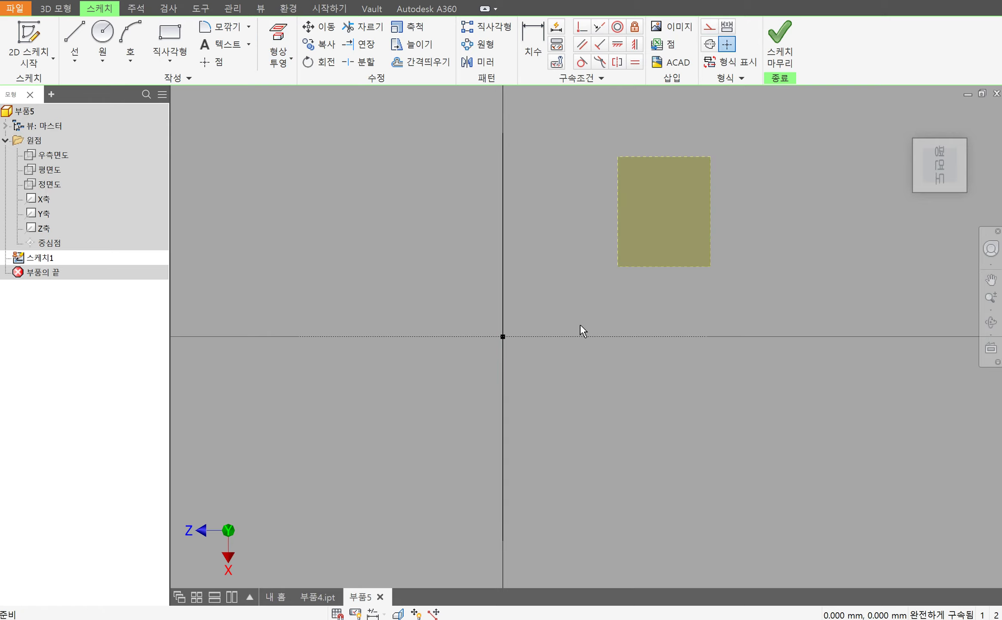
click(710, 27)
click(103, 31)
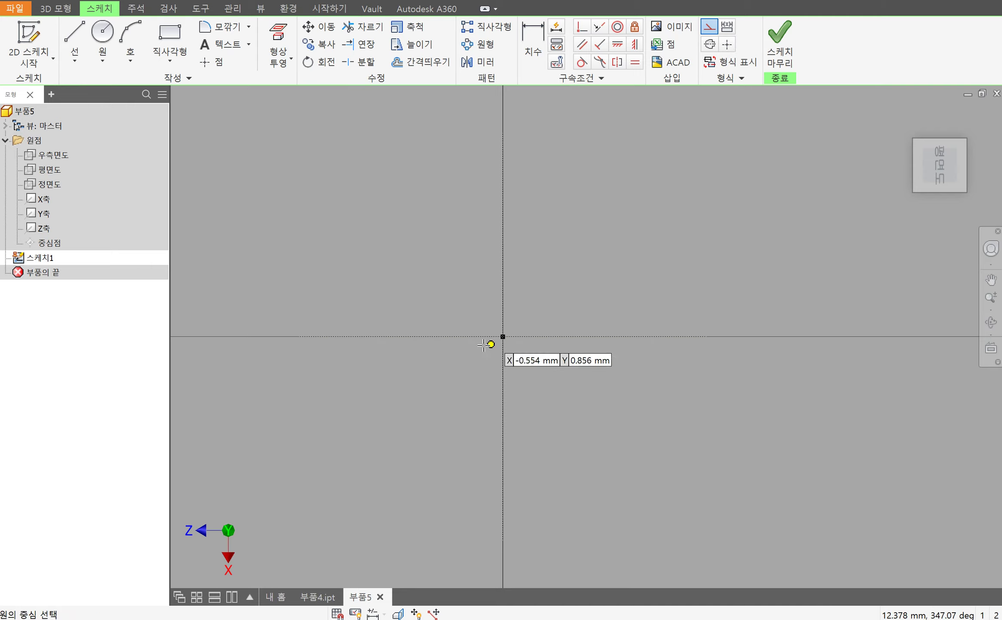
click(502, 337)
key(Escape)
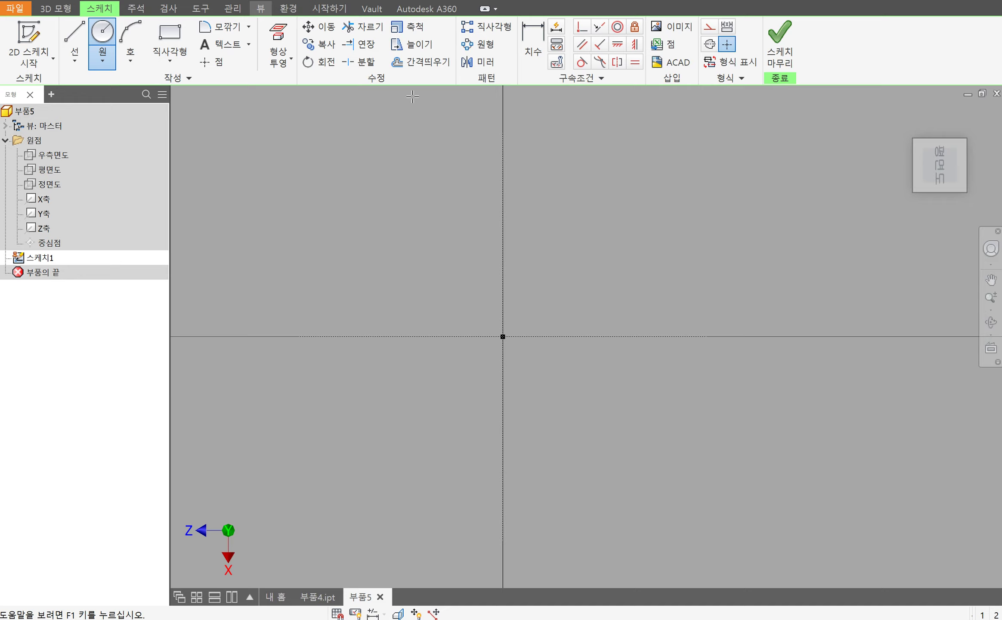
click(103, 31)
click(502, 337)
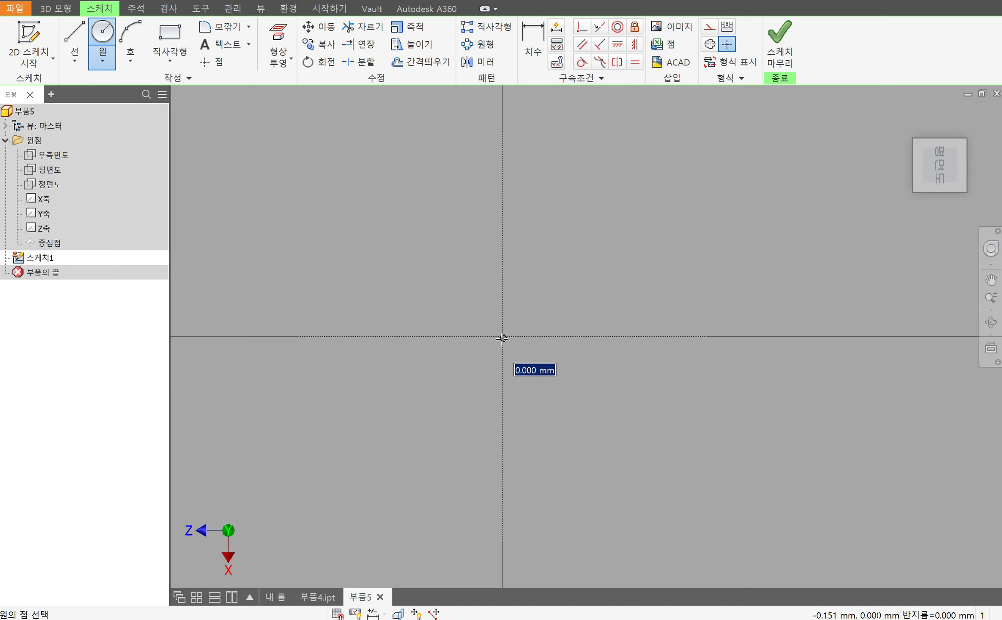
key(Escape)
Draw a circle of 15 mm diameter centred on the origin
click(103, 34)
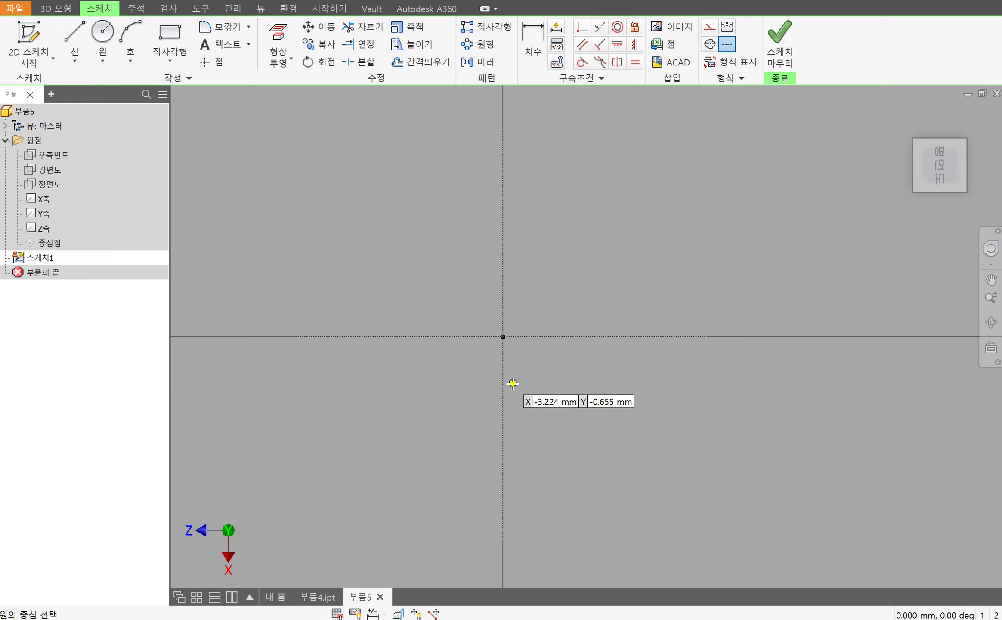
click(503, 337)
text(1)
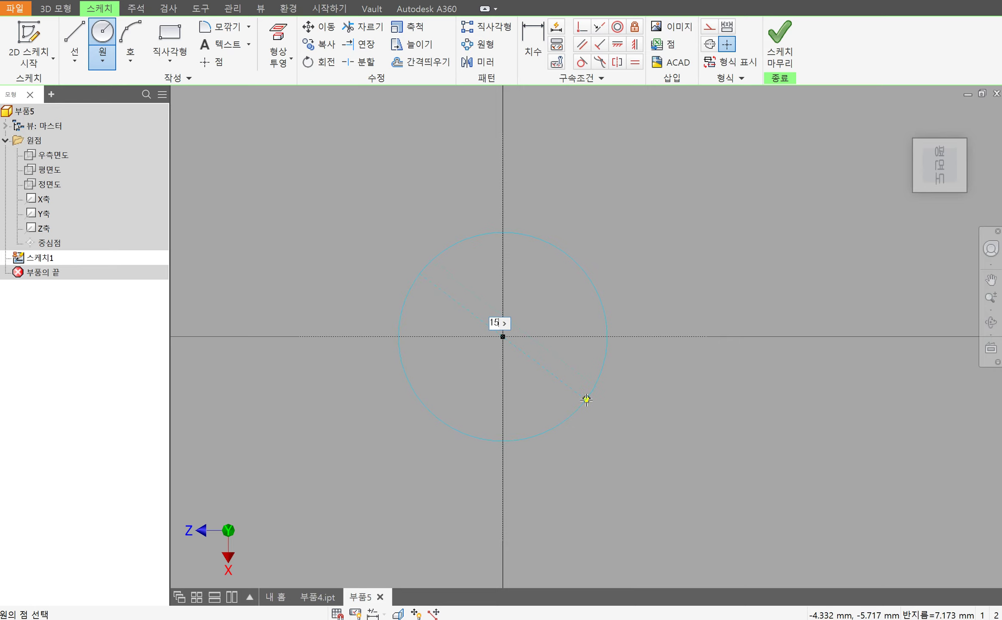
text(5)
key(Return)
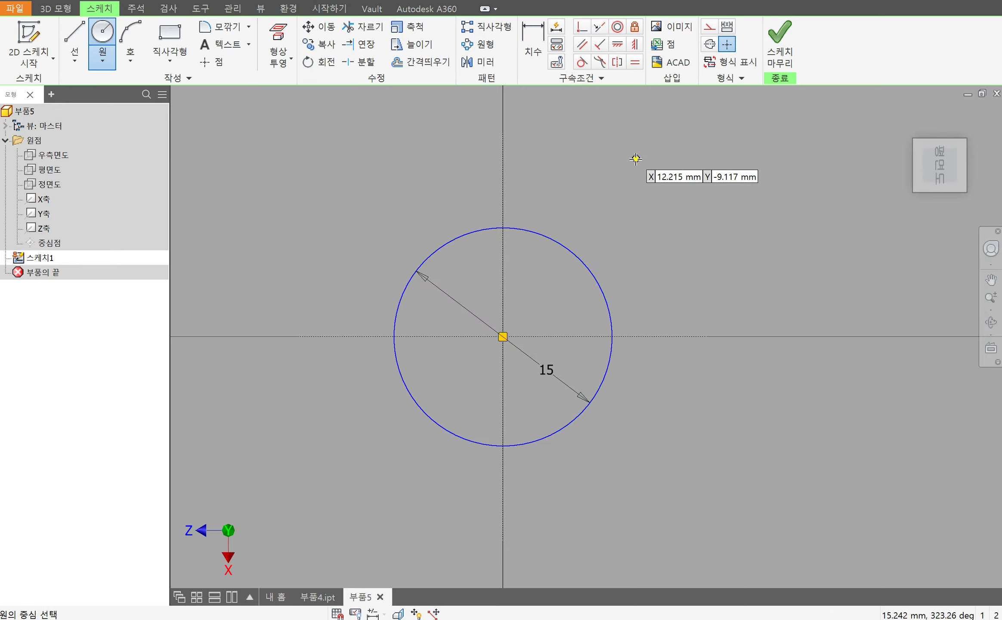
Draw a 15 by 15 mm rectangle extending rightward from the circle's vertical diameter, starting at its upper quadrant point
click(170, 35)
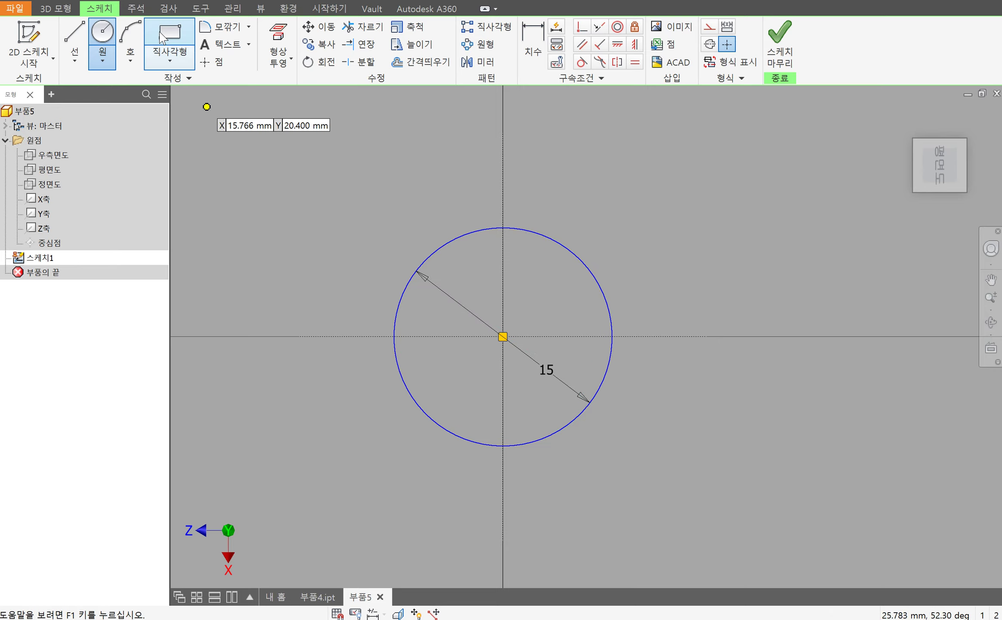
click(505, 227)
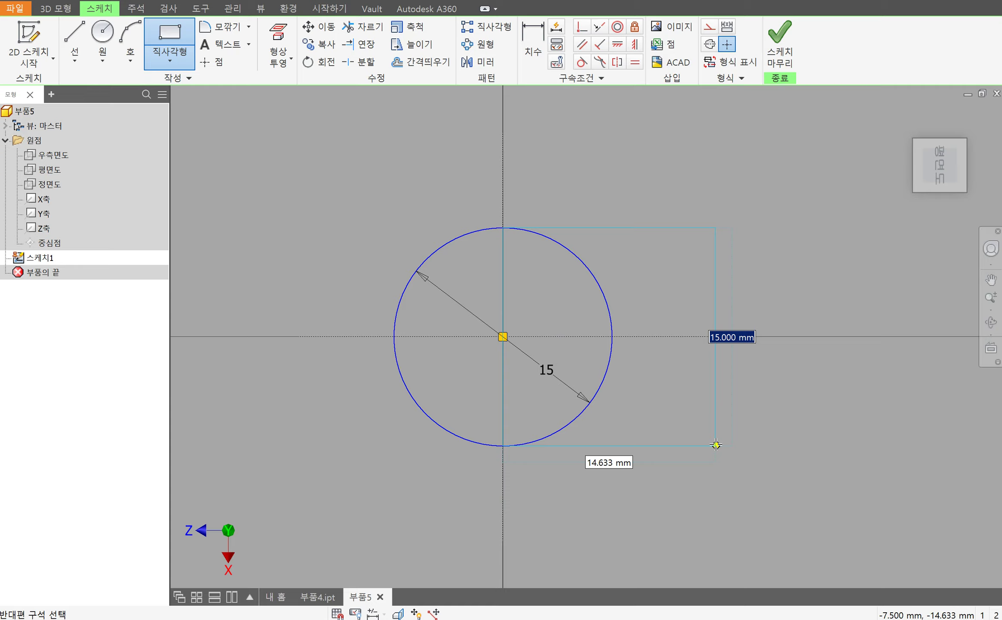
key(BackSpace)
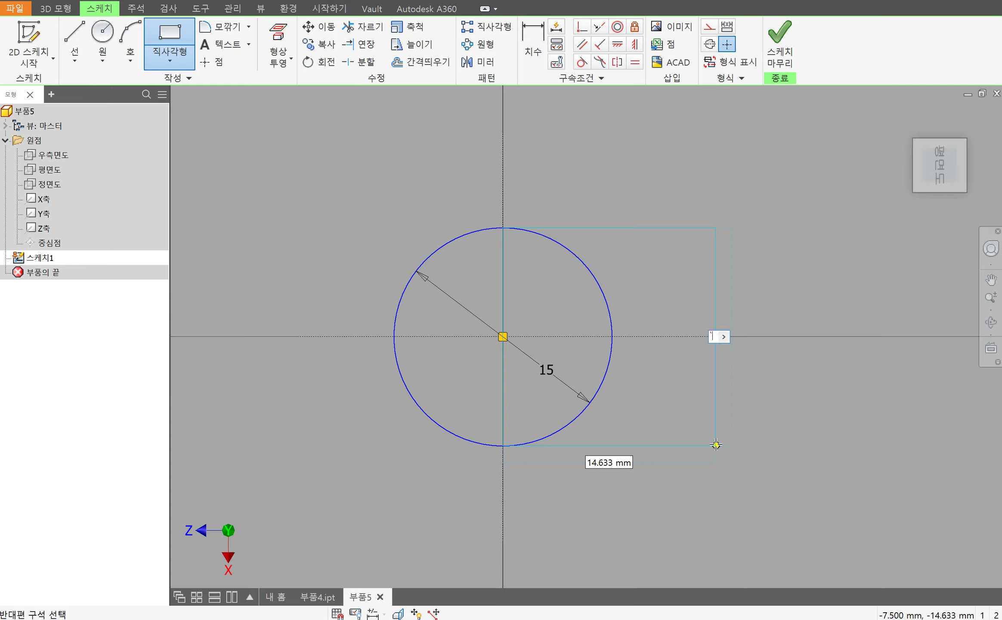
key(Tab)
text(15)
key(Return)
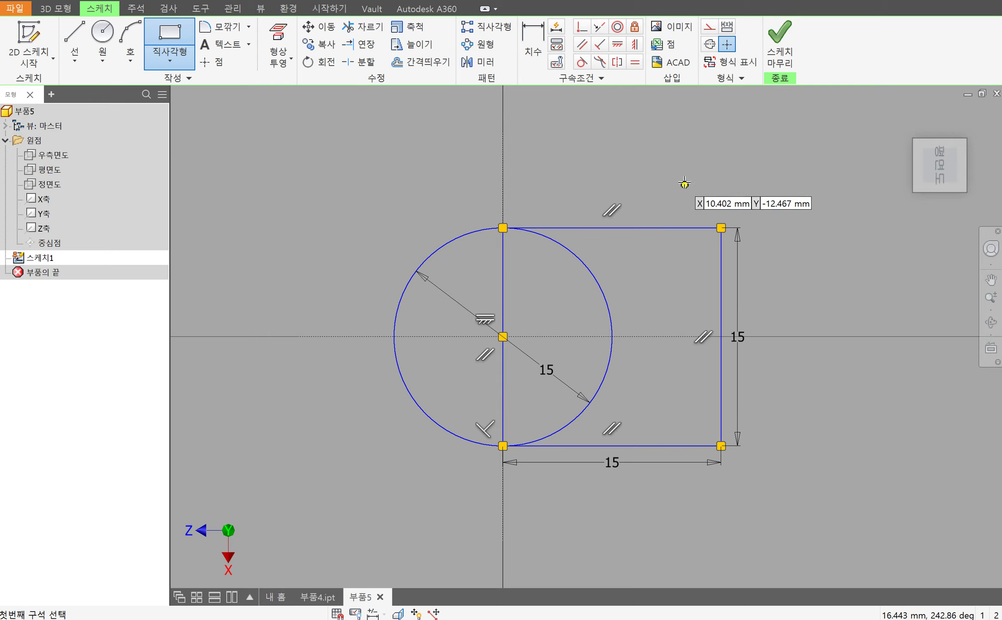
right_click(646, 135)
click(702, 132)
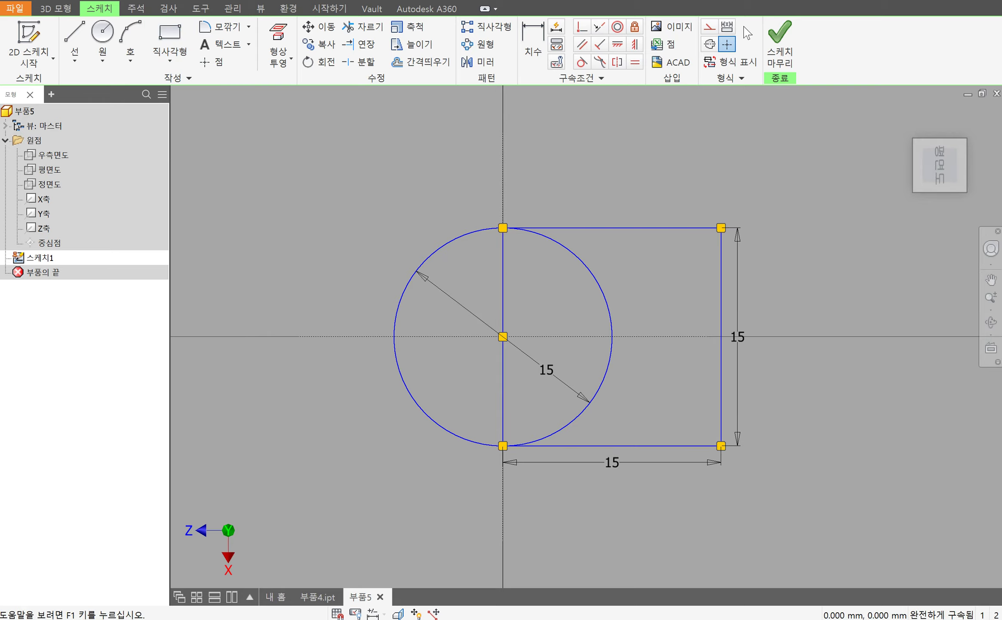
Finish the sketch and extrude the combined circle and rectangle regions symmetrically about the sketch plane as a solid
click(779, 42)
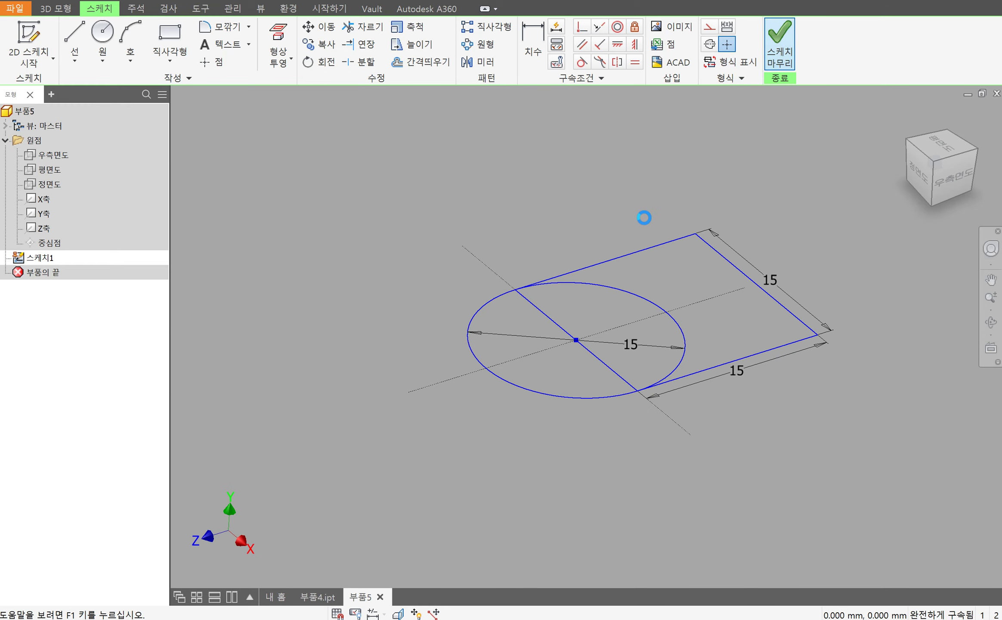
key(e)
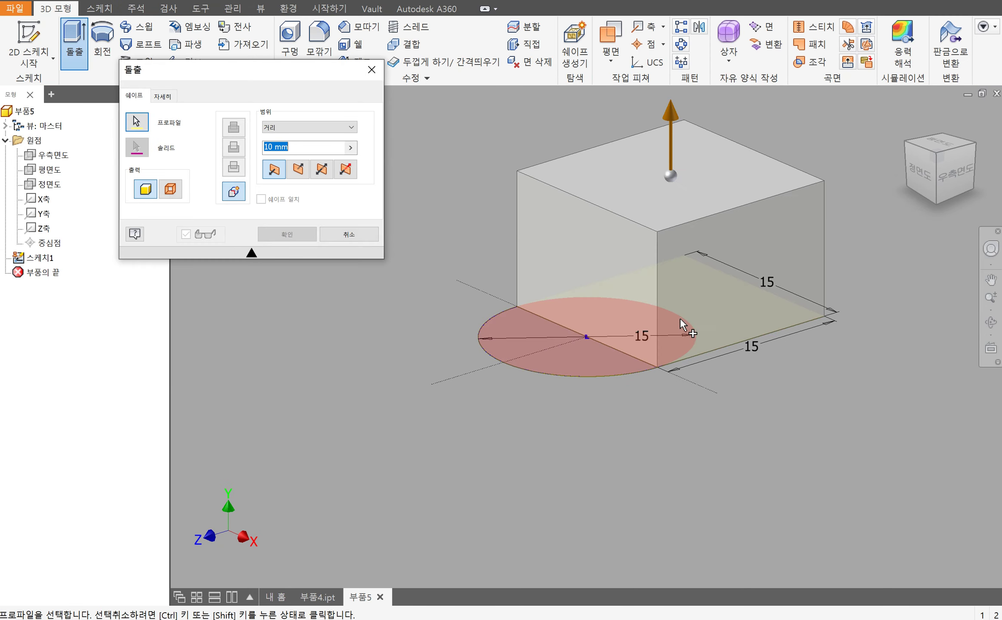
click(592, 365)
click(329, 174)
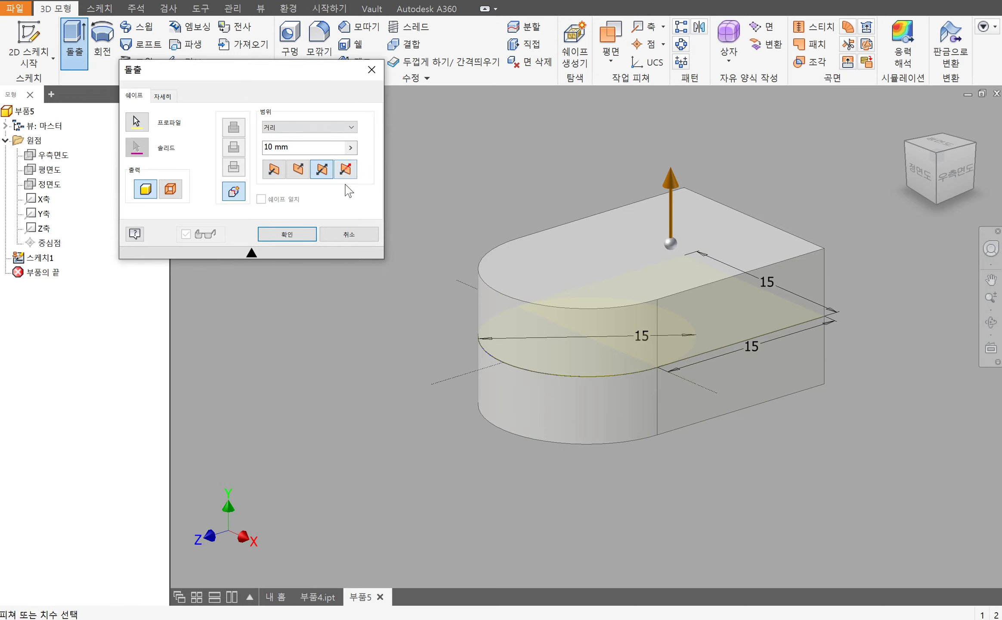
key(Return)
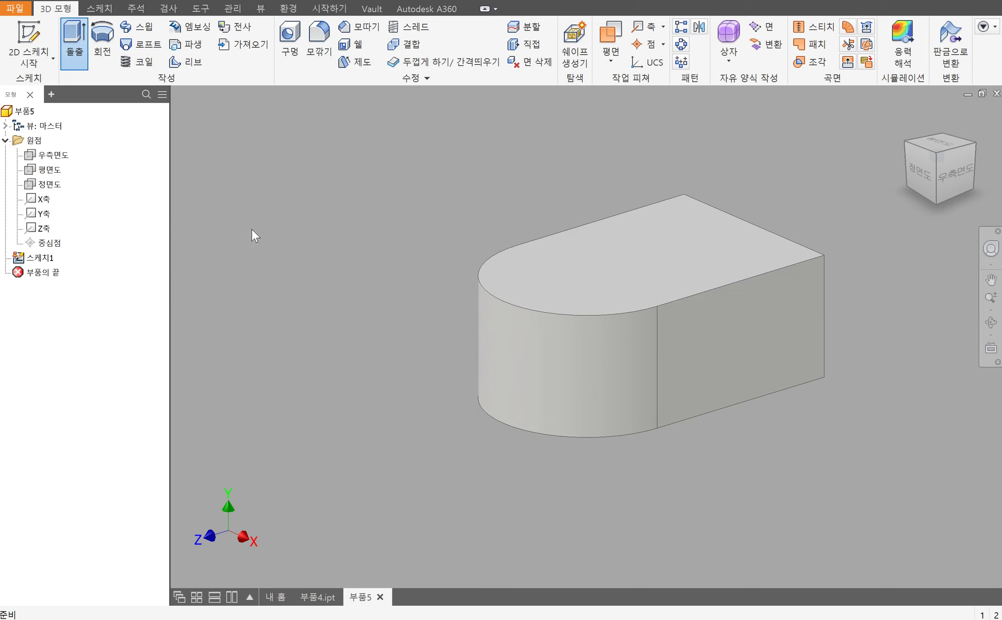
click(33, 43)
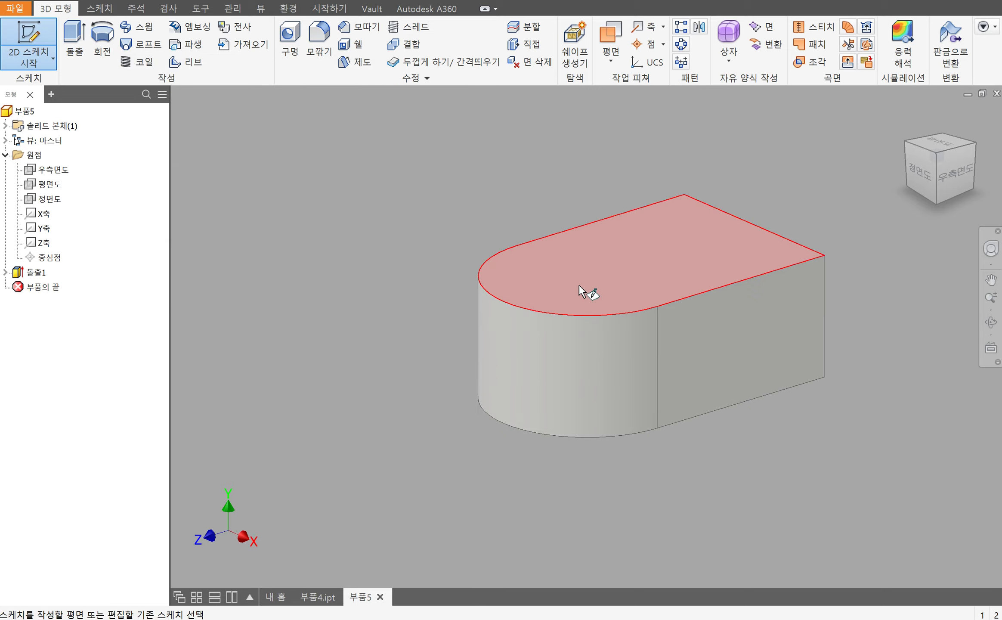
click(43, 200)
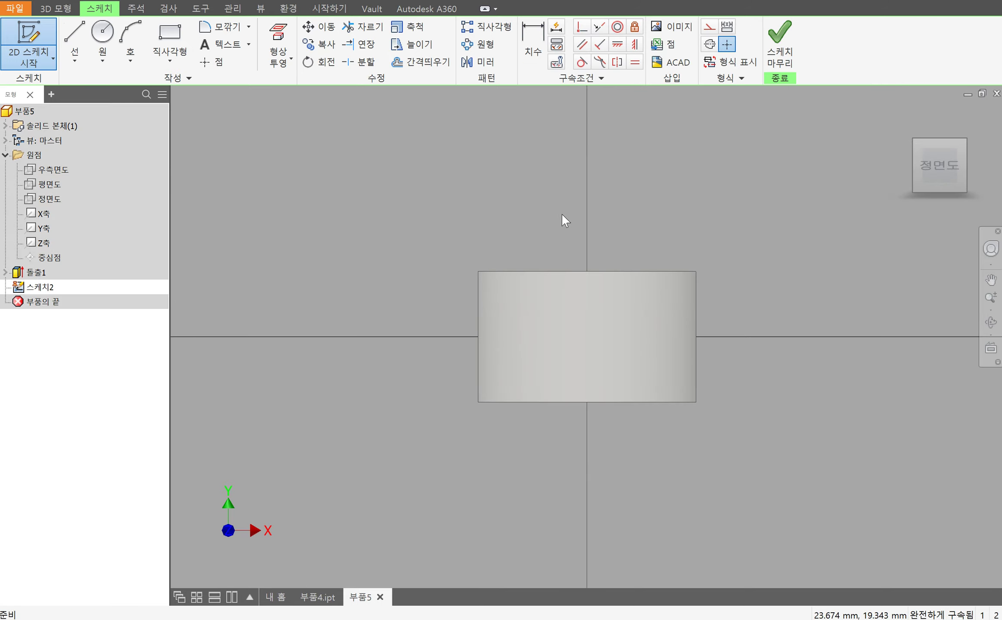
click(780, 43)
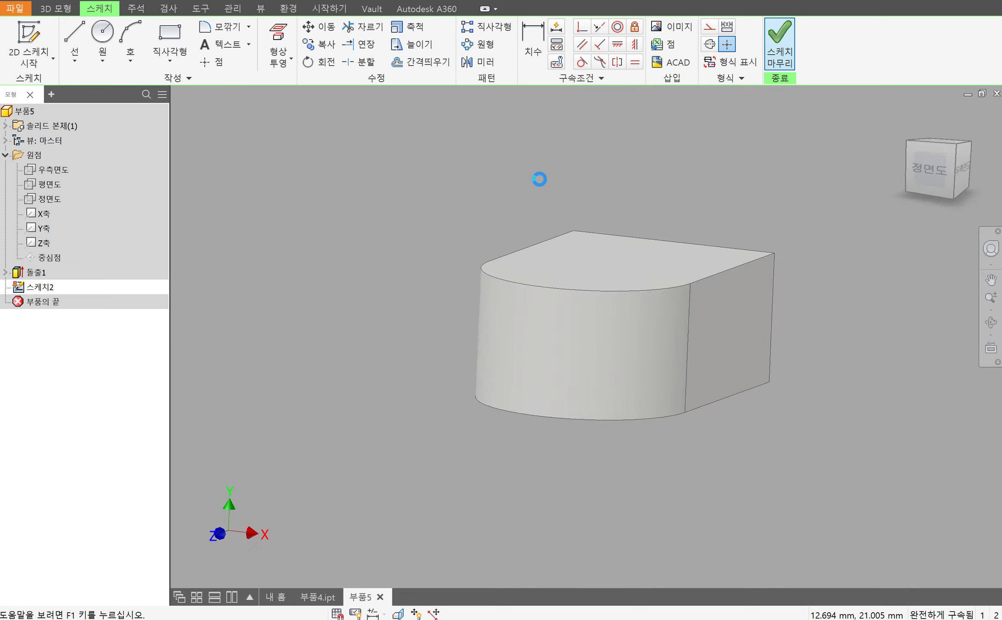
right_click(39, 287)
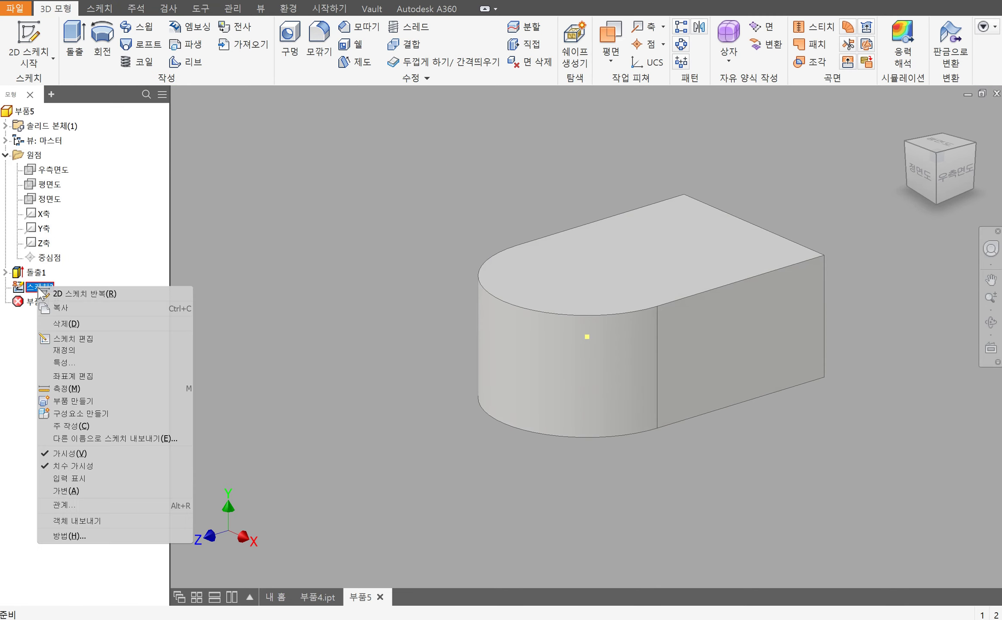
click(66, 323)
Sketch an 8 mm diameter circle centred on the origin on the top plane (평면도) and finish the sketch
click(28, 43)
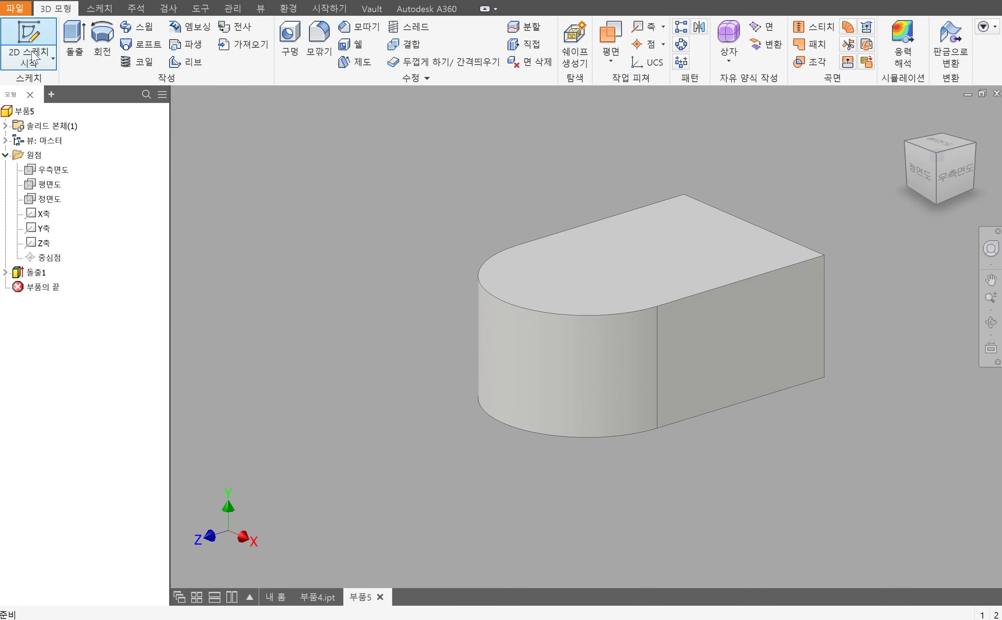
click(38, 189)
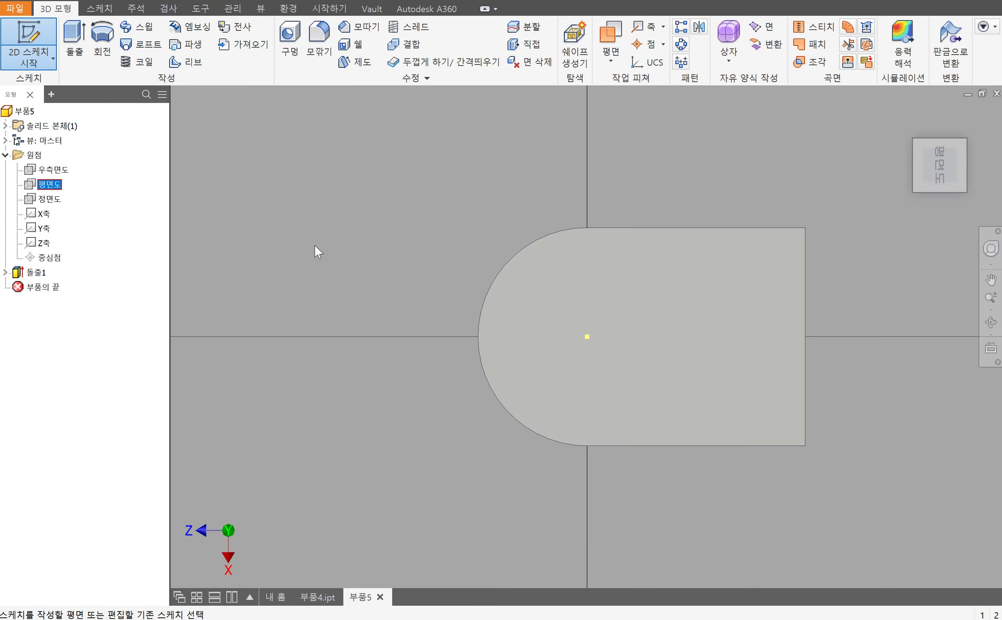
click(102, 32)
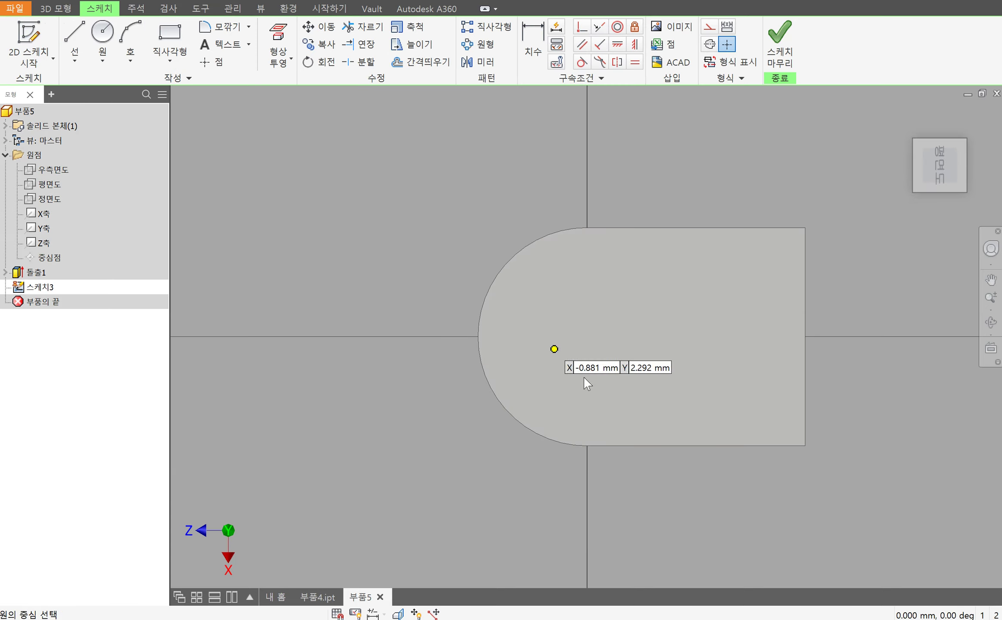
click(587, 336)
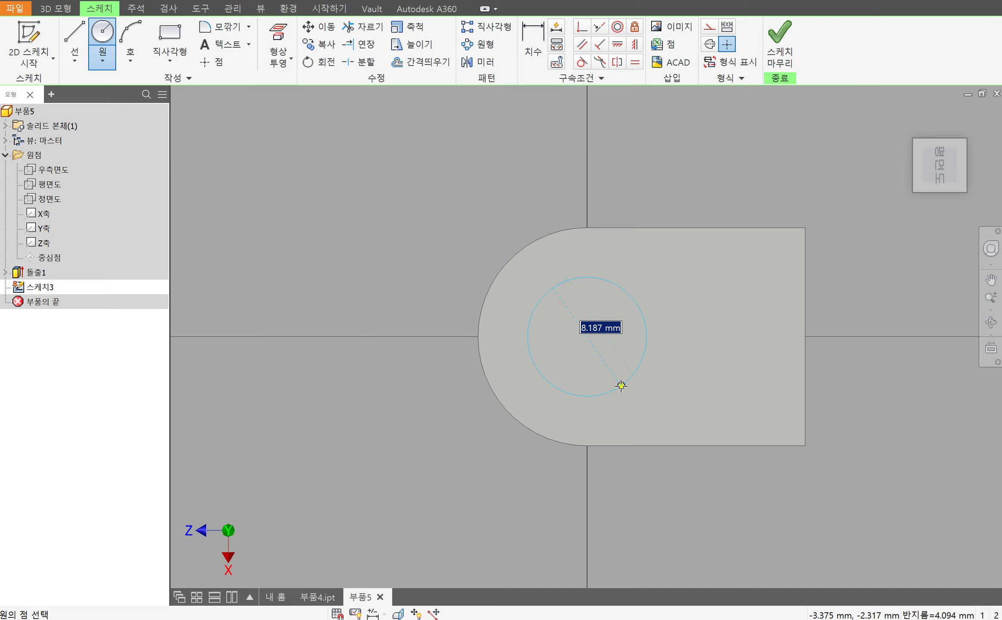
text(8)
key(Return)
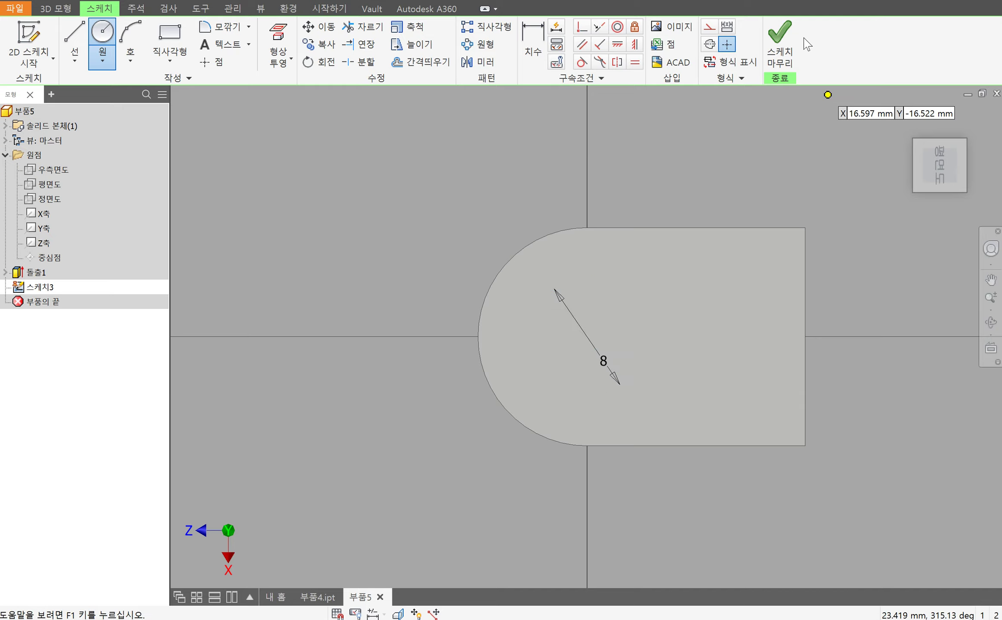
click(780, 43)
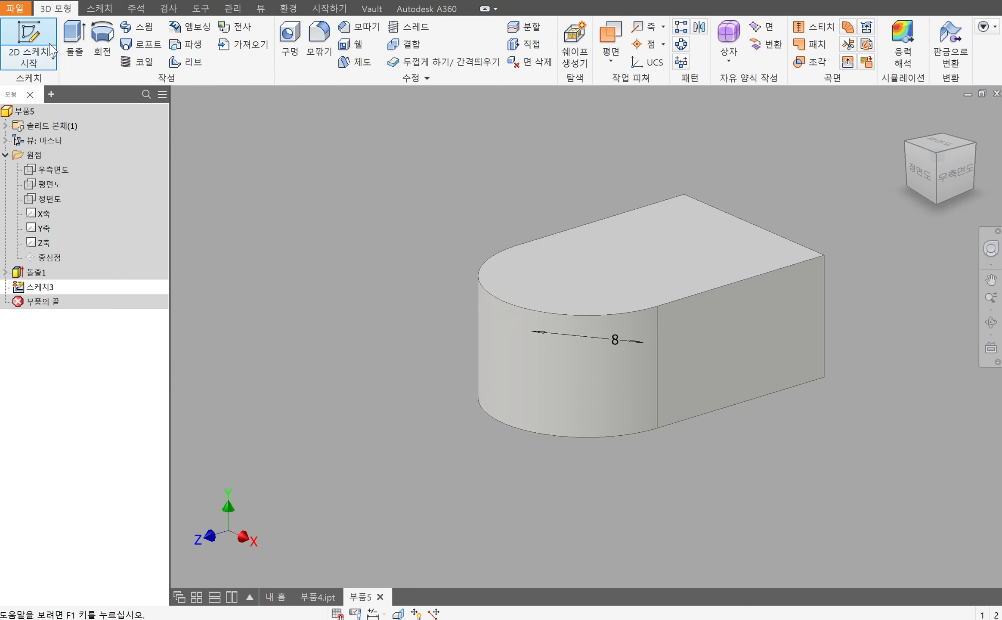
Extrude the 8 mm circle 18 mm symmetrically about its sketch plane, joined to the body
key(e)
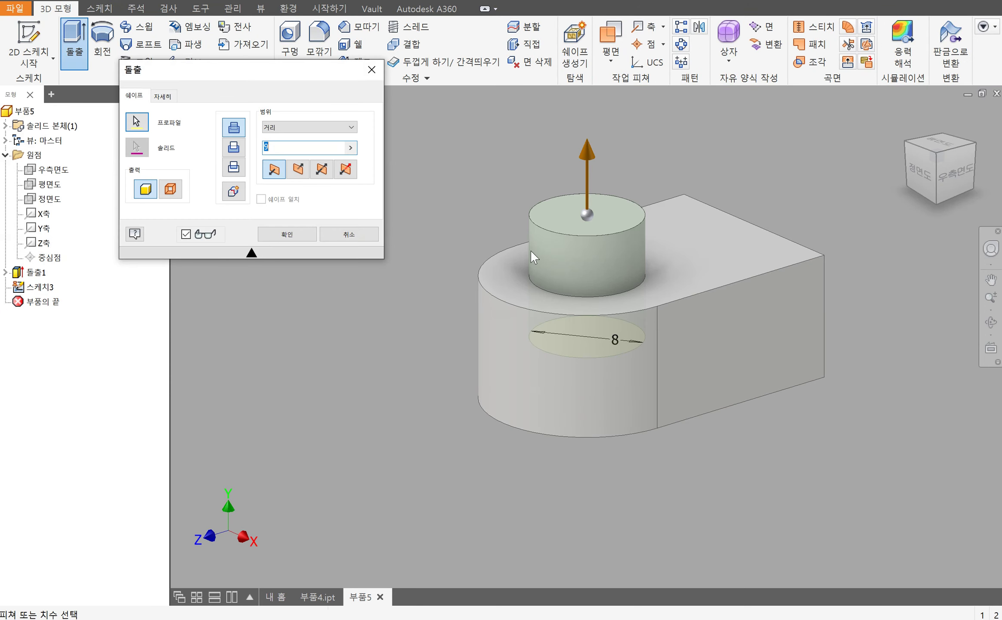
click(321, 172)
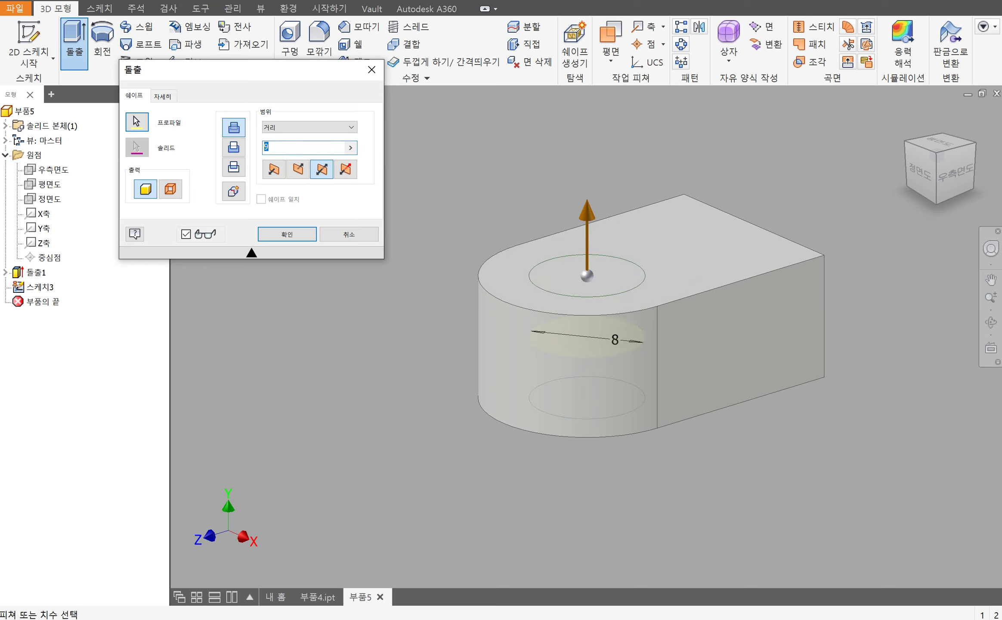
text(0)
key(Return)
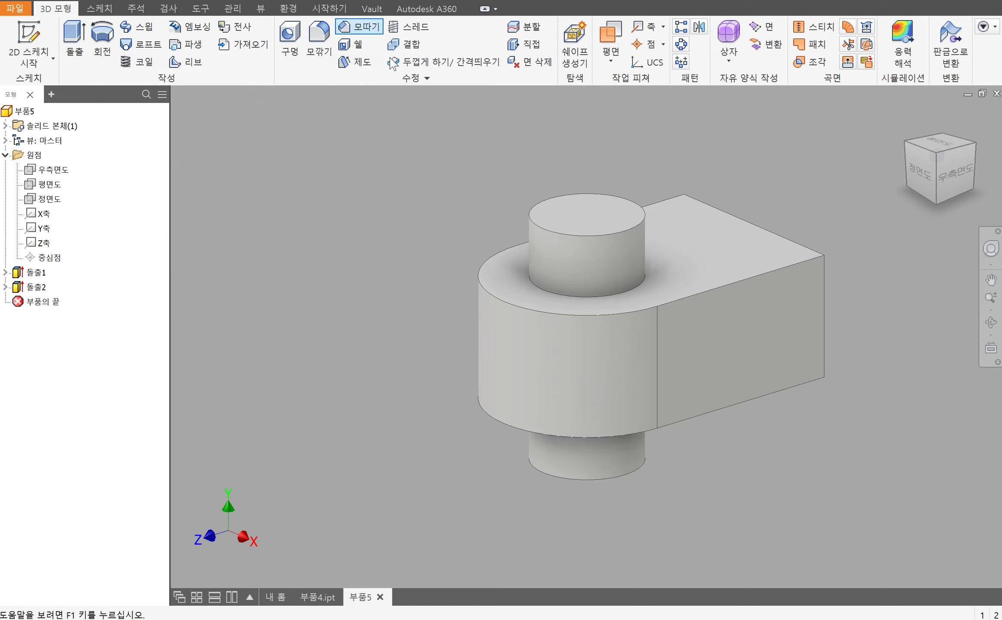
Chamfer the four edges around the block's flat end face with a 2 mm distance
click(359, 27)
click(796, 244)
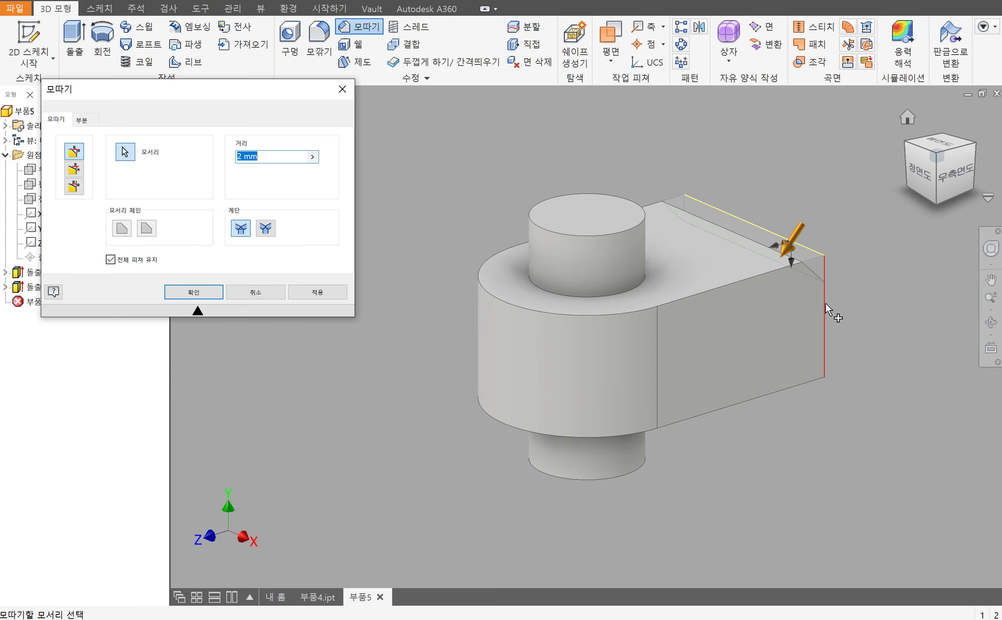
shift+middle_drag(890, 492, 704, 369)
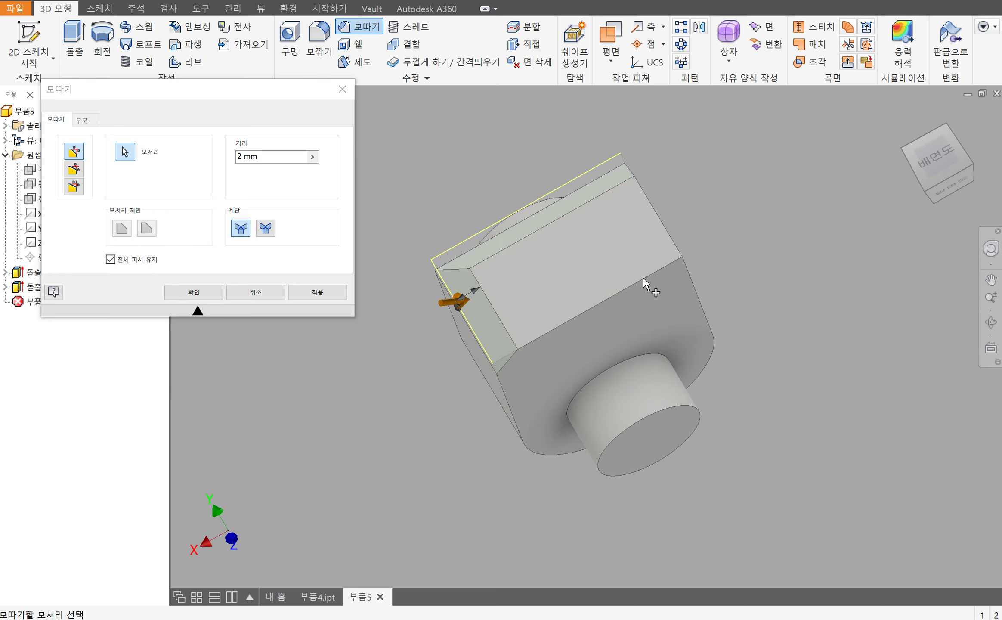
click(621, 289)
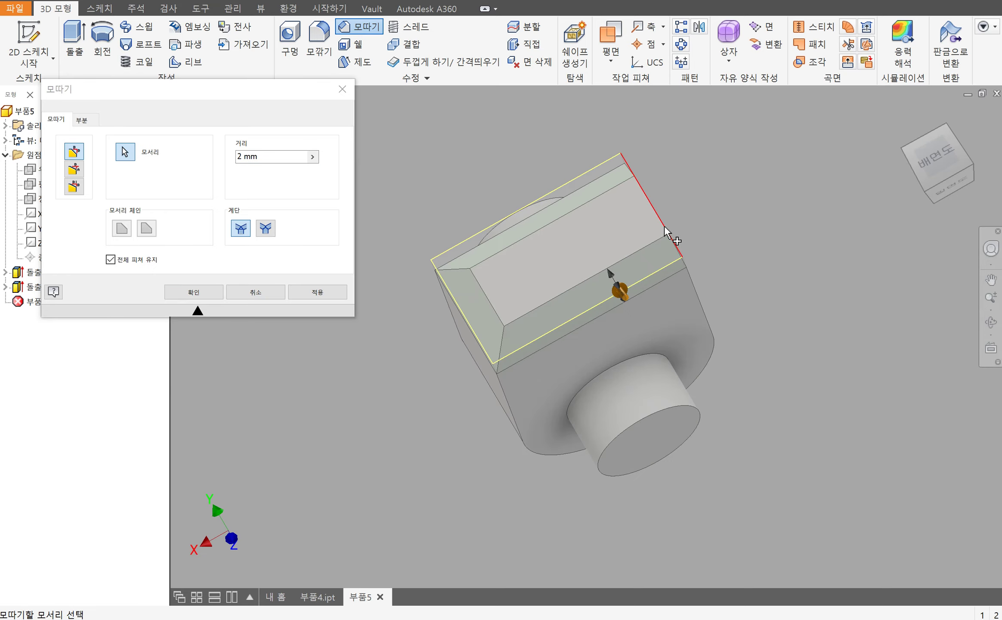
click(194, 292)
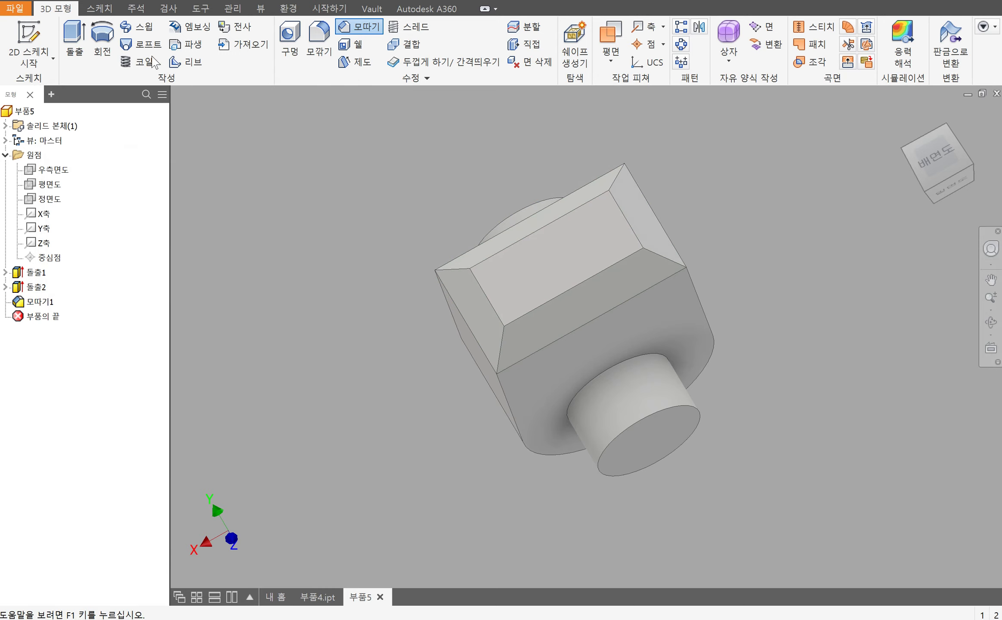
Start a sketch on the chamfered end face and draw a circle from the face's centre out to its upper edge
key(s)
click(609, 238)
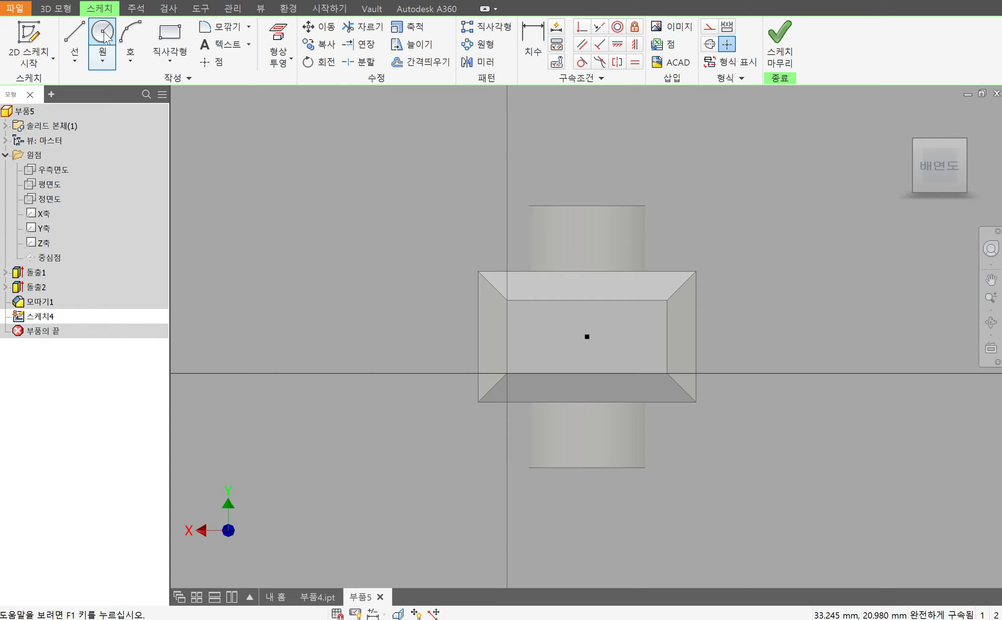
click(103, 34)
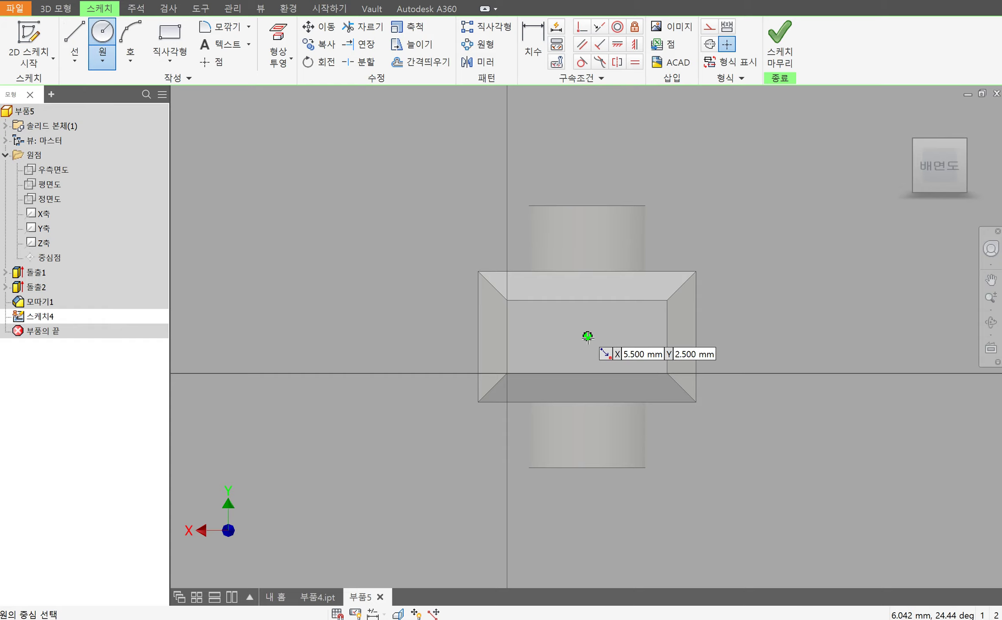
click(588, 336)
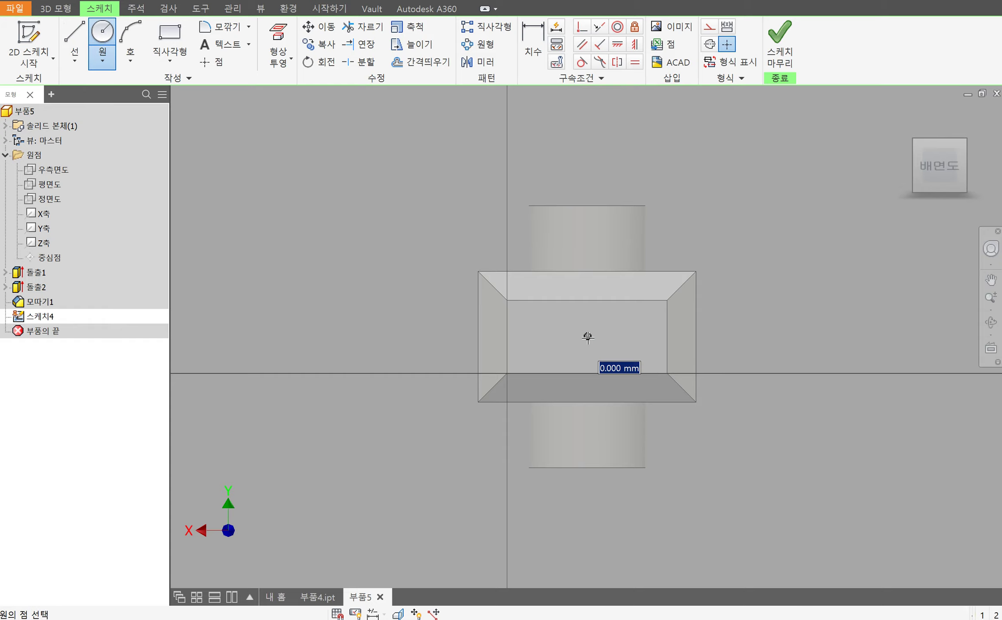
click(588, 300)
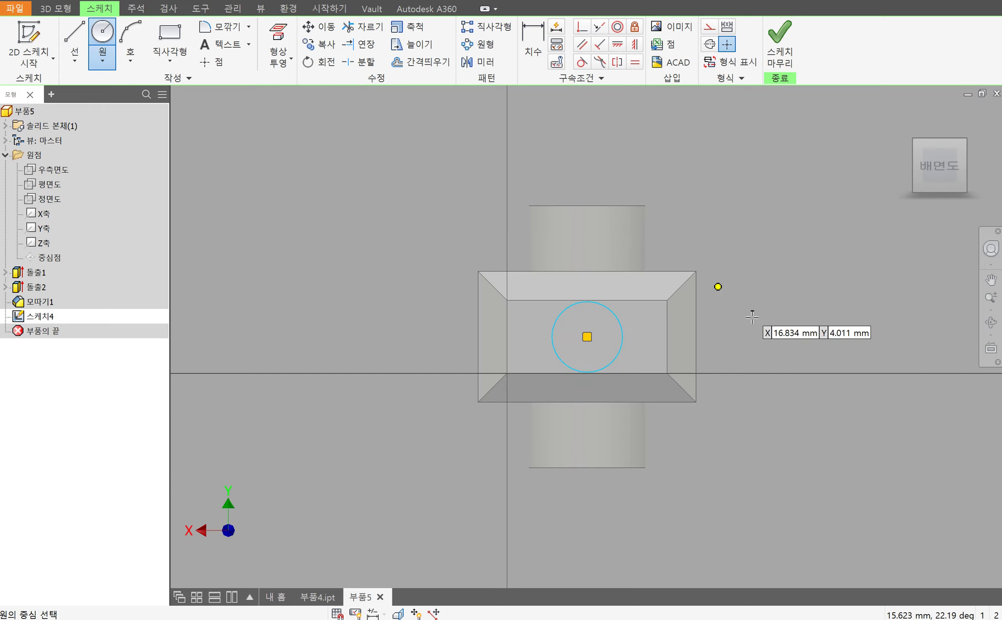
Constrain the circle tangent to the end face's upper edge and finish the sketch
click(582, 62)
key(Escape)
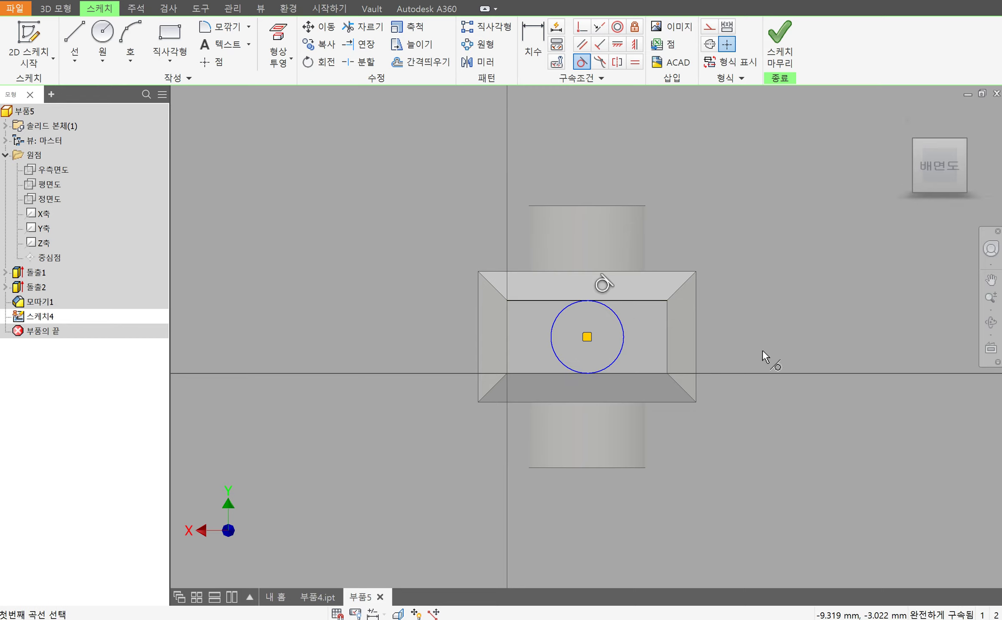
mouse_move(821, 246)
mouse_down()
mouse_move(703, 391)
mouse_move(644, 429)
mouse_up()
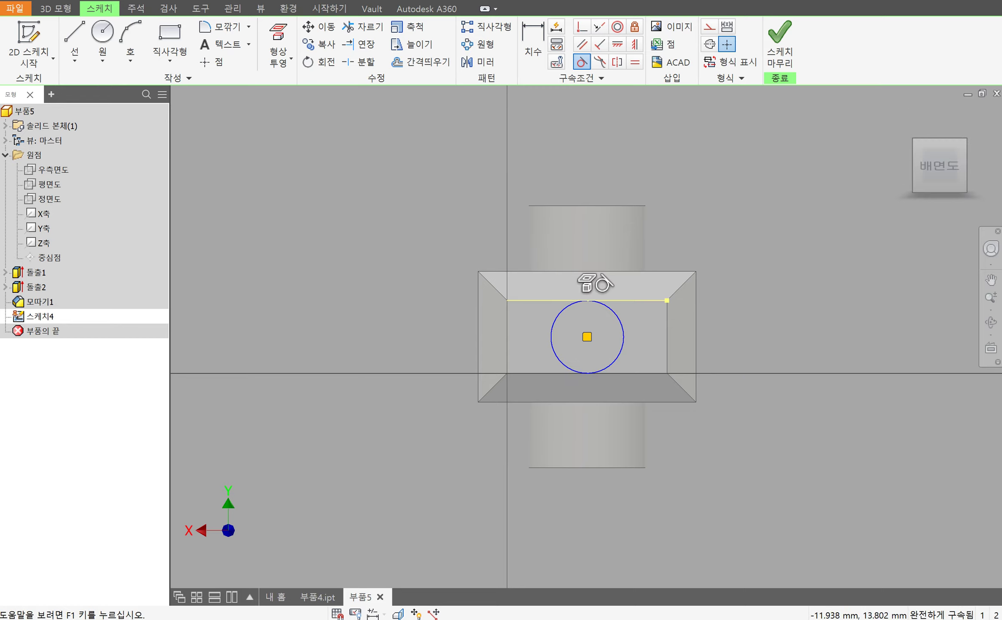
click(789, 49)
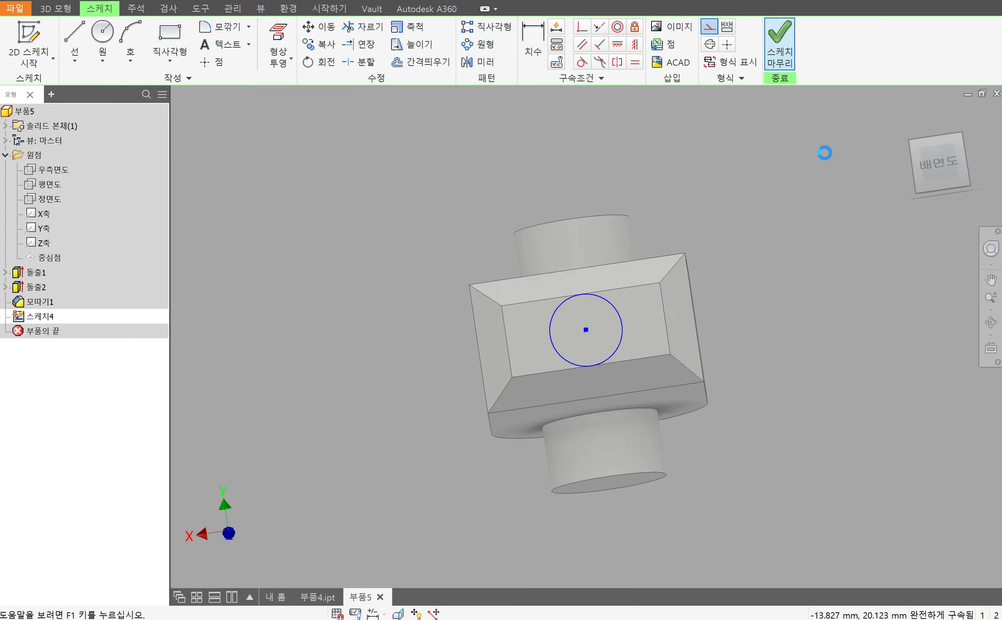
Extrude the circle on the end face 10 mm outward as a joined pin
key(e)
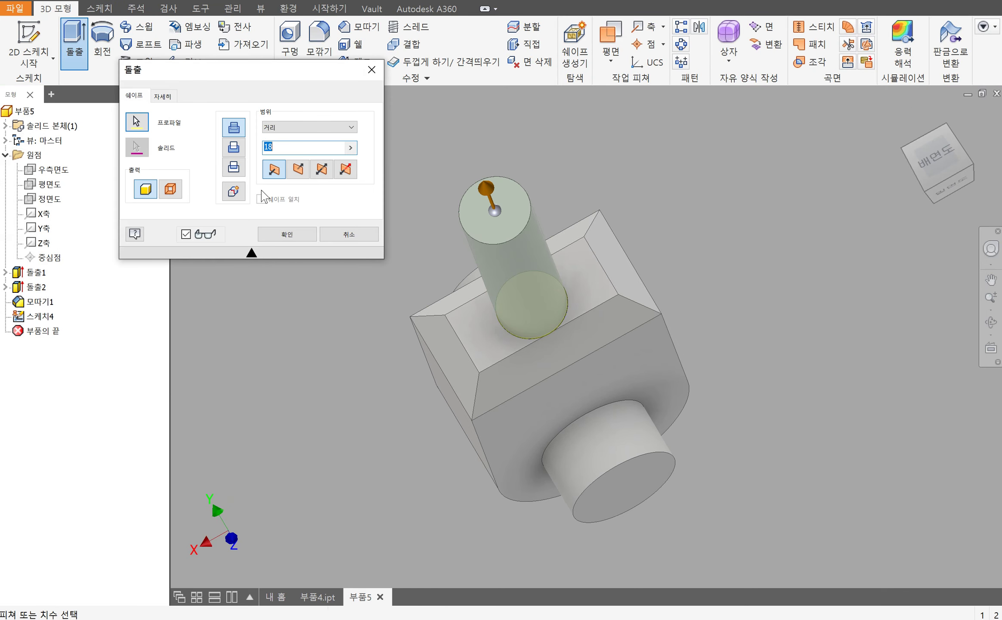
text(10)
click(287, 234)
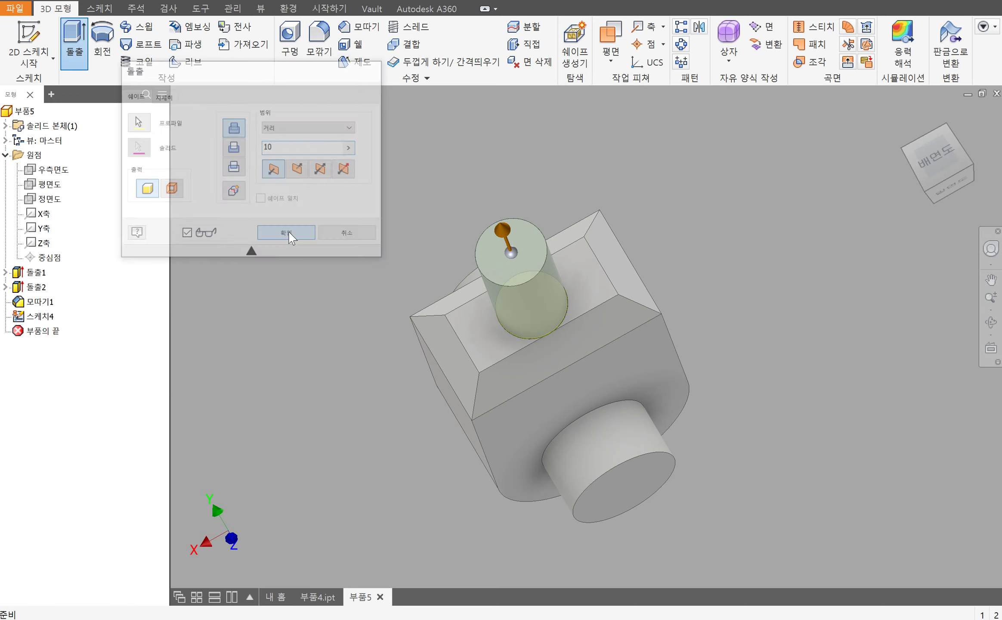
Save the part under the file name 부품5.ipt in the 인벤터 folder
click(17, 11)
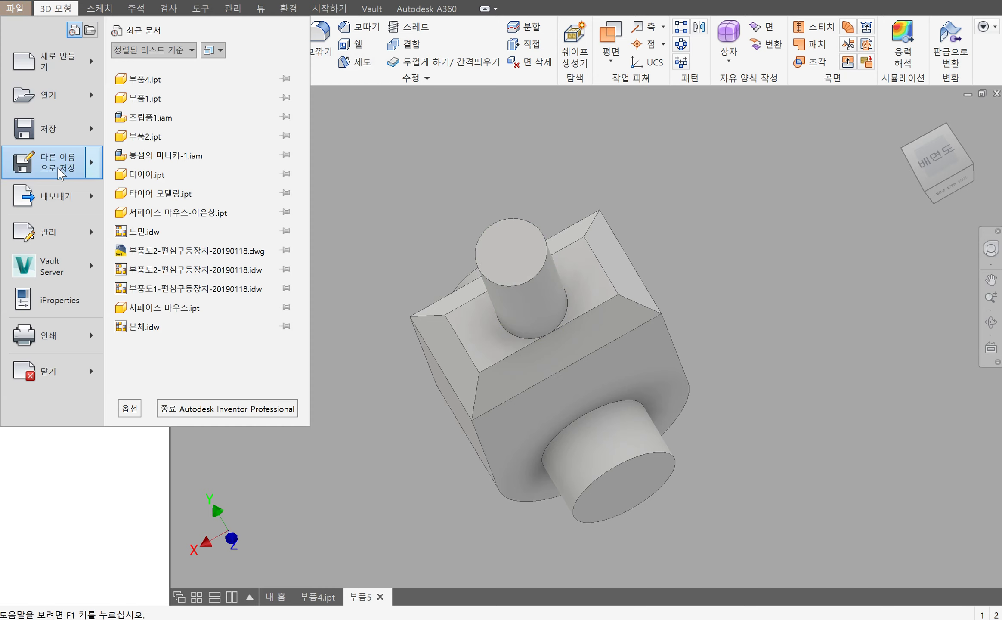
click(58, 170)
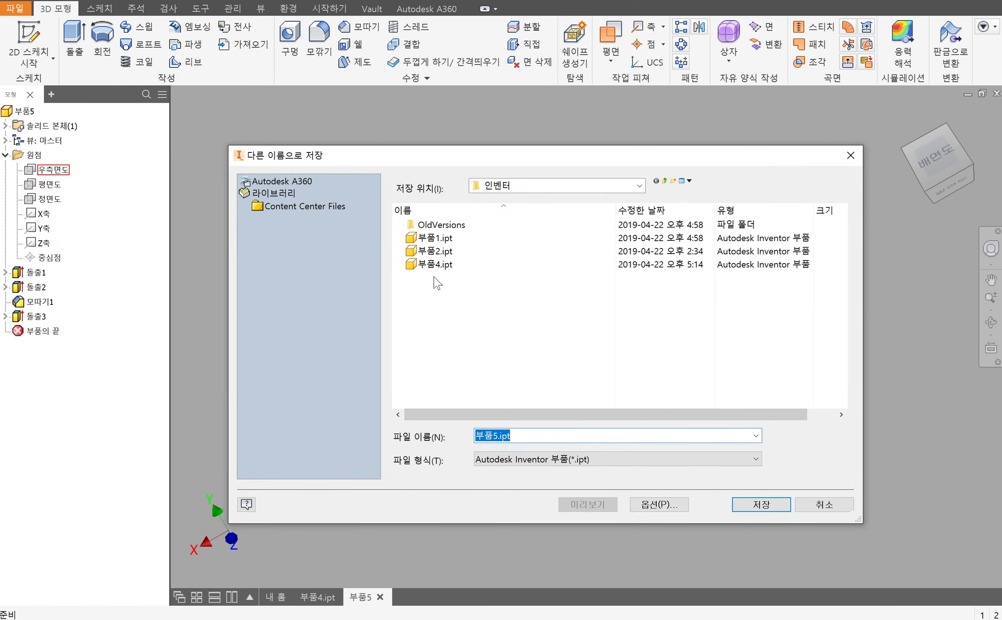
click(750, 506)
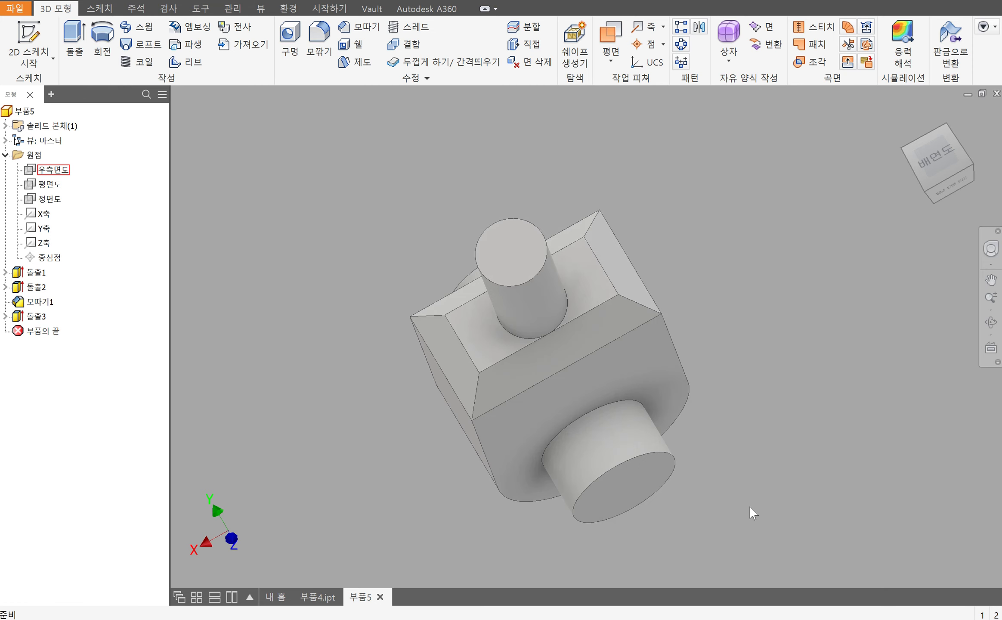
Create a new assembly from the Standard.iam template and place one instance of the lever part 부품4.ipt
click(29, 1)
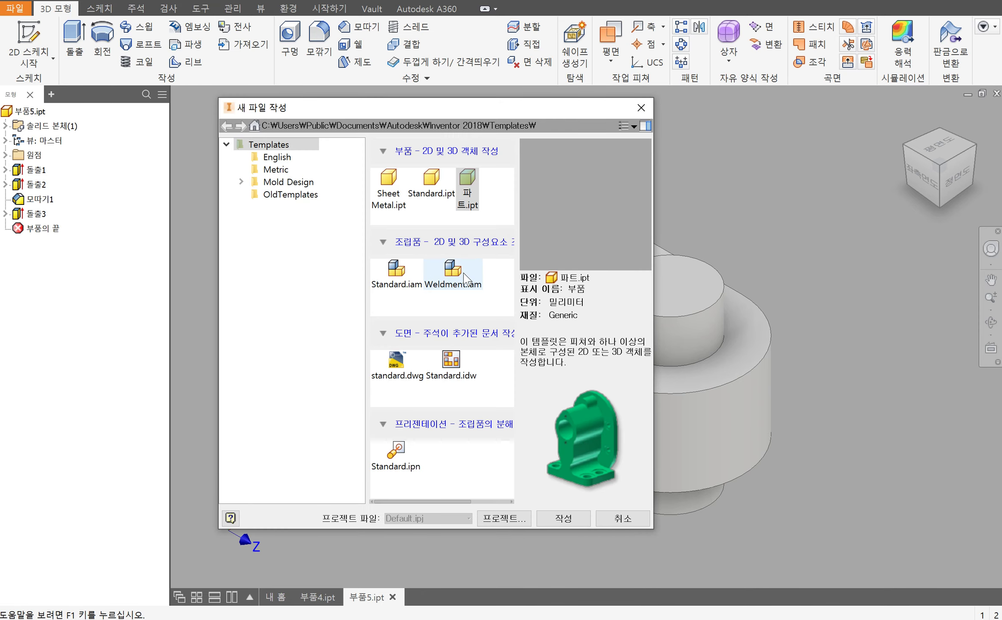
double_click(413, 270)
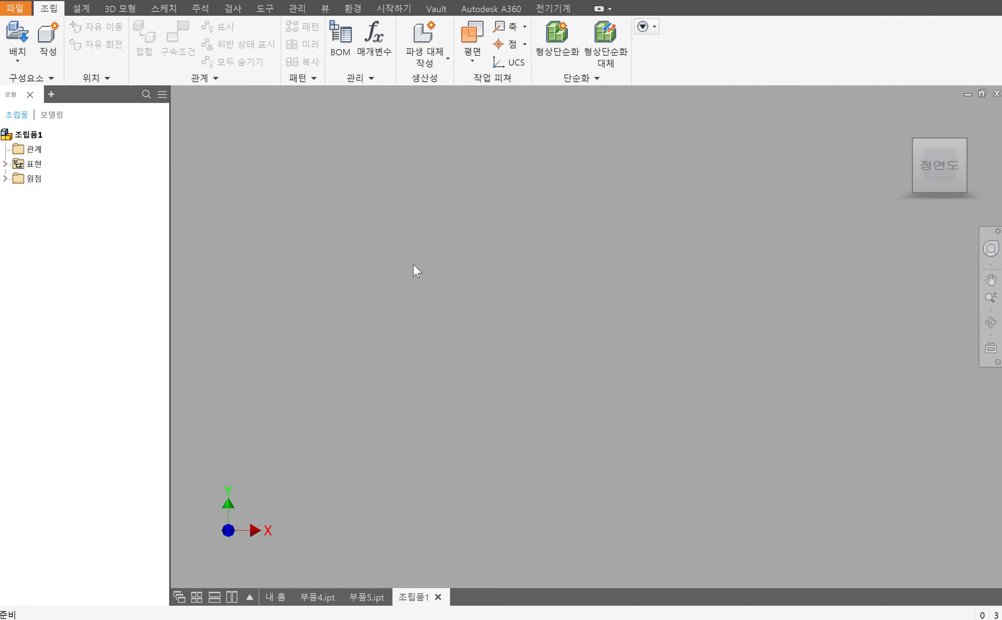
click(13, 41)
click(441, 252)
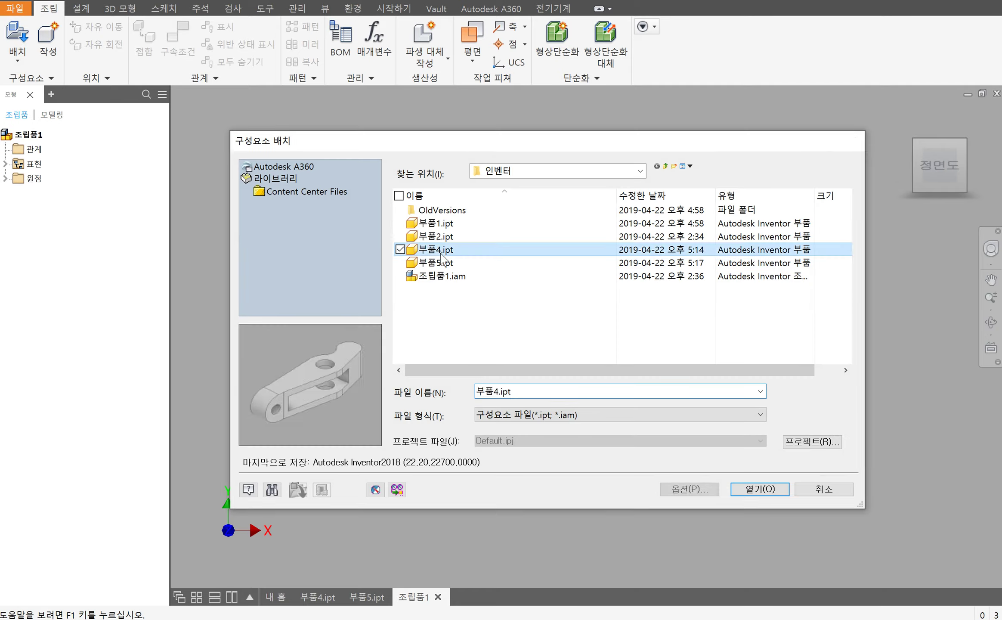
double_click(441, 255)
click(543, 351)
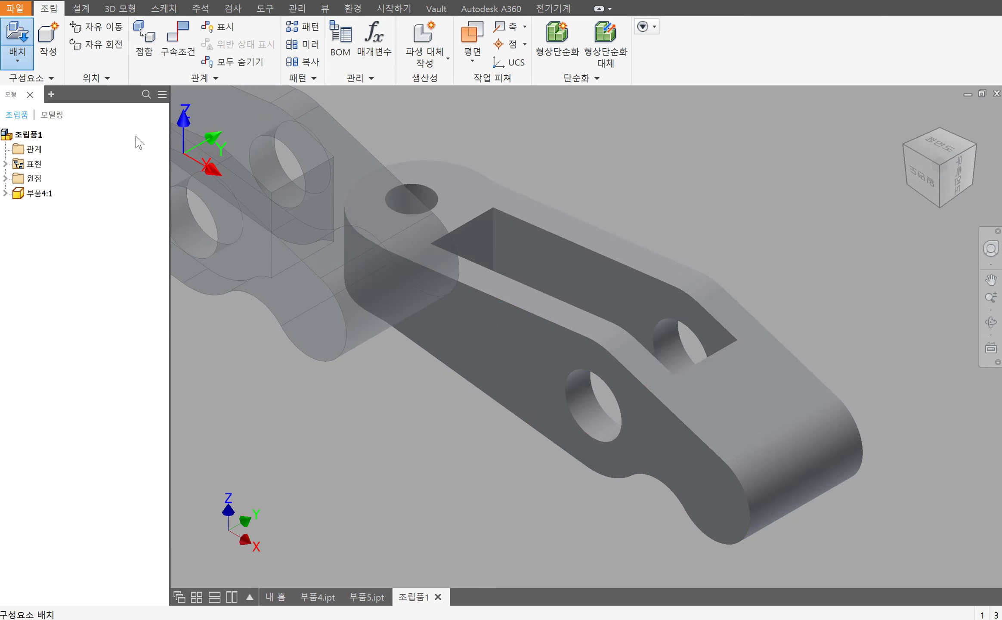
Mate the lever part's origin centre point to the assembly's centre point with 0 mm offset
key(c)
click(6, 179)
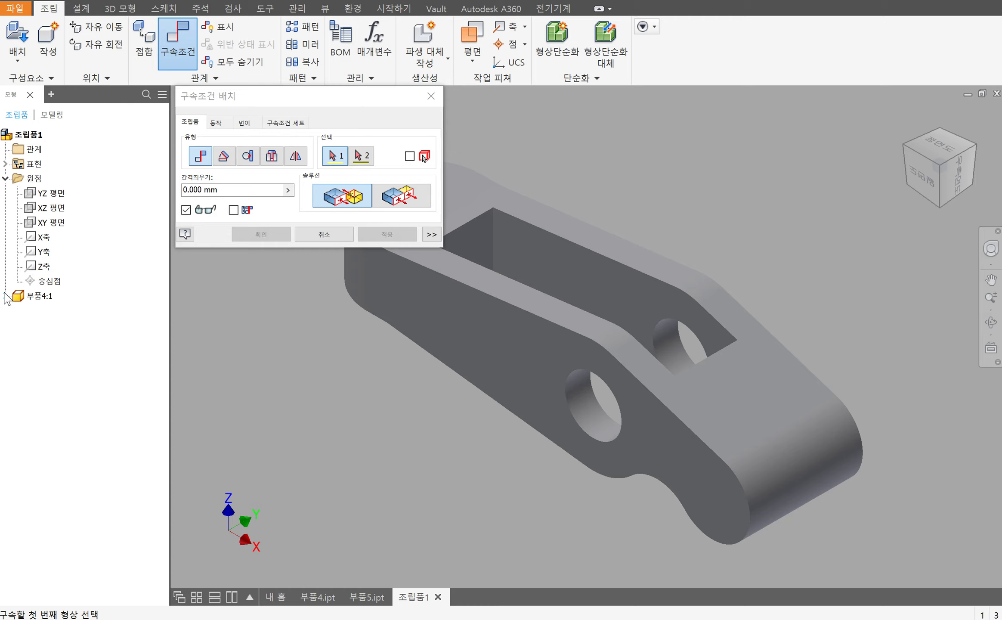
click(18, 310)
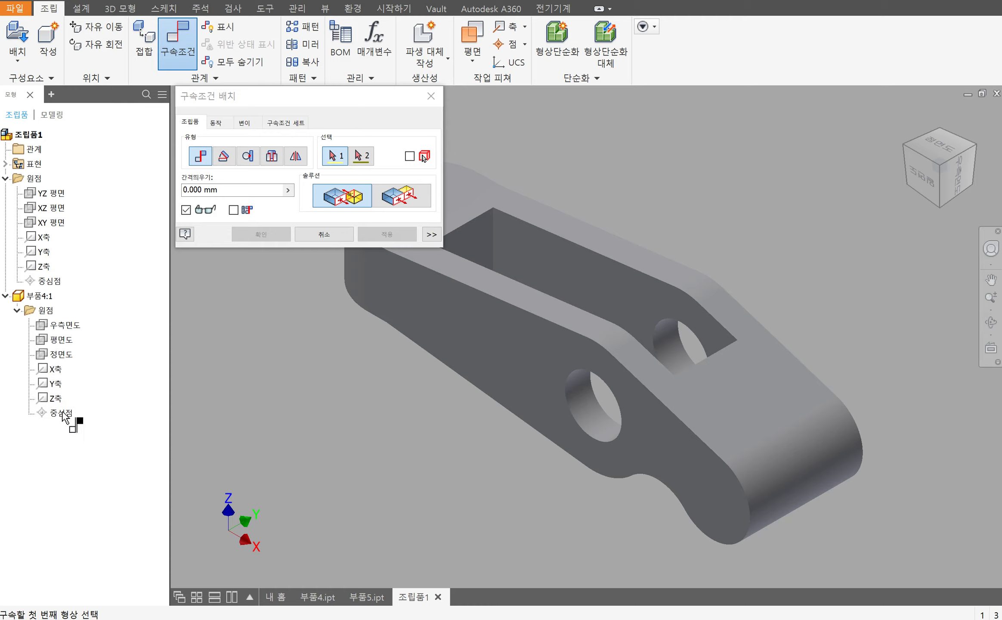
click(58, 414)
click(55, 281)
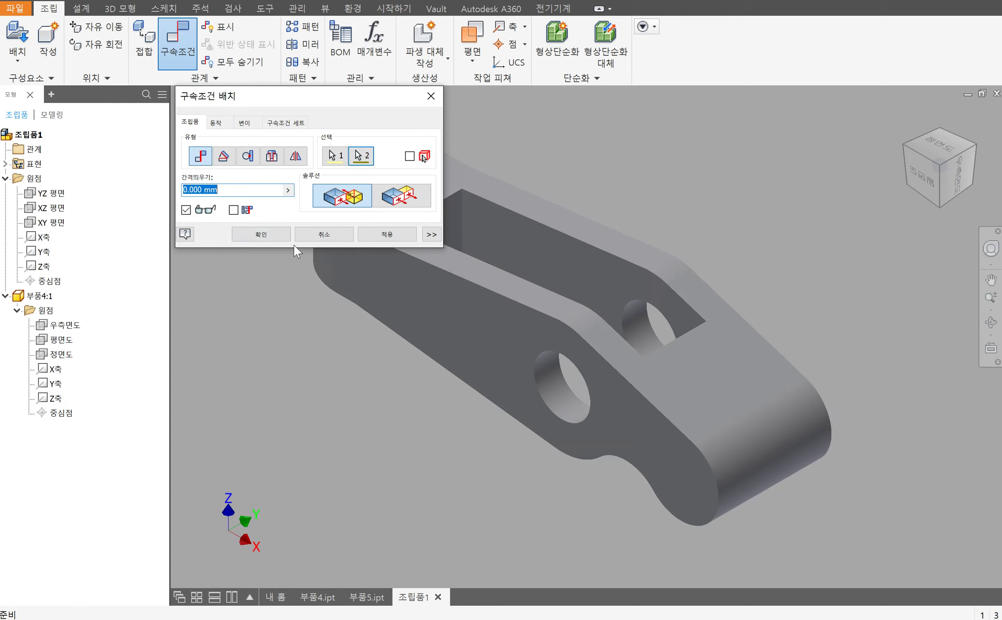
click(278, 234)
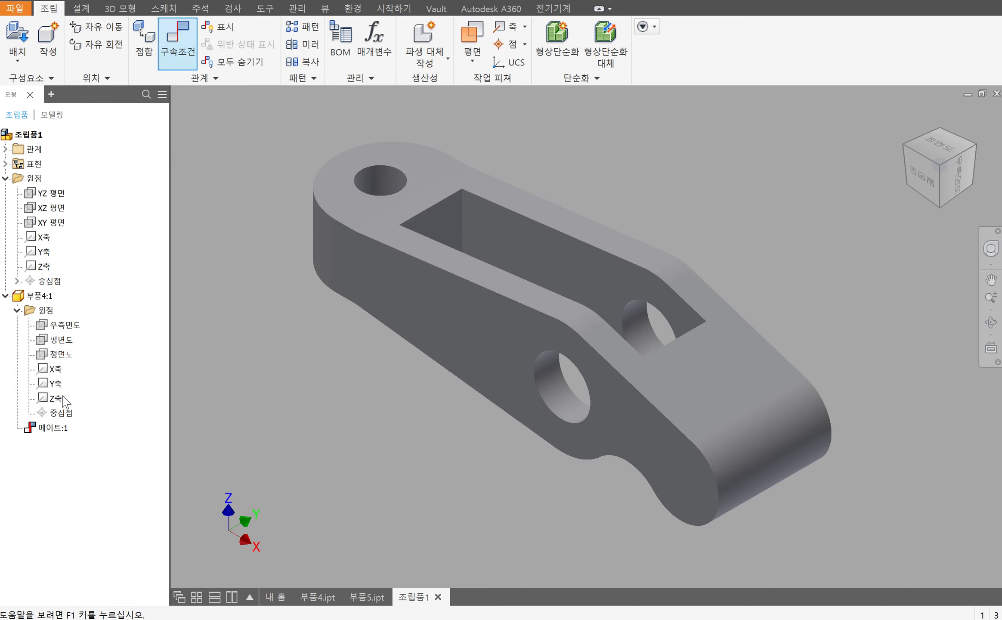
Mate the lever part's 평면도 plane to the assembly's XZ plane with 0 mm offset
key(c)
click(62, 340)
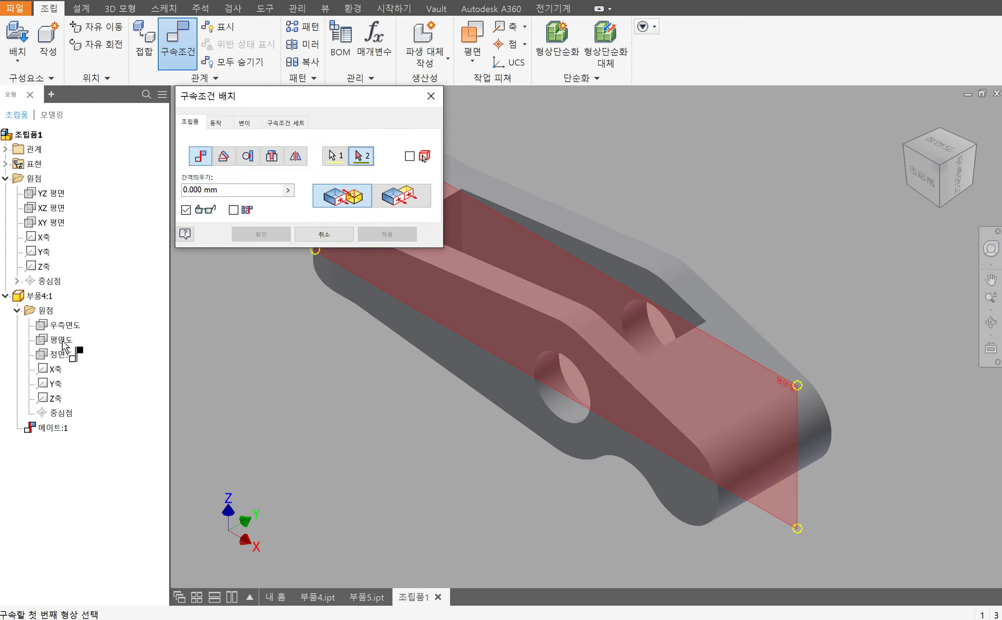
click(60, 220)
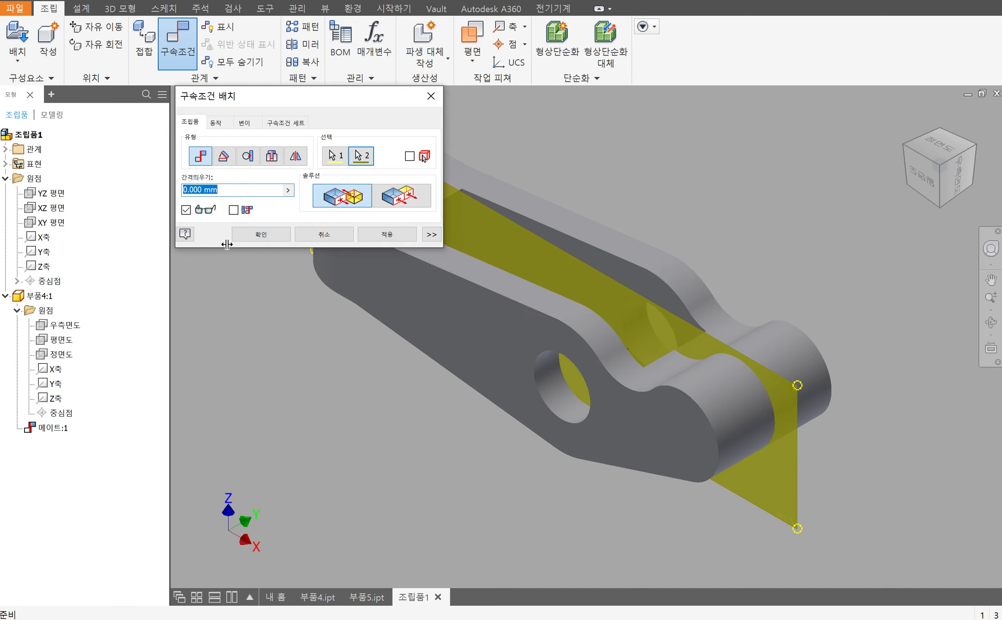
click(255, 237)
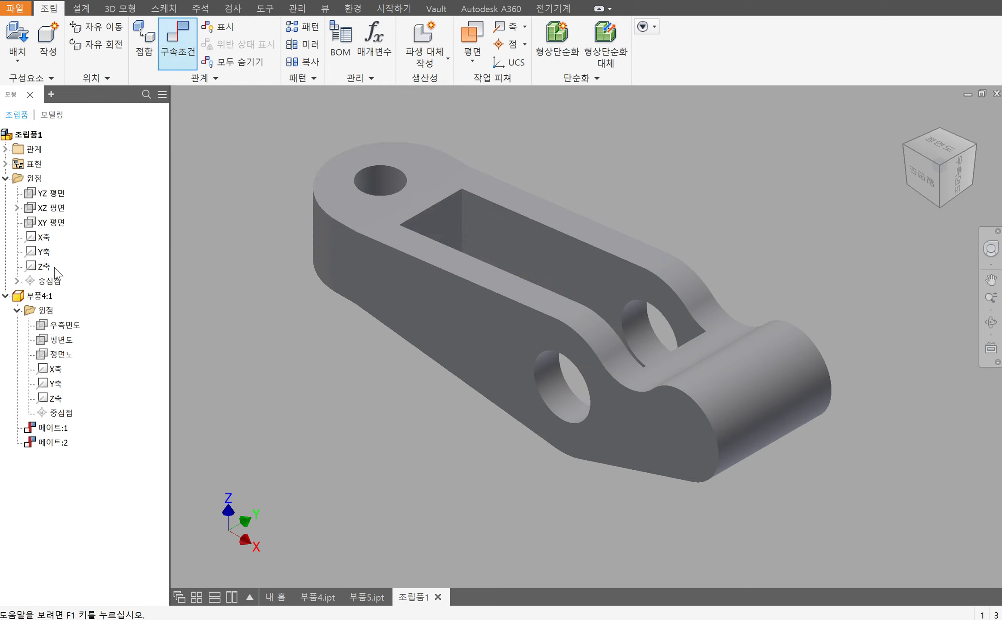
Mate the lever part's 우측면도 plane to the assembly's YZ plane with 0 mm offset
key(c)
click(53, 327)
click(59, 208)
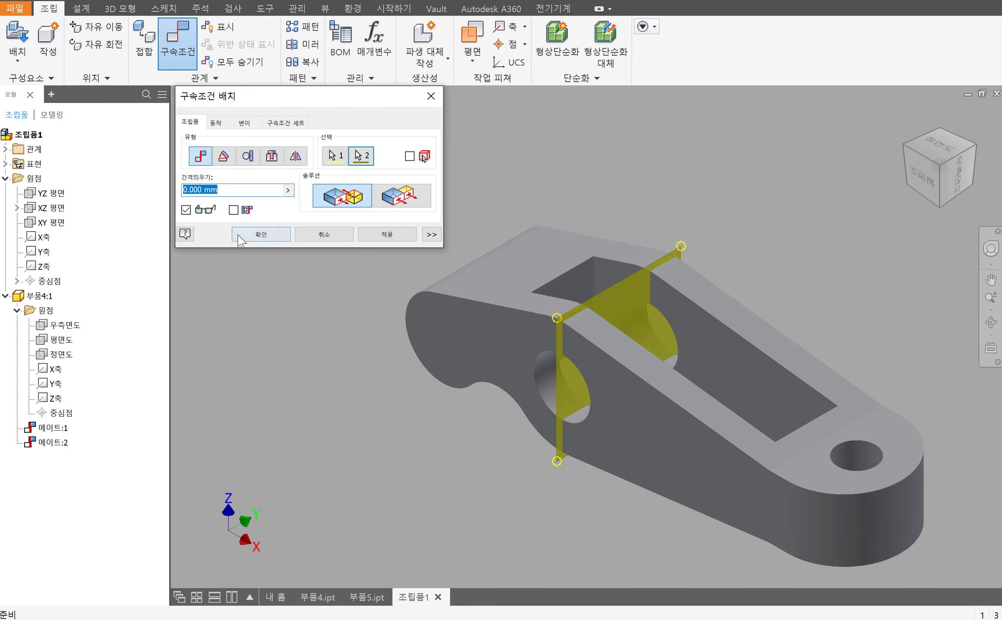
click(241, 237)
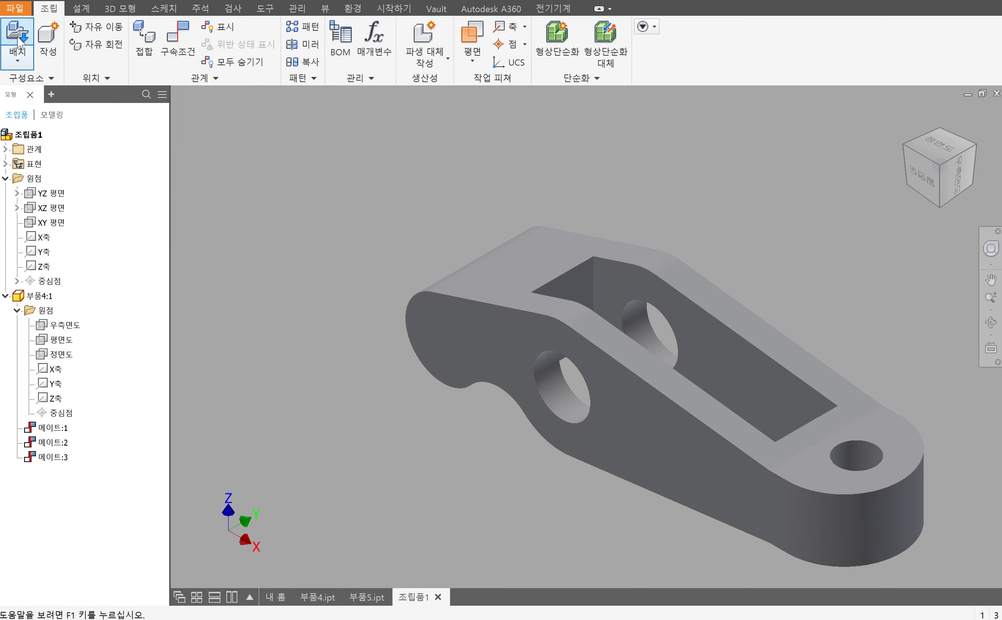
Place one instance of 부품5.ipt in the assembly beside the lever part
key(p)
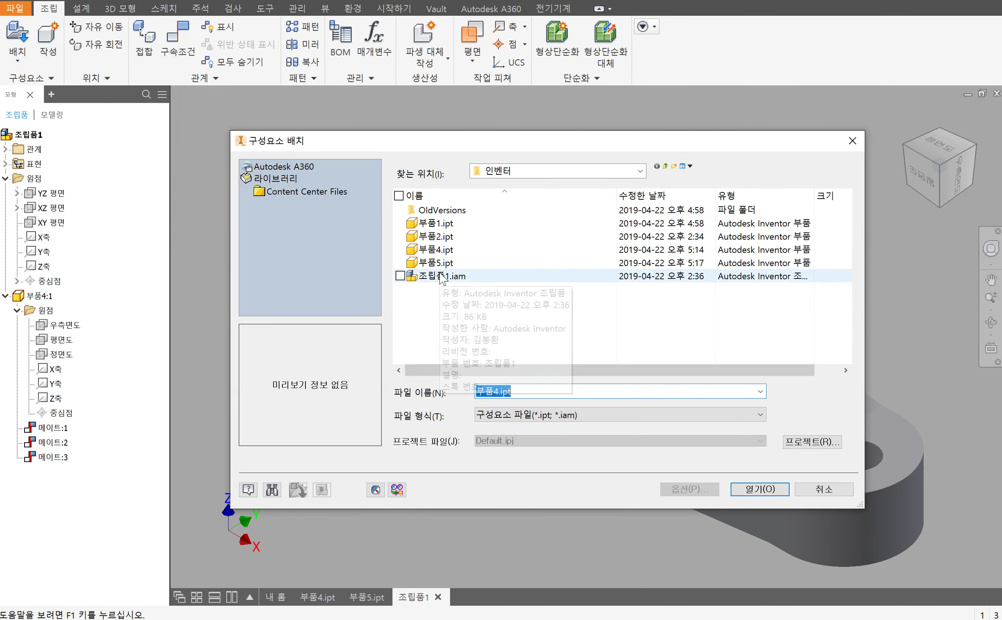
double_click(444, 264)
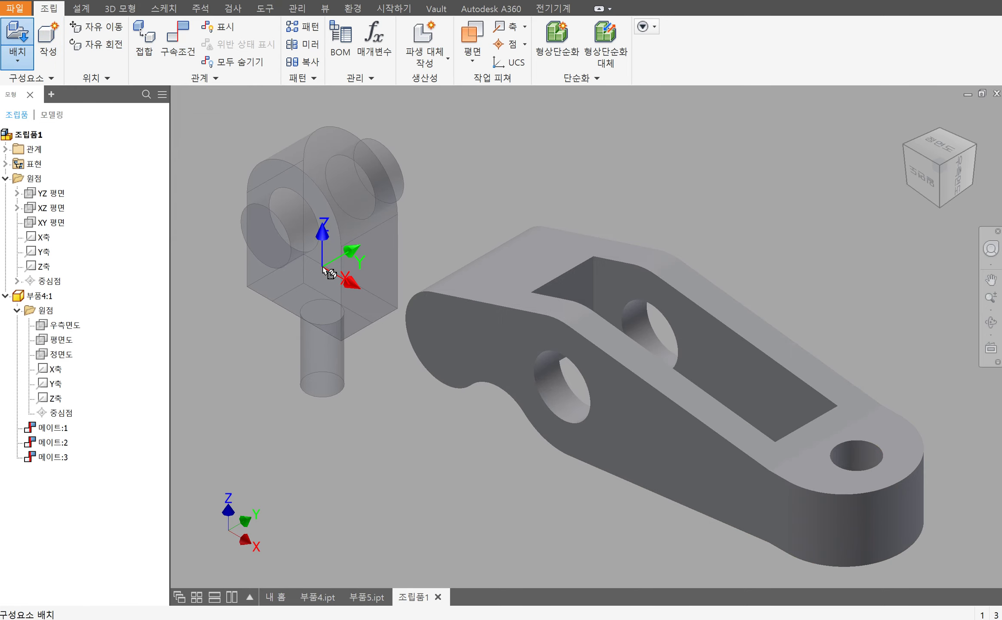
click(374, 349)
key(Escape)
Apply an Insert constraint between the circular edge of 부품5's side pin and the lever part's side hole
key(c)
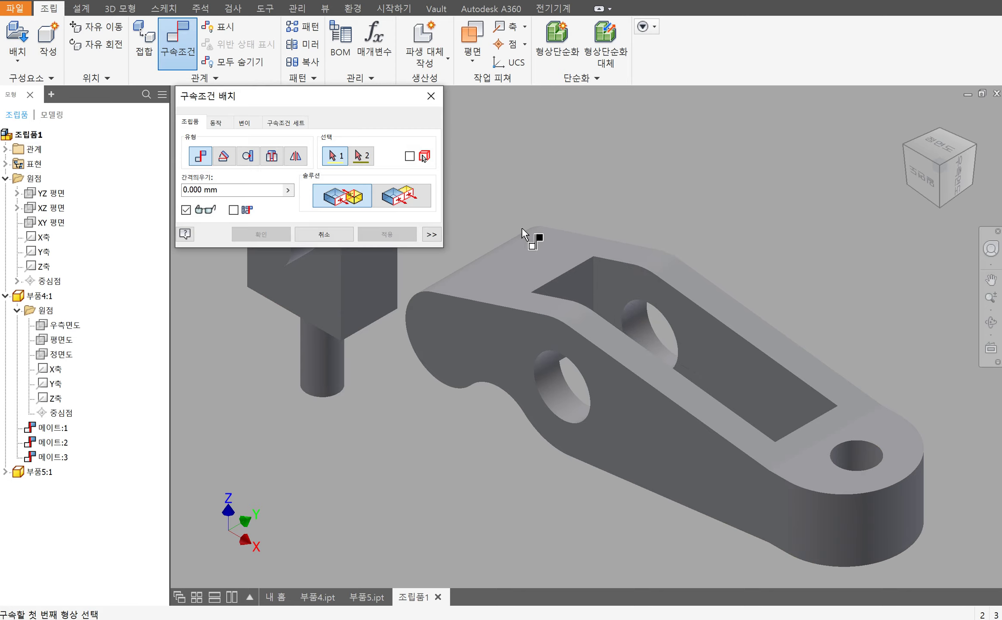
click(279, 155)
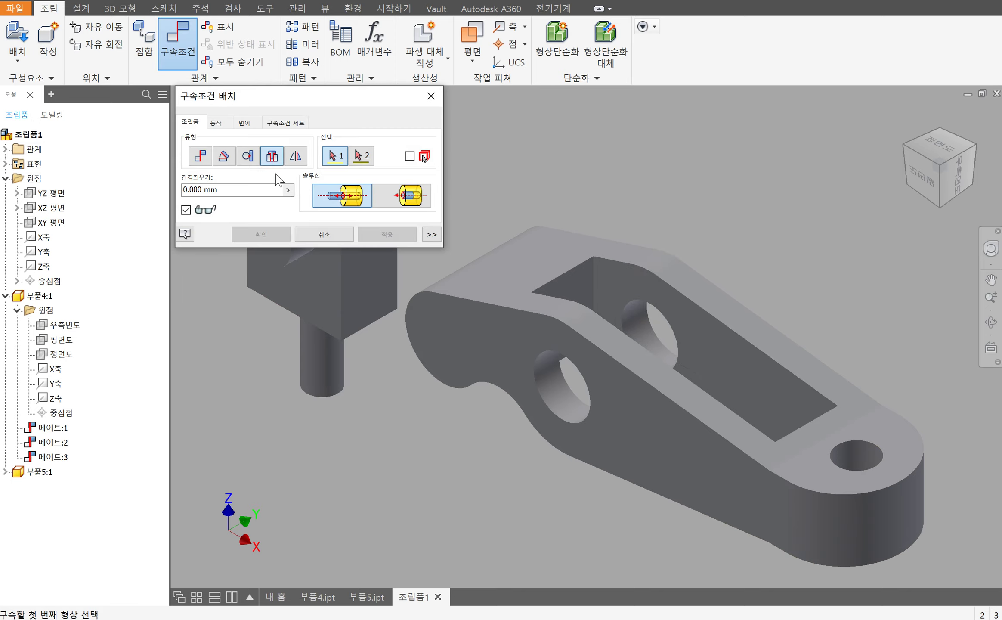
click(271, 263)
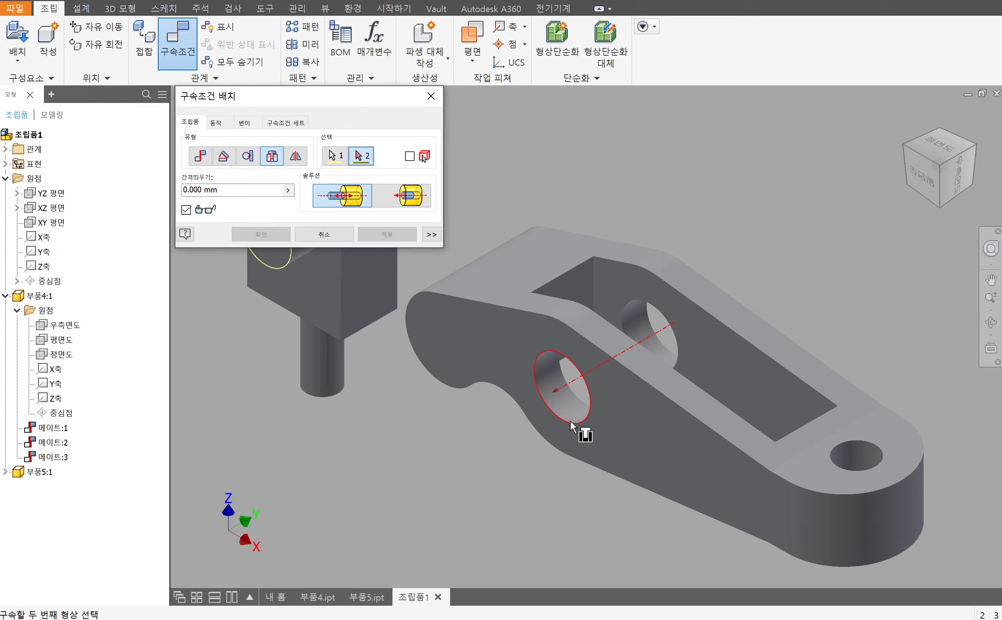